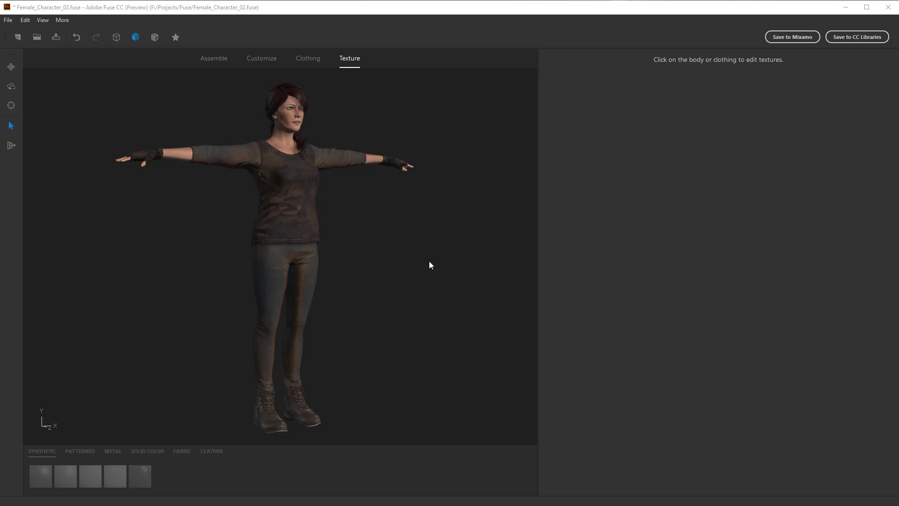
Step: Save the female character to Mixamo for rigging and animation
{"action": "mouse_move", "coordinate": [443, 299]}
{"action": "left_mouse_down"}
{"action": "mouse_move", "coordinate": [287, 294]}
{"action": "mouse_move", "coordinate": [135, 307]}
{"action": "mouse_move", "coordinate": [432, 303]}
{"action": "left_mouse_up"}
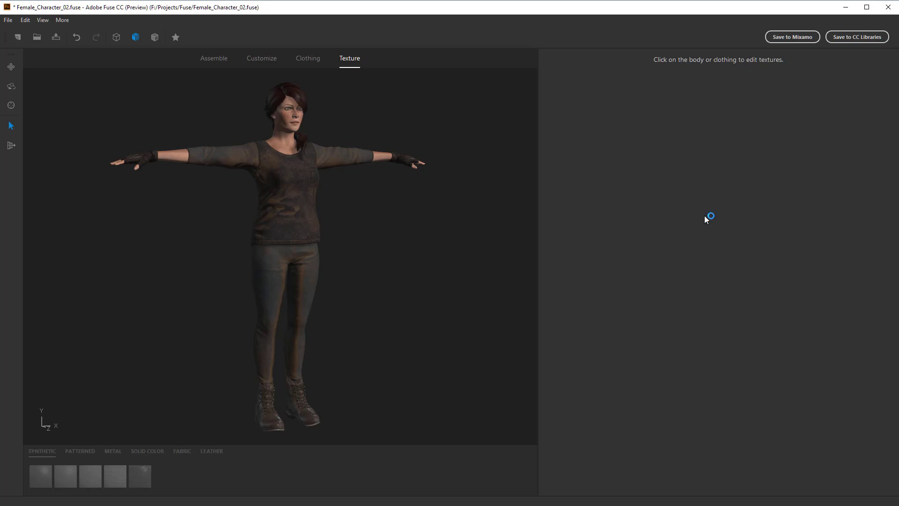
{"action": "left_click", "coordinate": [800, 37]}
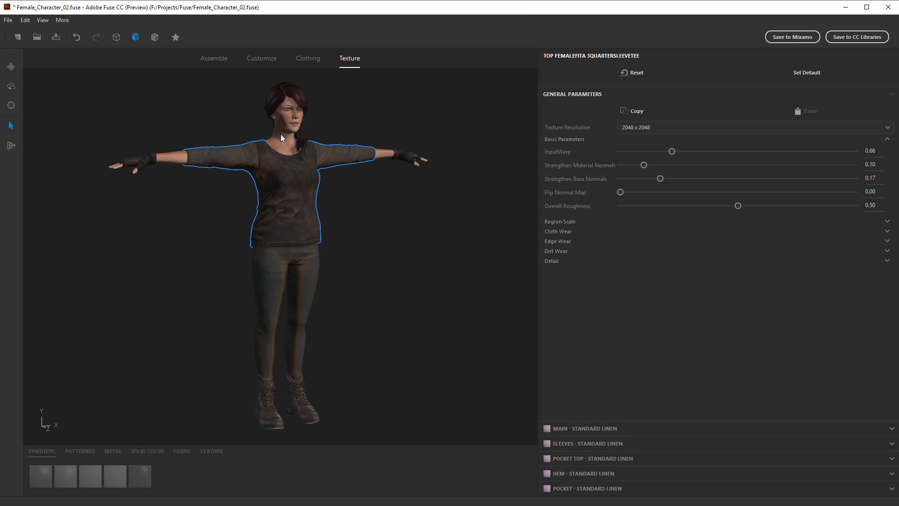
Step: Examine the texture resolution settings of the character's body, hair, pants, boots and gloves one after another
{"action": "left_click", "coordinate": [287, 120]}
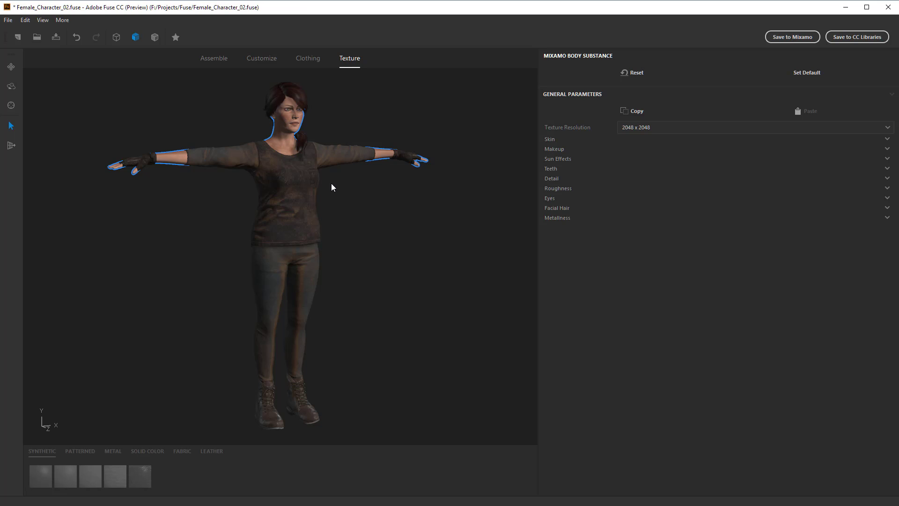
{"action": "left_click", "coordinate": [296, 95]}
{"action": "left_click", "coordinate": [307, 288]}
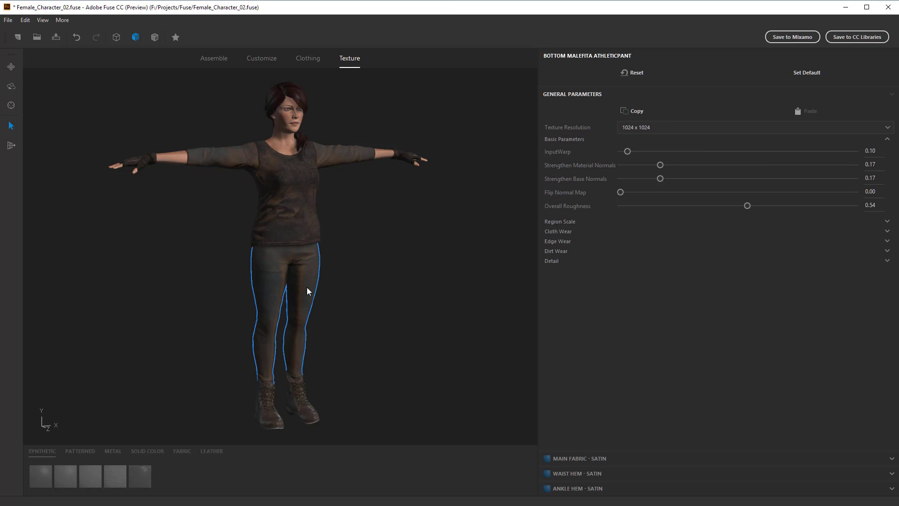
{"action": "left_click", "coordinate": [309, 408]}
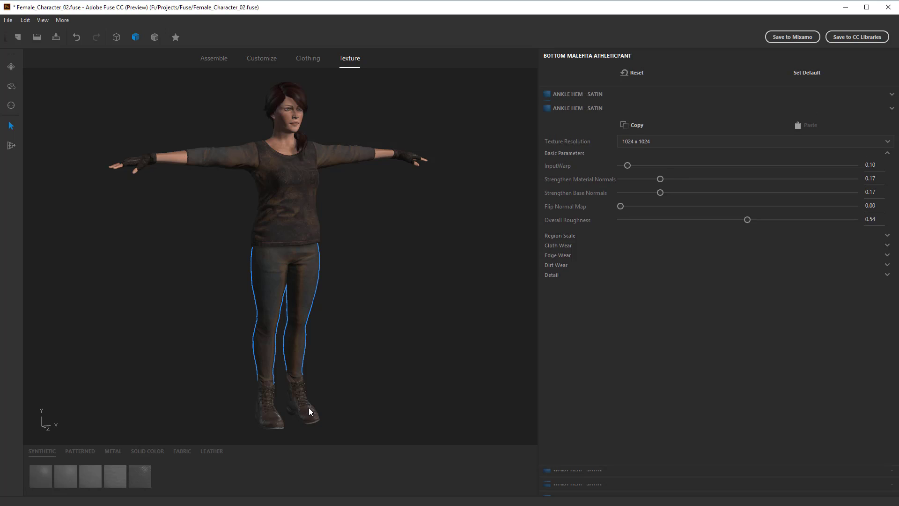
{"action": "left_click", "coordinate": [414, 158]}
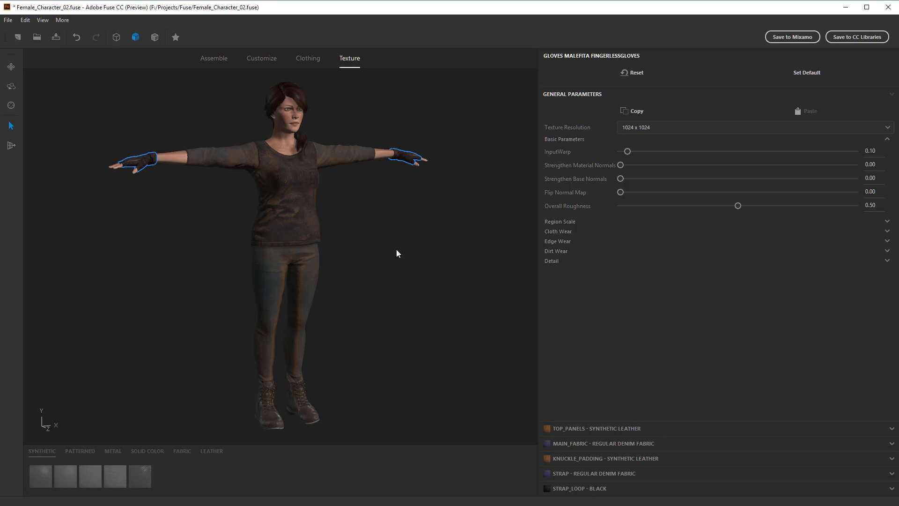
{"action": "left_click", "coordinate": [372, 232]}
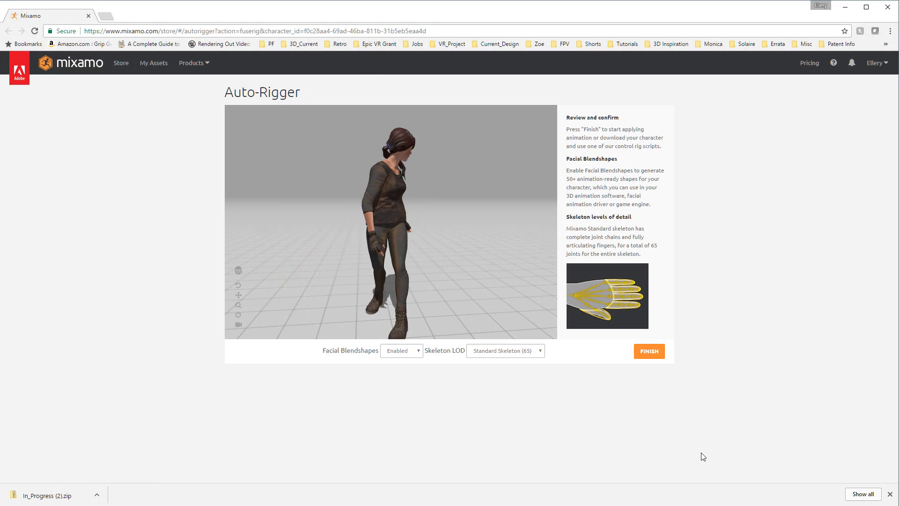
Step: Complete the auto-rigging with facial blendshapes enabled and the Standard Skeleton (65), and continue to animating the character
{"action": "left_click_drag", "start_coordinate": [360, 229], "coordinate": [409, 228]}
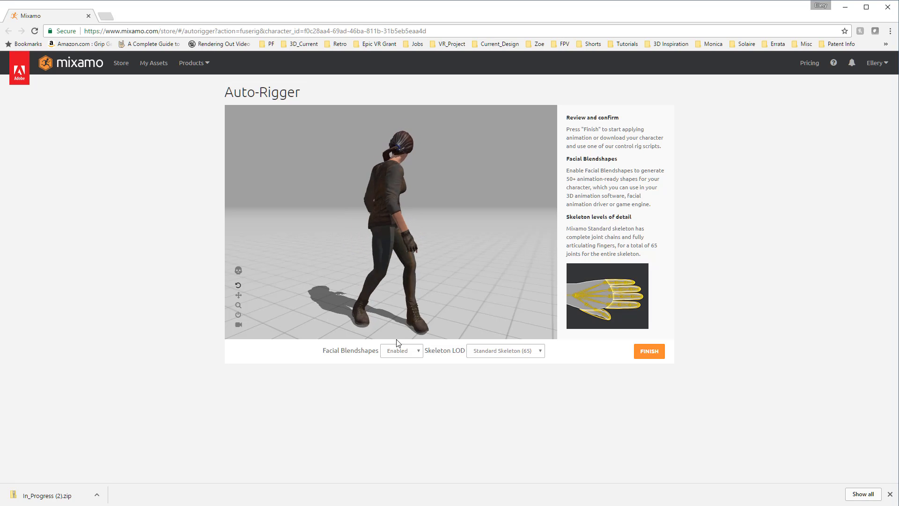
{"action": "left_click_drag", "start_coordinate": [465, 234], "coordinate": [449, 246]}
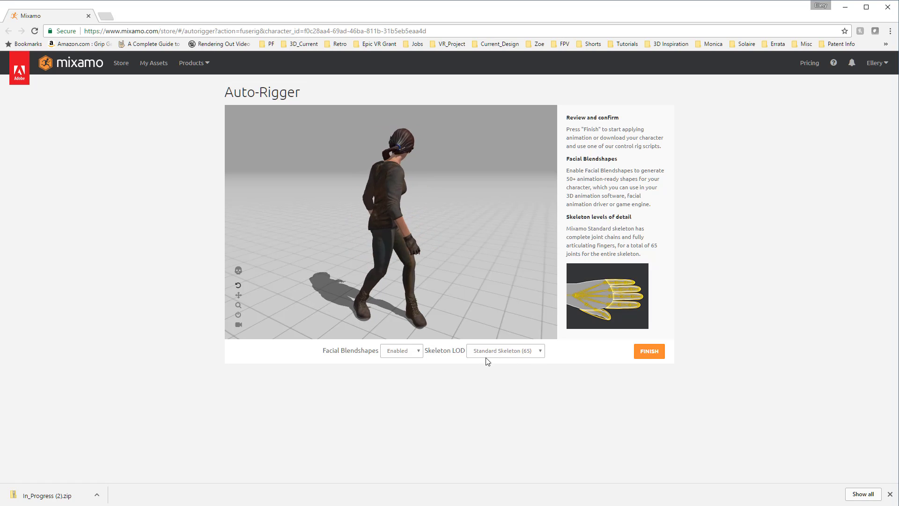
{"action": "left_click", "coordinate": [534, 355]}
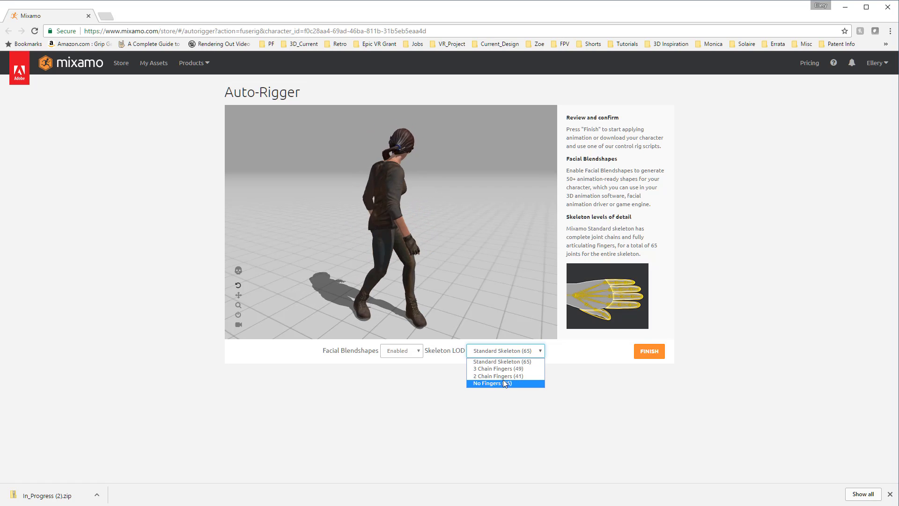
{"action": "left_click", "coordinate": [510, 404]}
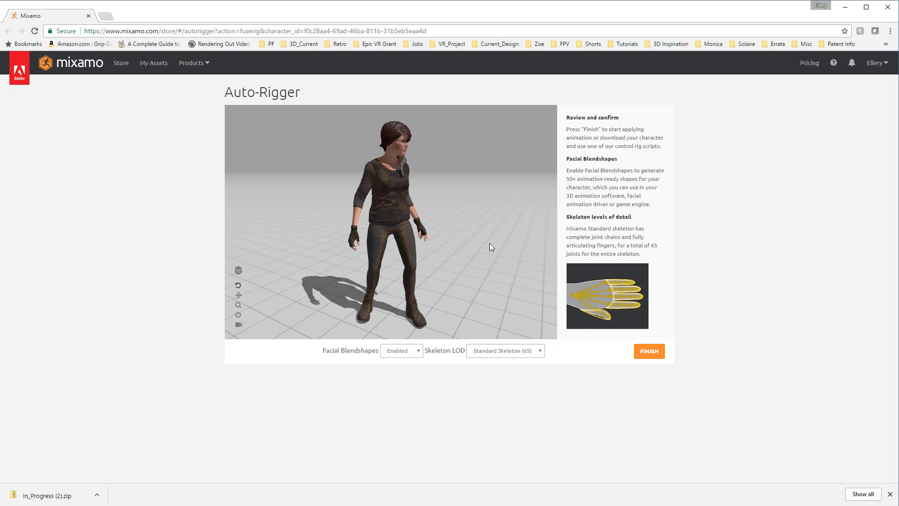
{"action": "left_click_drag", "start_coordinate": [482, 244], "coordinate": [441, 255]}
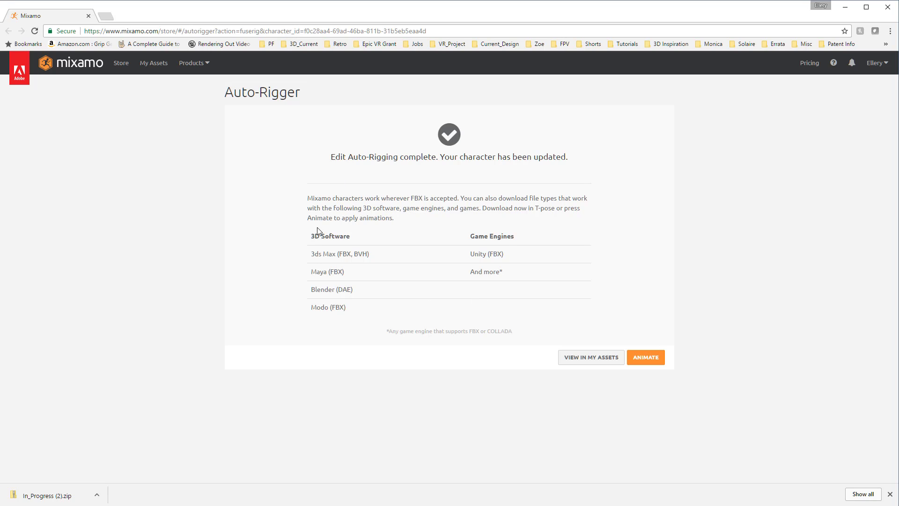
{"action": "left_click", "coordinate": [646, 361]}
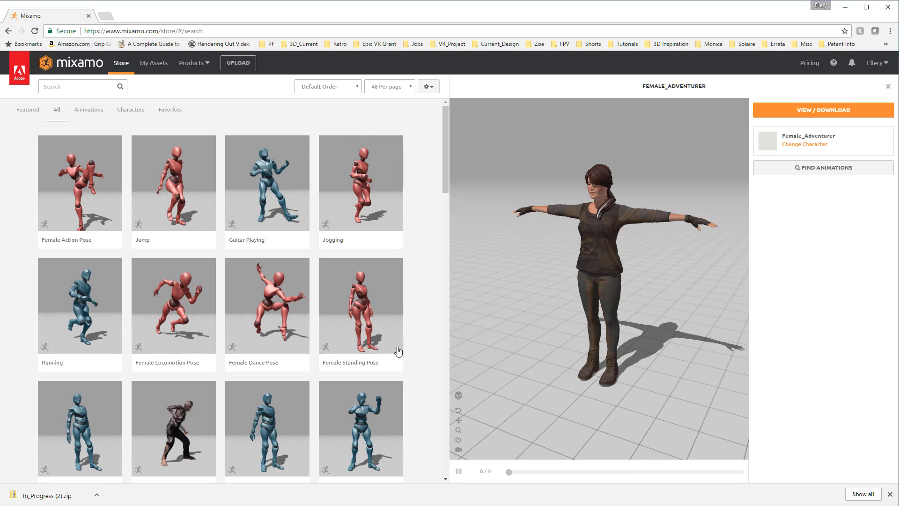
Step: Filter the store to animations and apply the Picking Up Object animation to the character
{"action": "scroll", "coordinate": [406, 372], "scroll_direction": "down", "scroll_amount": 1}
{"action": "scroll", "coordinate": [415, 367], "scroll_direction": "down", "scroll_amount": 2}
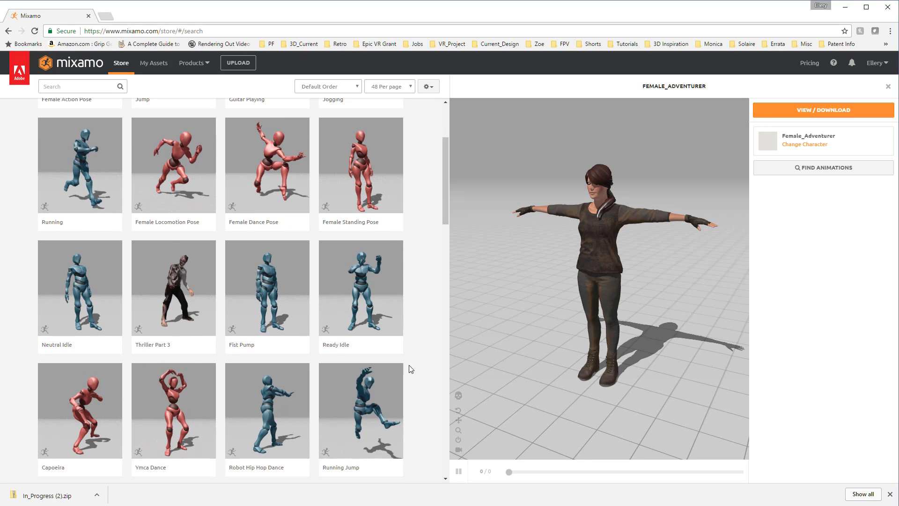
{"action": "scroll", "coordinate": [408, 367], "scroll_direction": "down", "scroll_amount": 1}
{"action": "scroll", "coordinate": [407, 359], "scroll_direction": "down", "scroll_amount": 7}
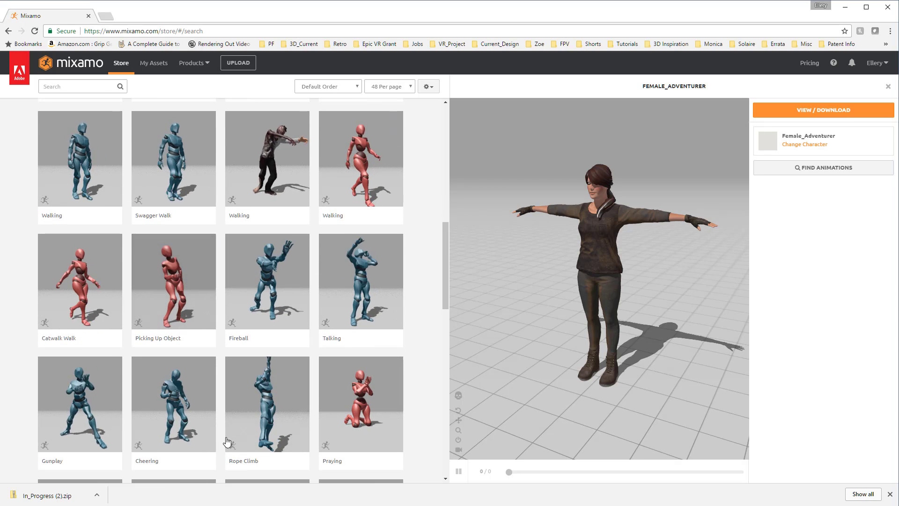
{"action": "scroll", "coordinate": [290, 412], "scroll_direction": "down", "scroll_amount": 8}
{"action": "scroll", "coordinate": [295, 412], "scroll_direction": "up", "scroll_amount": 18}
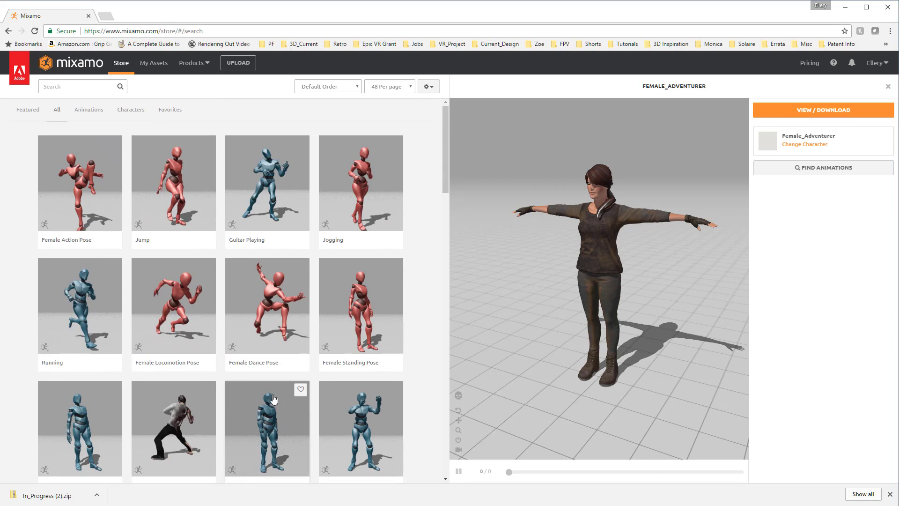
{"action": "left_click", "coordinate": [88, 109]}
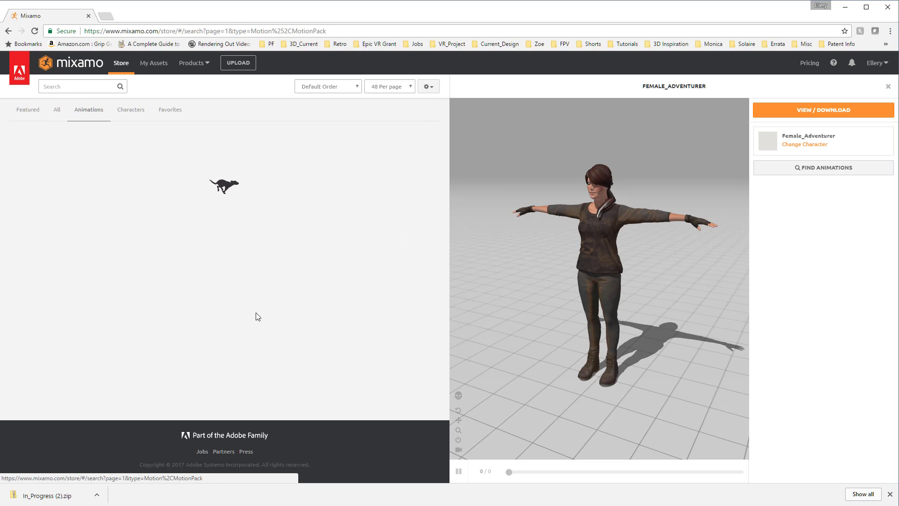
{"action": "scroll", "coordinate": [313, 308], "scroll_direction": "down", "scroll_amount": 8}
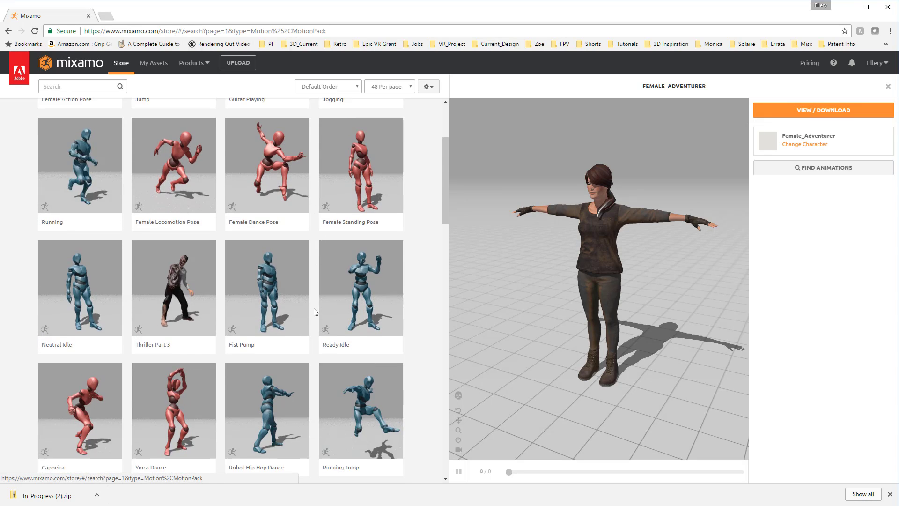
{"action": "scroll", "coordinate": [326, 311], "scroll_direction": "down", "scroll_amount": 5}
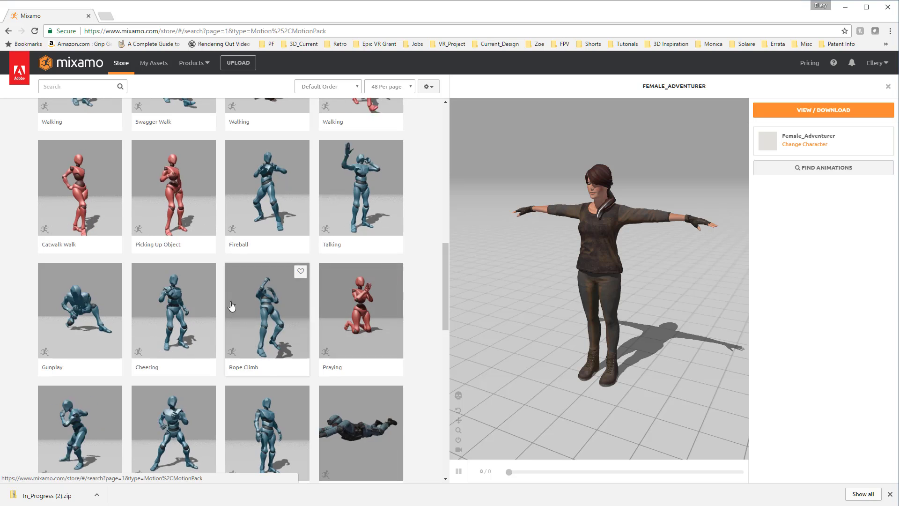
{"action": "left_click", "coordinate": [193, 209]}
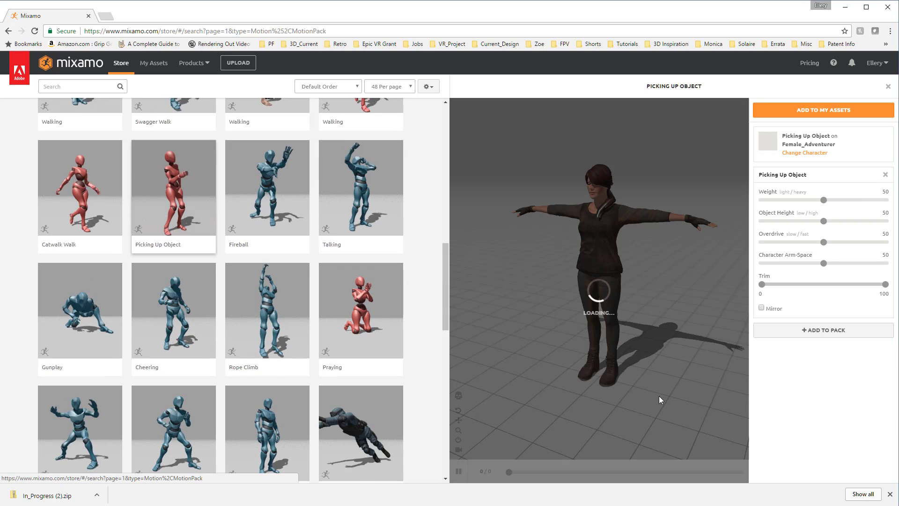
Step: Preview the Picking Up Object animation from another angle and scrub through its frames
{"action": "left_click_drag", "start_coordinate": [527, 310], "coordinate": [545, 305]}
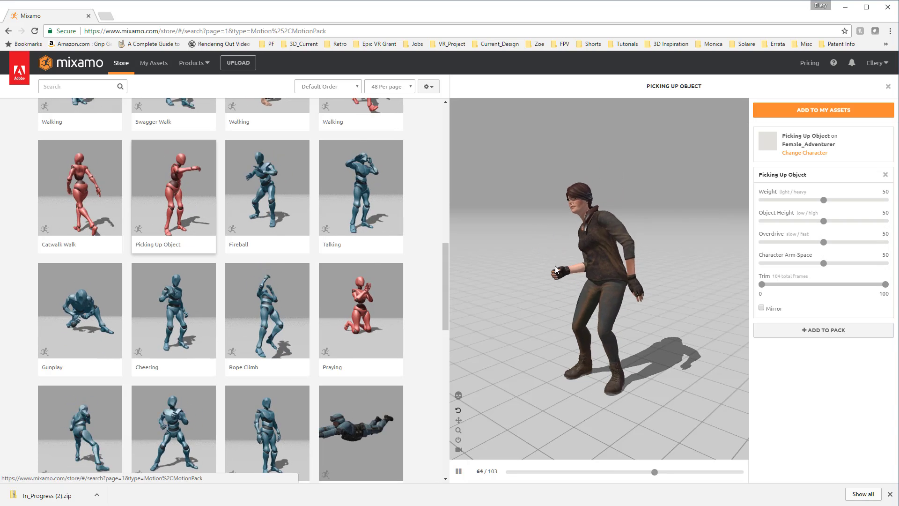
{"action": "left_click_drag", "start_coordinate": [632, 471], "coordinate": [623, 473]}
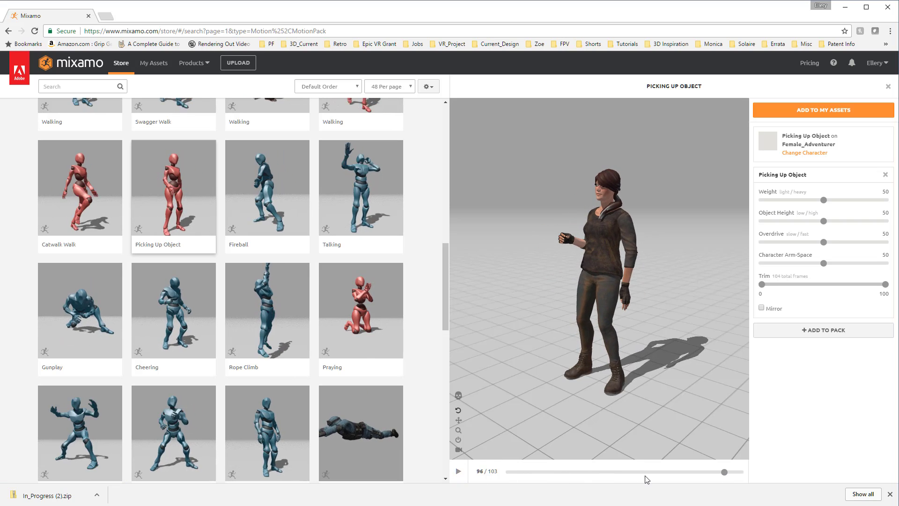
{"action": "left_click_drag", "start_coordinate": [647, 477], "coordinate": [608, 475]}
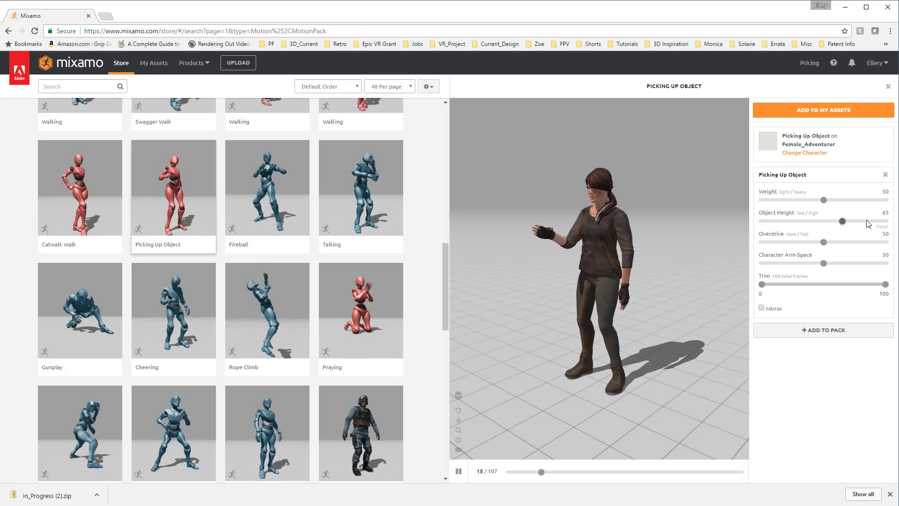
Step: Try Object Height values of 84 and 16 for the Picking Up Object animation and settle on 47
{"action": "left_click_drag", "start_coordinate": [841, 222], "coordinate": [867, 222]}
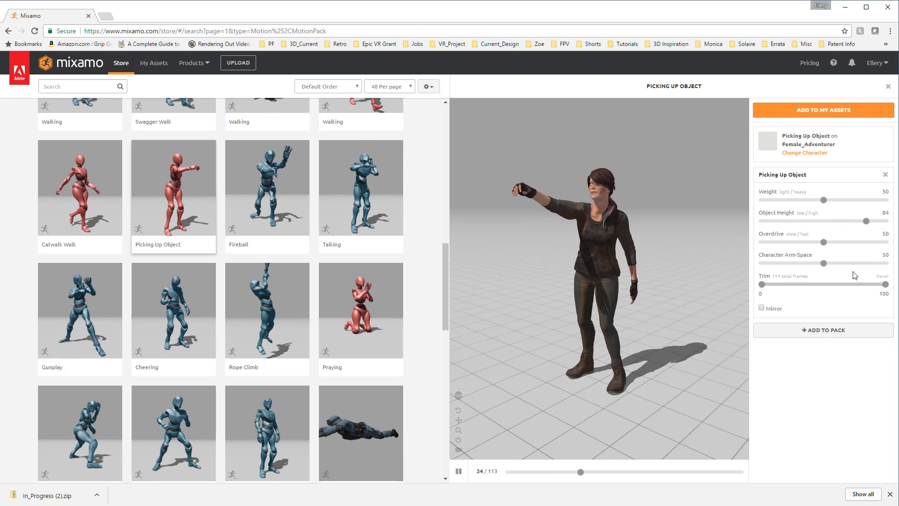
{"action": "left_click", "coordinate": [781, 221]}
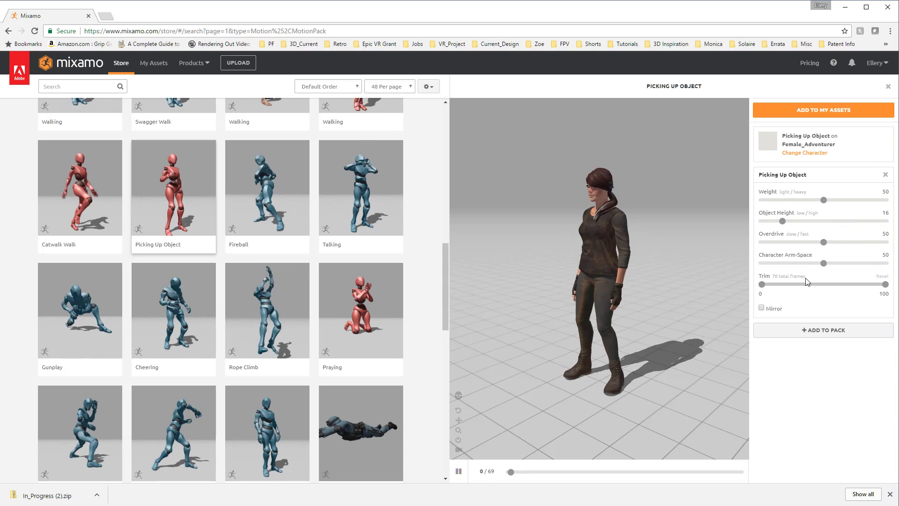
{"action": "left_click", "coordinate": [821, 221]}
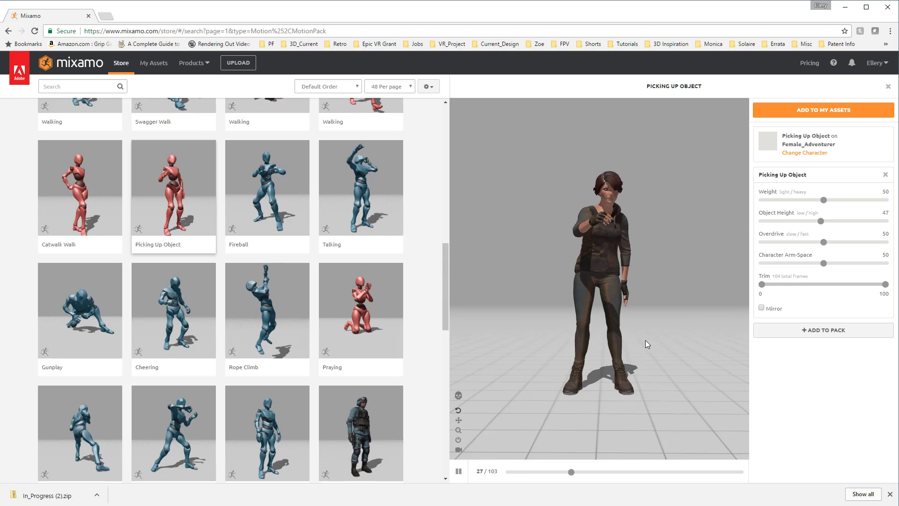
Step: Browse the rest of the first page of animations and go on to page 2
{"action": "scroll", "coordinate": [352, 281], "scroll_direction": "down", "scroll_amount": 6}
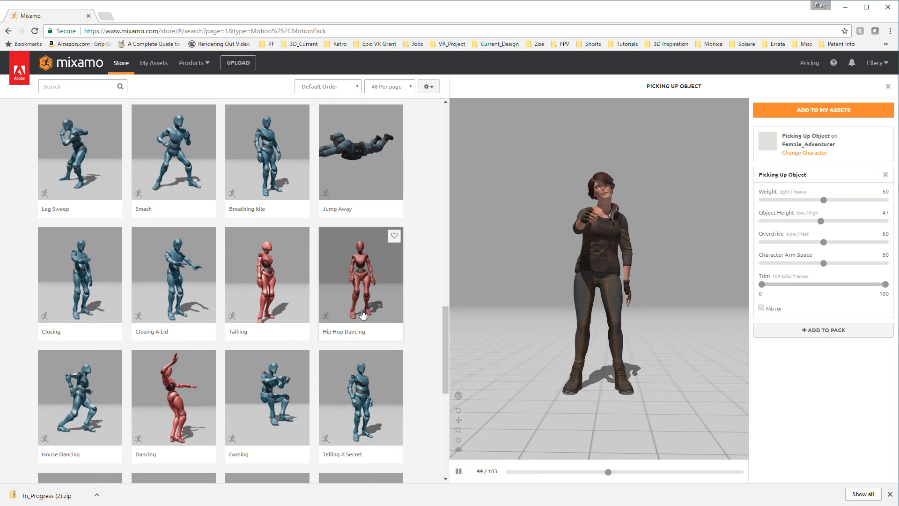
{"action": "scroll", "coordinate": [353, 291], "scroll_direction": "down", "scroll_amount": 2}
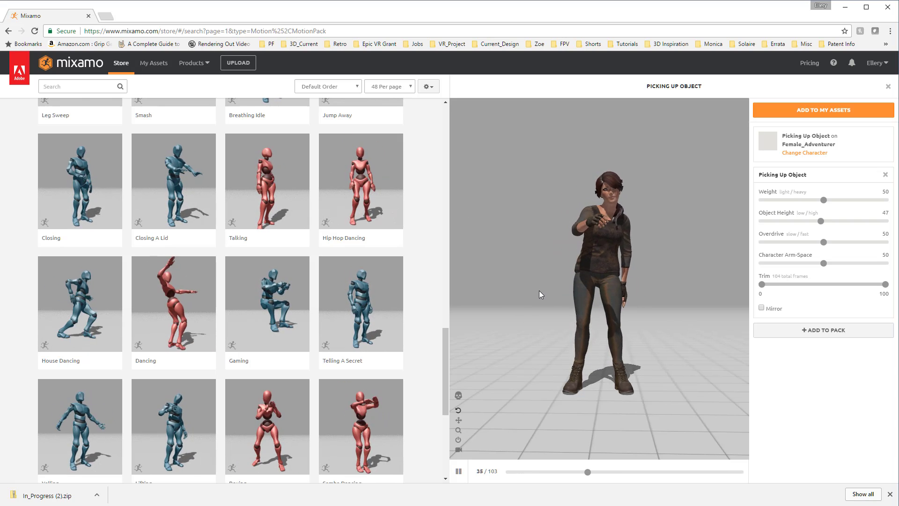
{"action": "left_click_drag", "start_coordinate": [539, 290], "coordinate": [583, 297]}
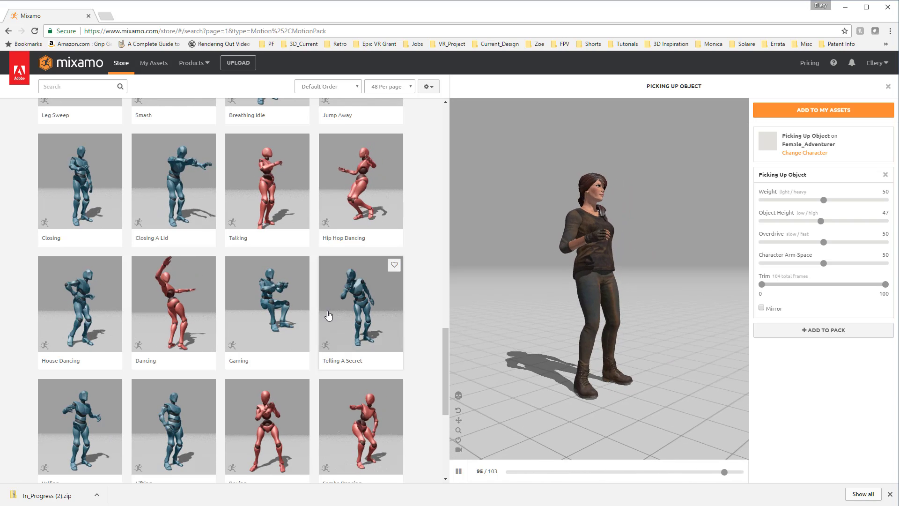
{"action": "scroll", "coordinate": [310, 356], "scroll_direction": "down", "scroll_amount": 6}
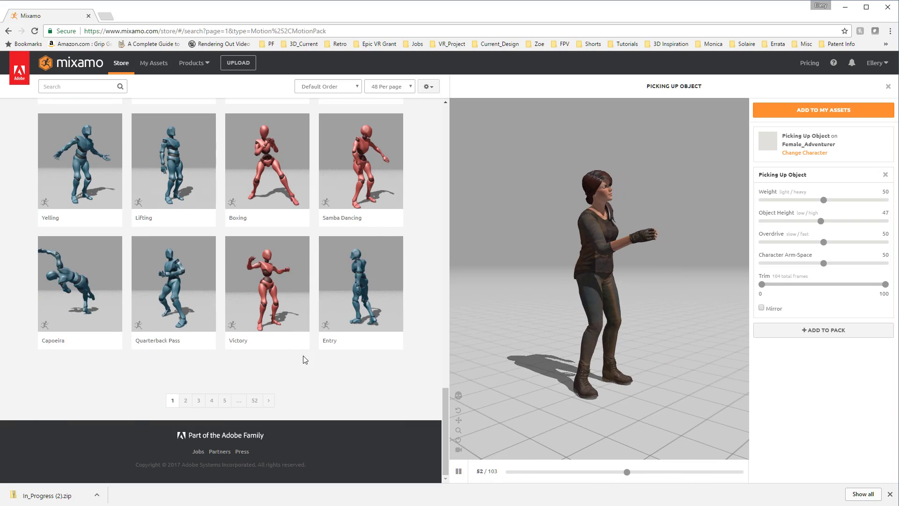
{"action": "left_click", "coordinate": [186, 400]}
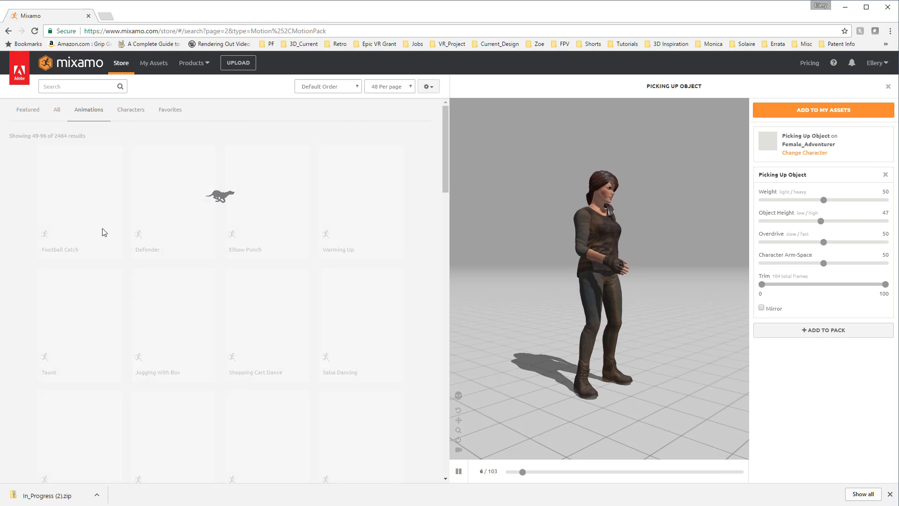
Step: Search the animation library for "idle" and look through the matching animations
{"action": "left_click", "coordinate": [76, 86]}
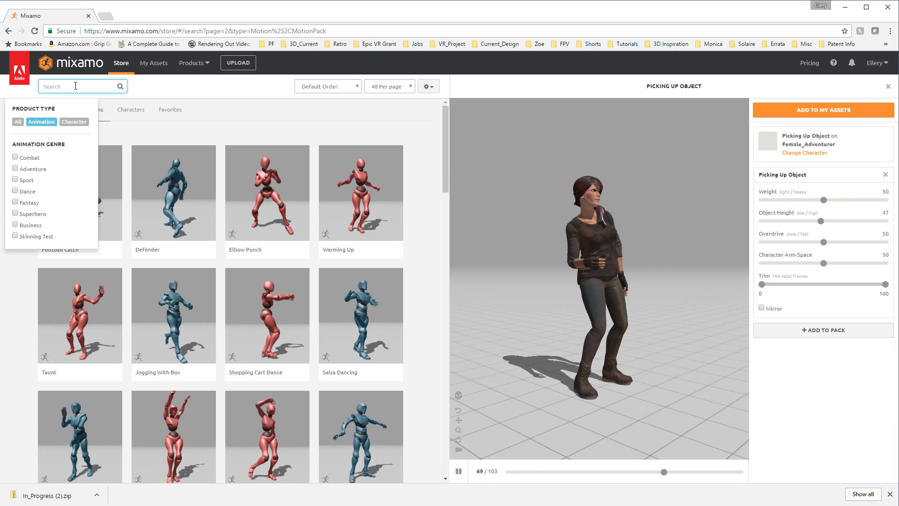
{"action": "type", "text": "idle"}
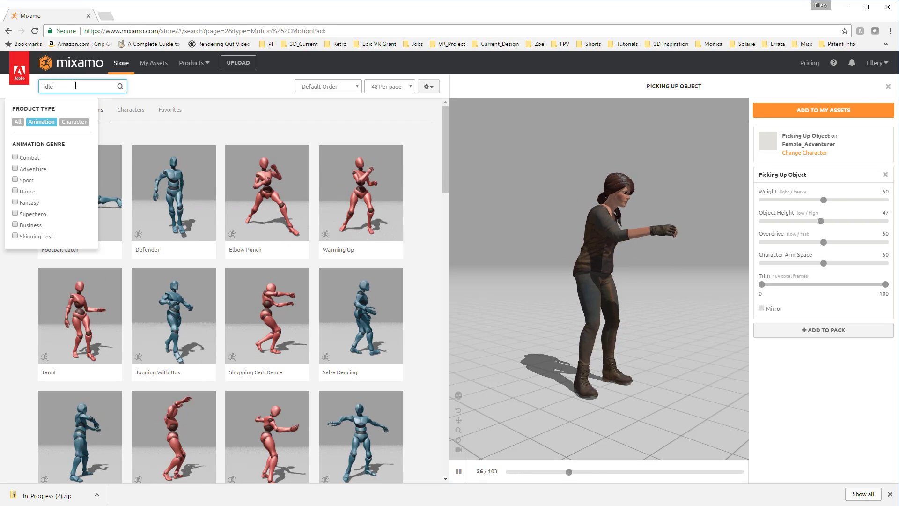
{"action": "key", "text": "Return"}
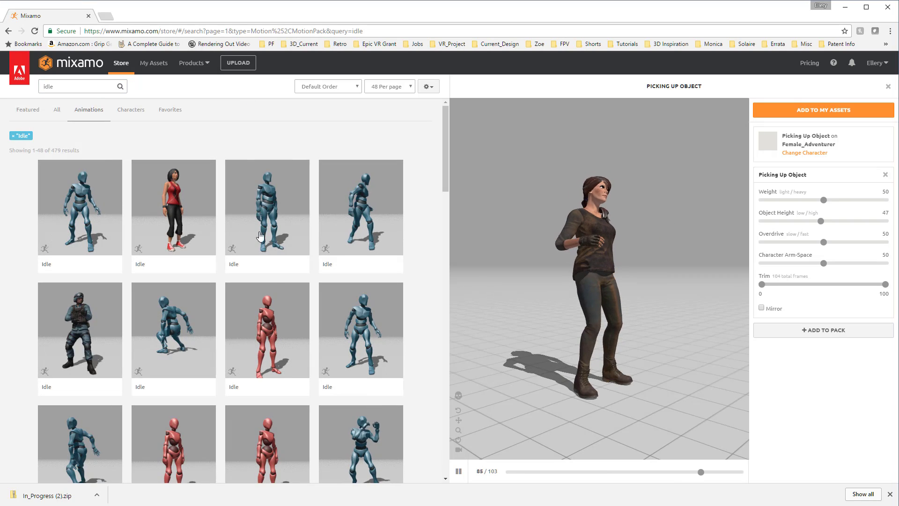
{"action": "scroll", "coordinate": [261, 235], "scroll_direction": "down", "scroll_amount": 2}
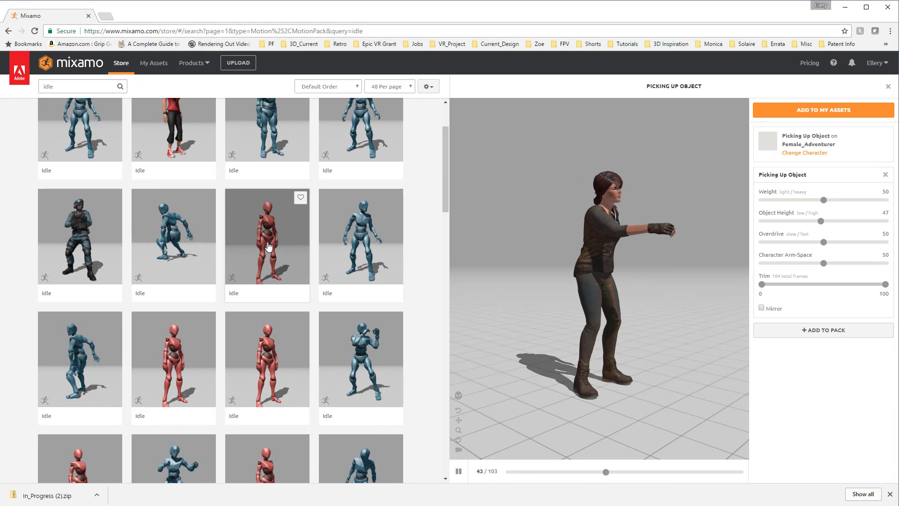
Step: Preview two Idle animations on the character and add the one described as standing idle to a new pack
{"action": "left_click", "coordinate": [268, 247]}
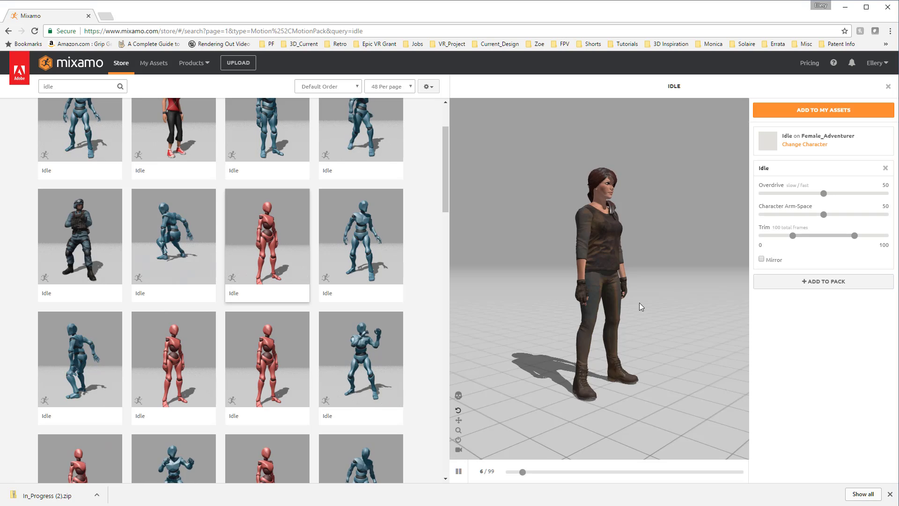
{"action": "mouse_move", "coordinate": [641, 307]}
{"action": "left_mouse_down"}
{"action": "mouse_move", "coordinate": [578, 306]}
{"action": "mouse_move", "coordinate": [638, 311]}
{"action": "left_mouse_up"}
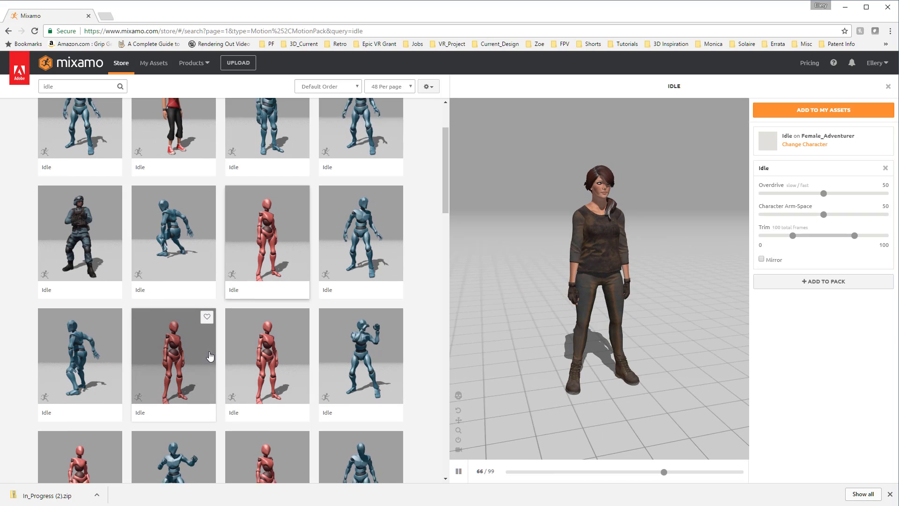
{"action": "scroll", "coordinate": [209, 358], "scroll_direction": "down", "scroll_amount": 2}
{"action": "left_click", "coordinate": [276, 302]}
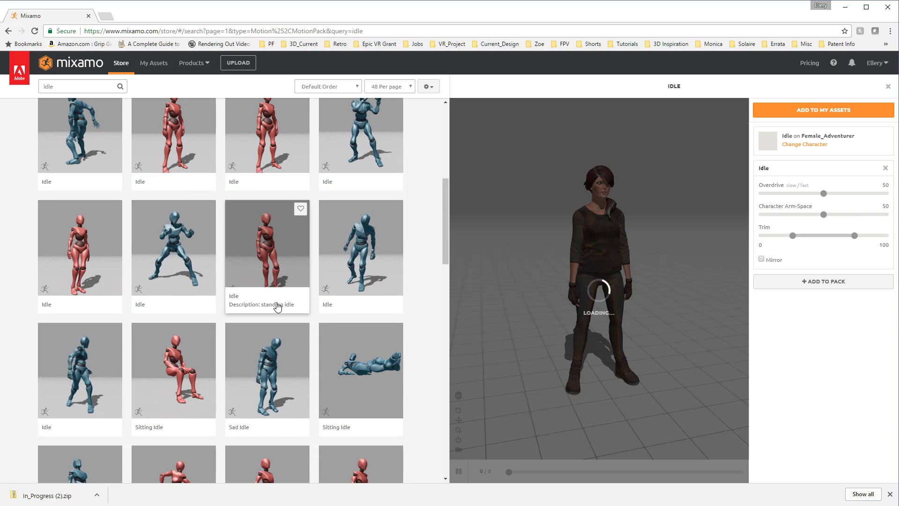
{"action": "mouse_move", "coordinate": [546, 277]}
{"action": "left_mouse_down"}
{"action": "mouse_move", "coordinate": [591, 279]}
{"action": "mouse_move", "coordinate": [502, 277]}
{"action": "mouse_move", "coordinate": [595, 280]}
{"action": "mouse_move", "coordinate": [564, 274]}
{"action": "mouse_move", "coordinate": [595, 272]}
{"action": "mouse_move", "coordinate": [539, 280]}
{"action": "left_mouse_up"}
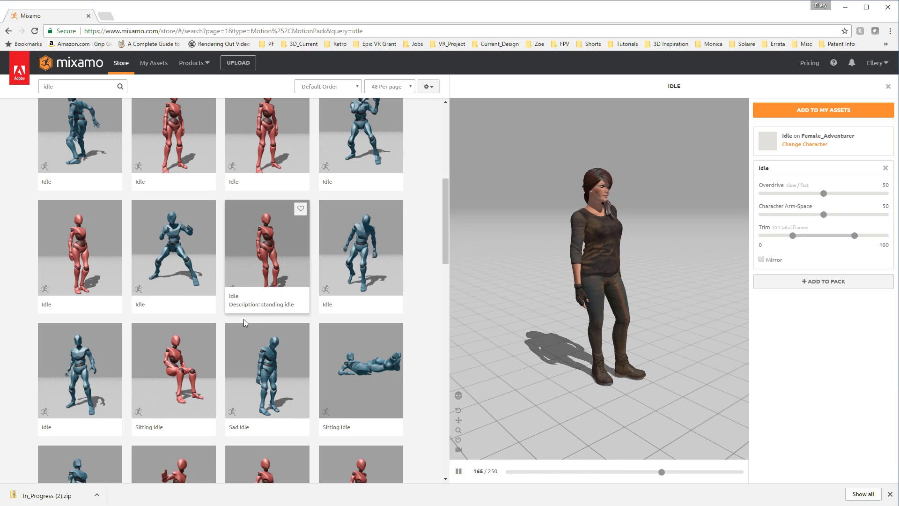
{"action": "scroll", "coordinate": [244, 322], "scroll_direction": "down", "scroll_amount": 5}
{"action": "left_click_drag", "start_coordinate": [618, 296], "coordinate": [637, 286]}
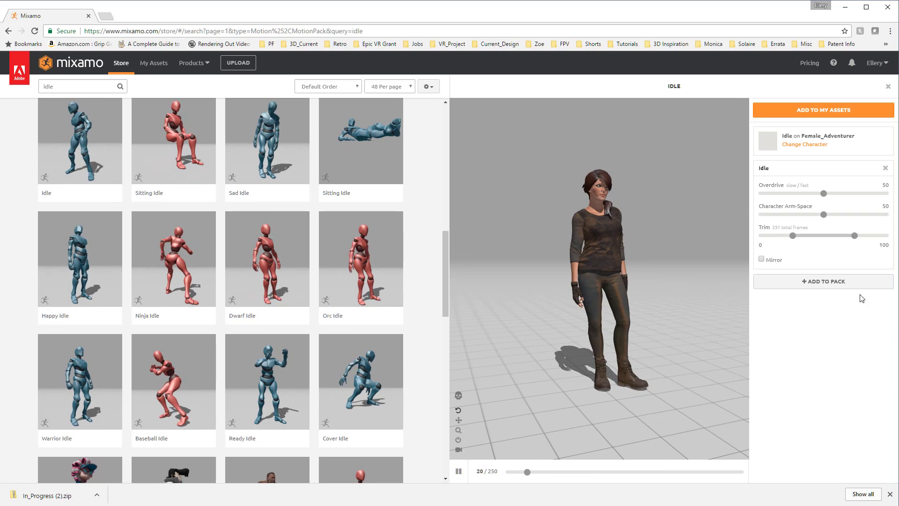
{"action": "left_click", "coordinate": [834, 283]}
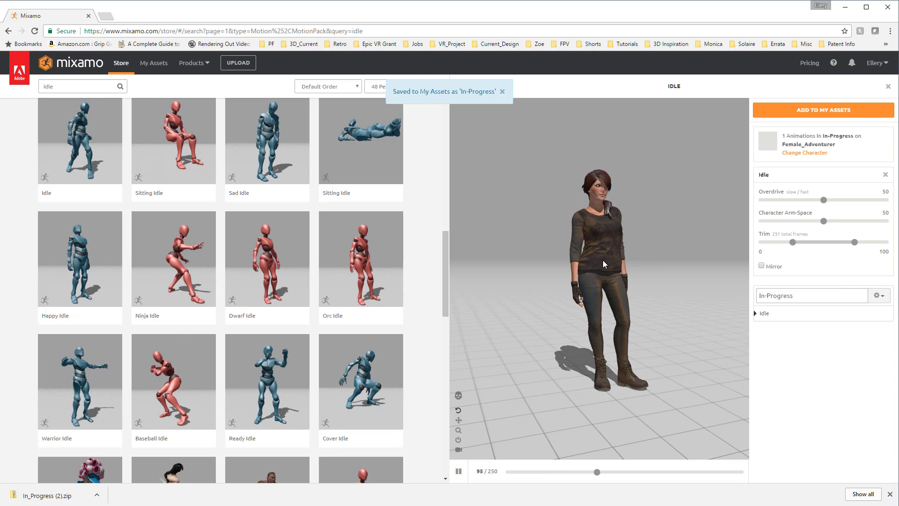
Step: Add the Ninja Idle and Holding Idle animations from the first page of idle results to the In-Progress pack
{"action": "scroll", "coordinate": [344, 328], "scroll_direction": "down", "scroll_amount": 4}
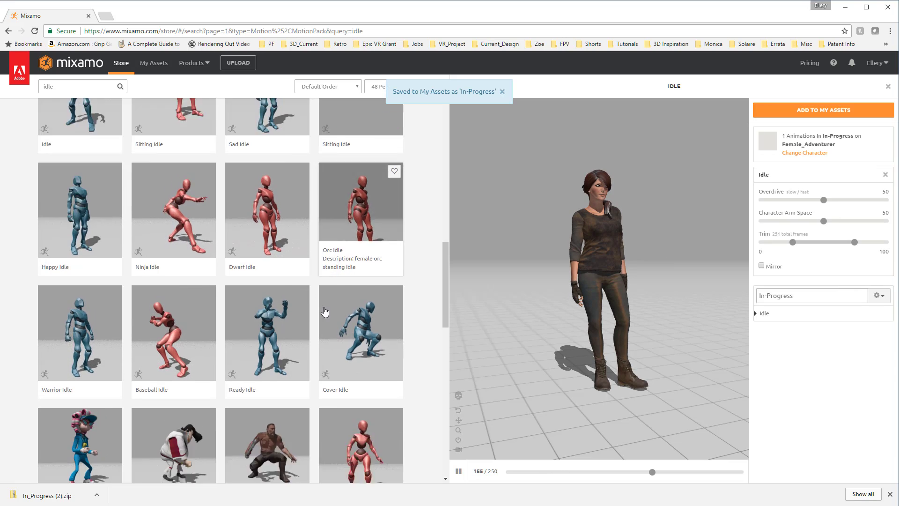
{"action": "scroll", "coordinate": [395, 304], "scroll_direction": "down", "scroll_amount": 5}
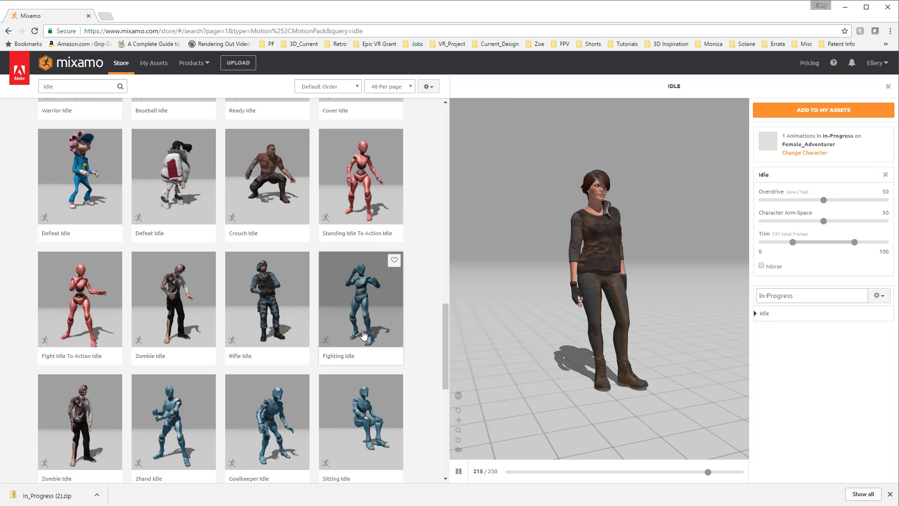
{"action": "scroll", "coordinate": [363, 334], "scroll_direction": "down", "scroll_amount": 2}
{"action": "scroll", "coordinate": [364, 334], "scroll_direction": "down", "scroll_amount": 3}
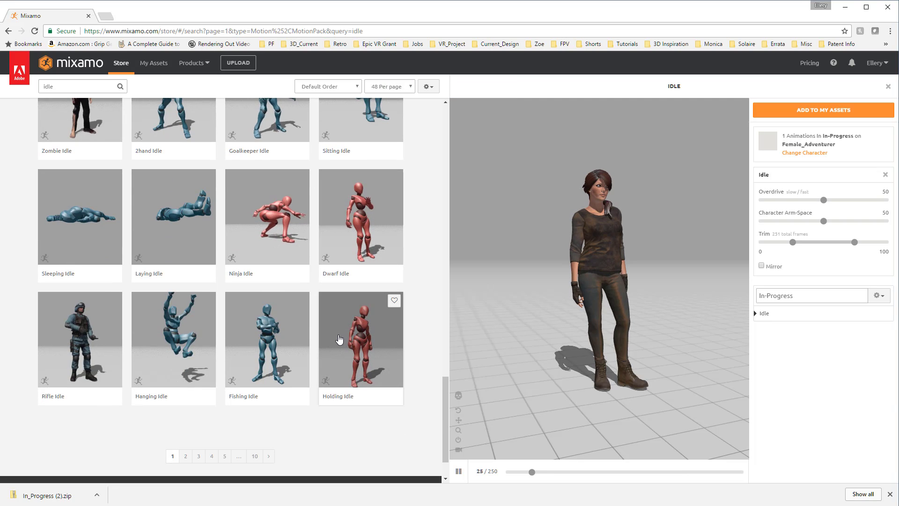
{"action": "left_click", "coordinate": [267, 232]}
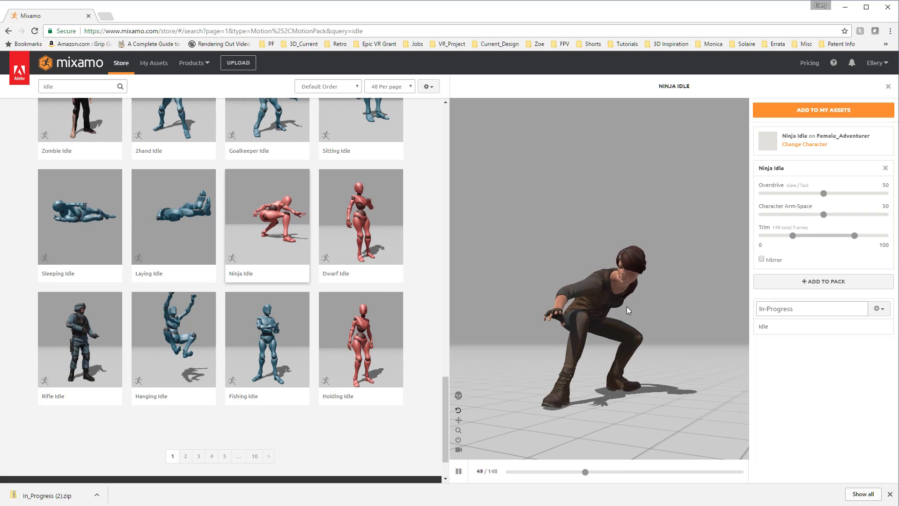
{"action": "left_click", "coordinate": [832, 286]}
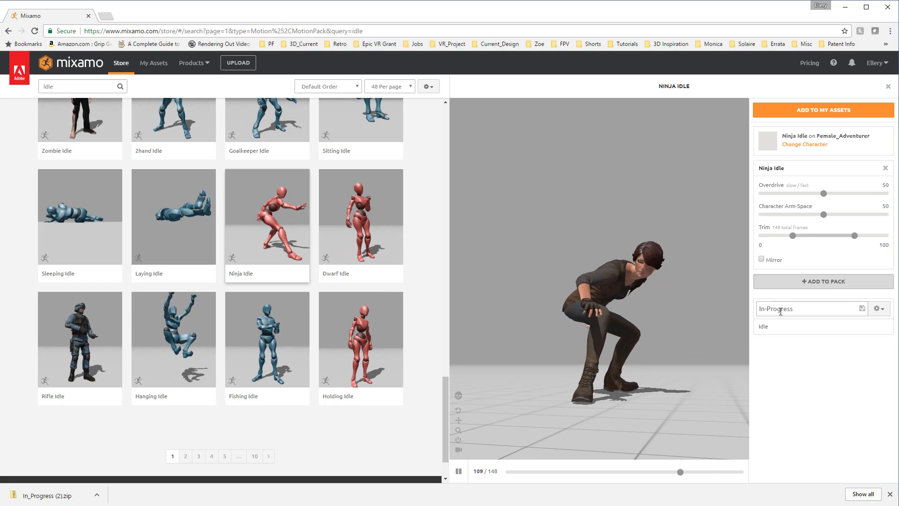
{"action": "left_click", "coordinate": [354, 333]}
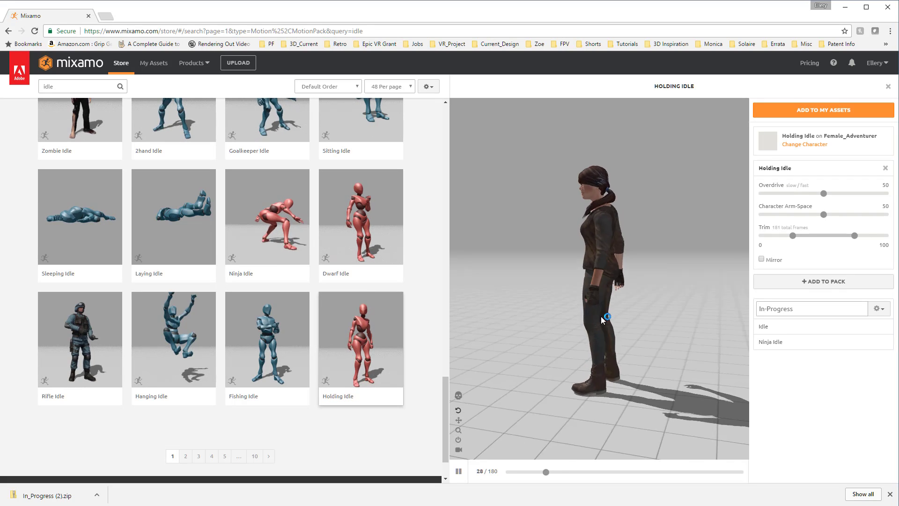
{"action": "left_click", "coordinate": [842, 287]}
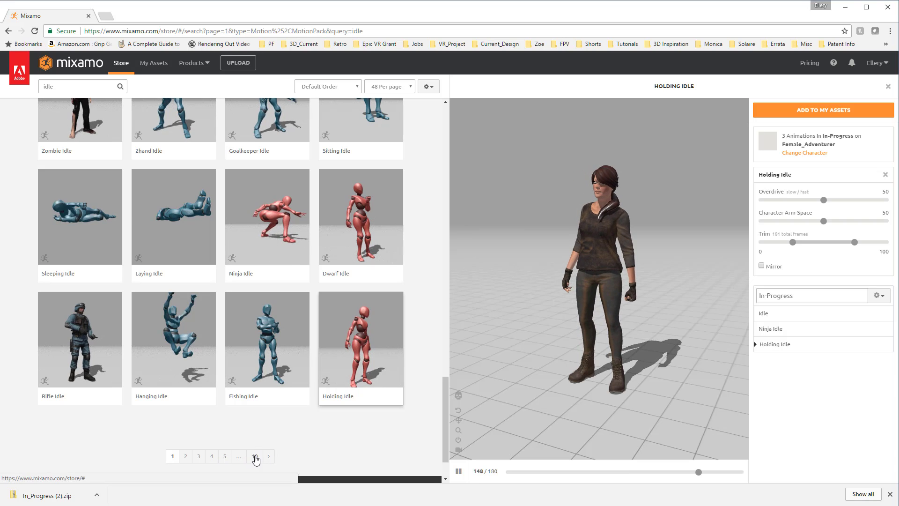
Step: Look through pages 5 and 7 of the idle results for further animations that suit the character
{"action": "left_click", "coordinate": [224, 456]}
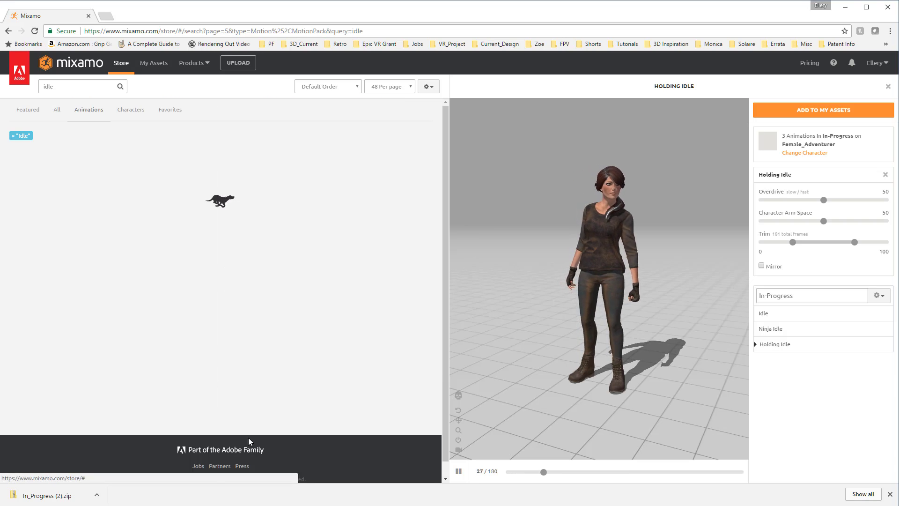
{"action": "scroll", "coordinate": [234, 437], "scroll_direction": "down", "scroll_amount": 6}
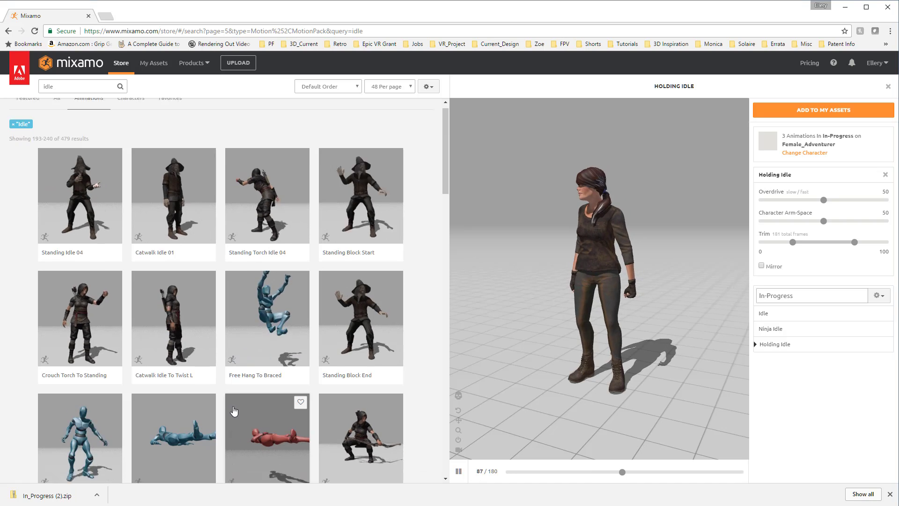
{"action": "scroll", "coordinate": [222, 401], "scroll_direction": "down", "scroll_amount": 15}
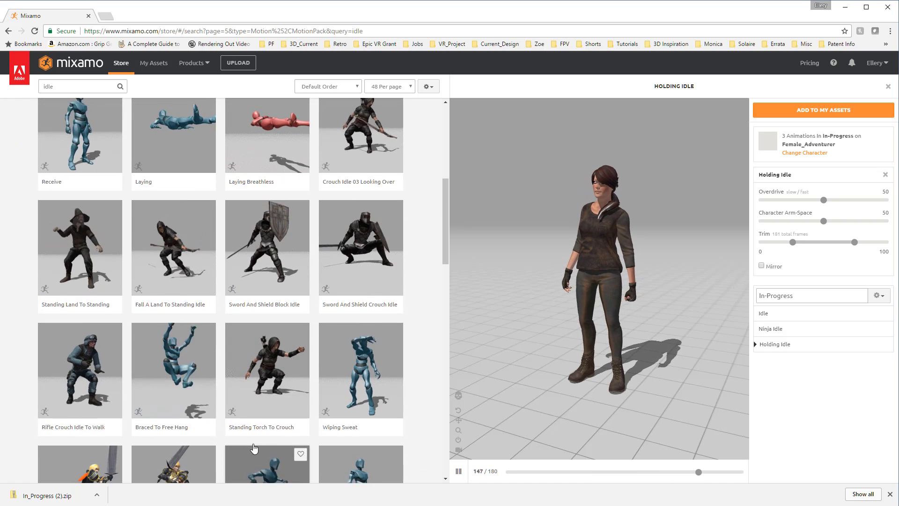
{"action": "scroll", "coordinate": [246, 426], "scroll_direction": "down", "scroll_amount": 5}
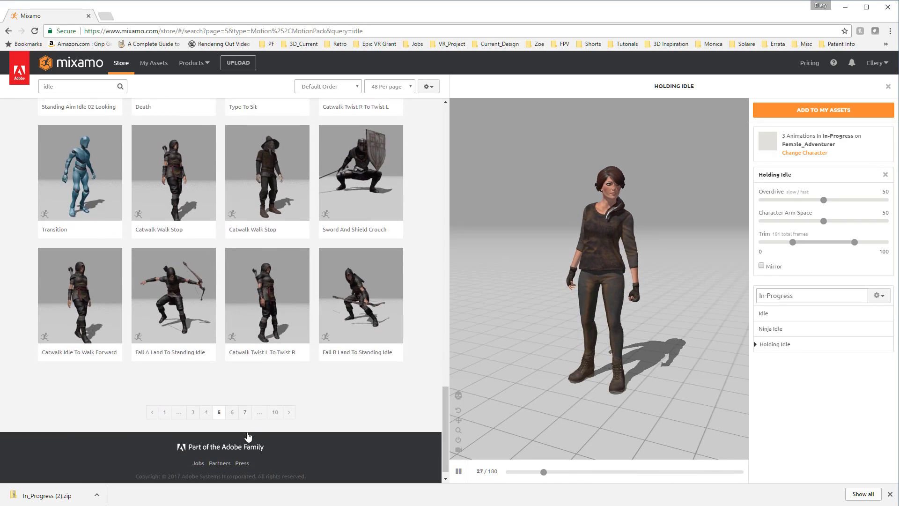
{"action": "left_click", "coordinate": [243, 403]}
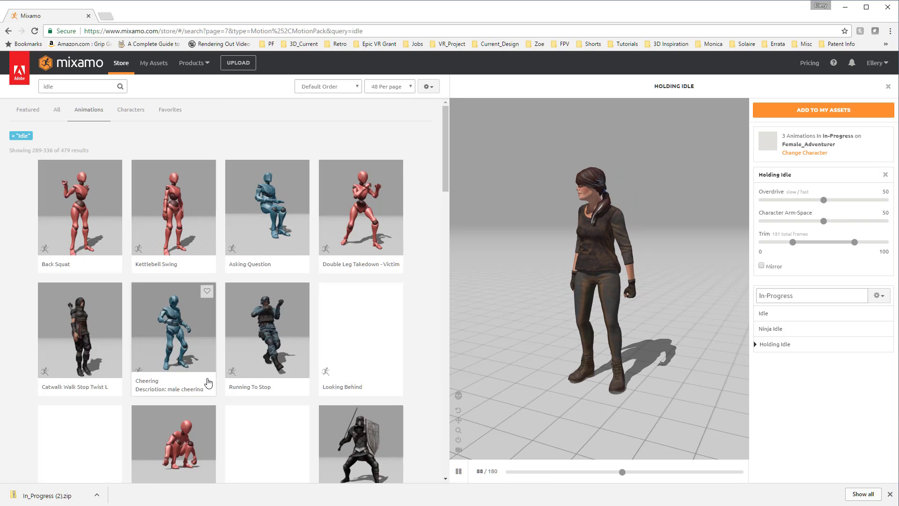
{"action": "scroll", "coordinate": [246, 356], "scroll_direction": "down", "scroll_amount": 5}
{"action": "scroll", "coordinate": [244, 356], "scroll_direction": "down", "scroll_amount": 10}
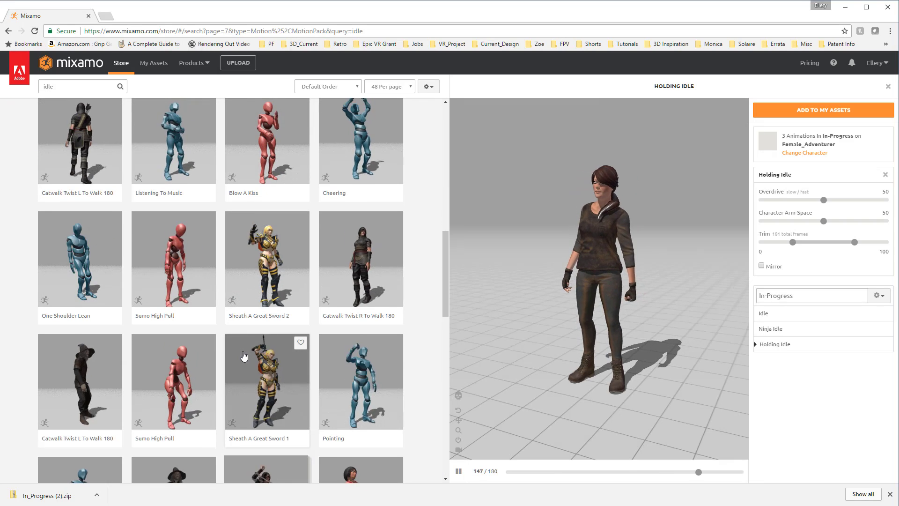
{"action": "scroll", "coordinate": [262, 401], "scroll_direction": "down", "scroll_amount": 3}
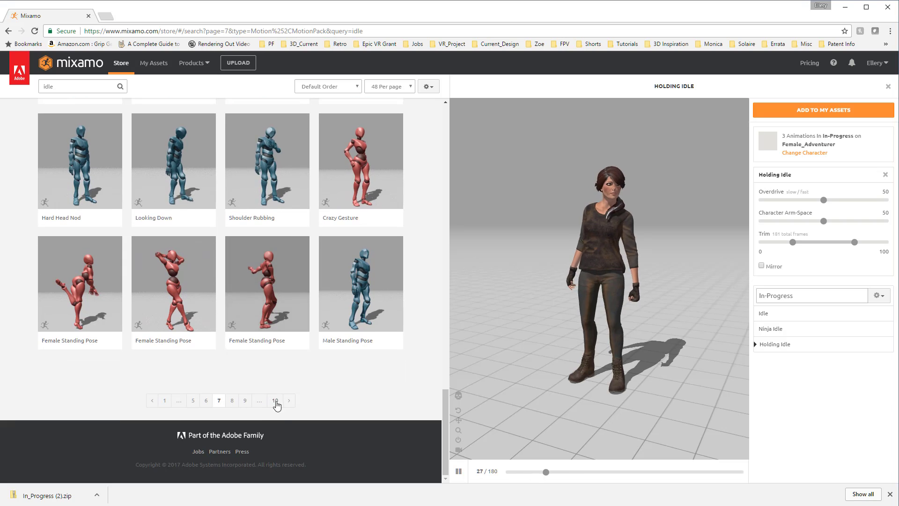
Step: On page 8 of the results, preview Standing Torch Inspect Downward from several angles and add it to the pack
{"action": "left_click", "coordinate": [232, 400]}
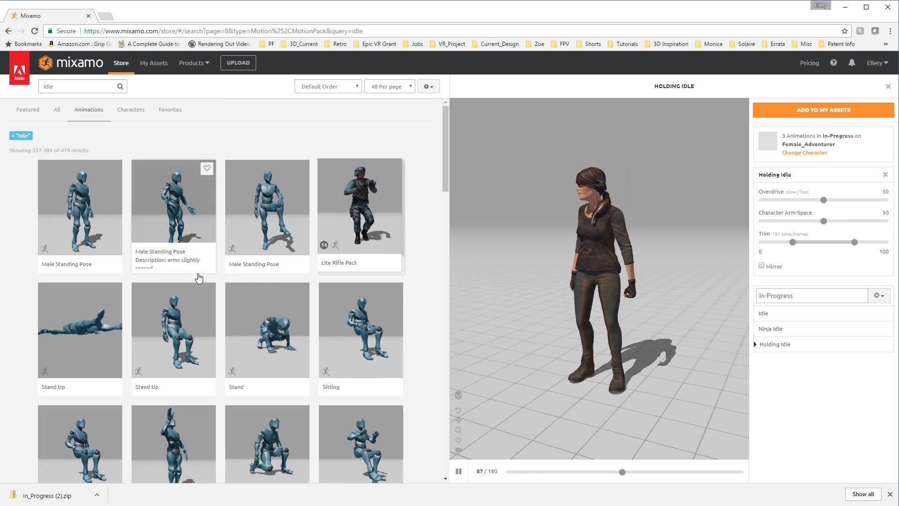
{"action": "scroll", "coordinate": [197, 290], "scroll_direction": "down", "scroll_amount": 3}
{"action": "scroll", "coordinate": [198, 300], "scroll_direction": "down", "scroll_amount": 10}
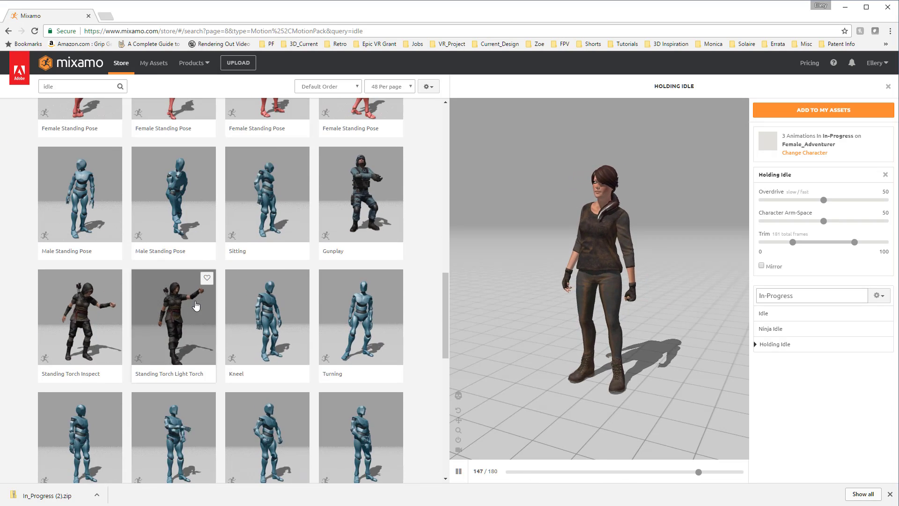
{"action": "scroll", "coordinate": [167, 318], "scroll_direction": "down", "scroll_amount": 2}
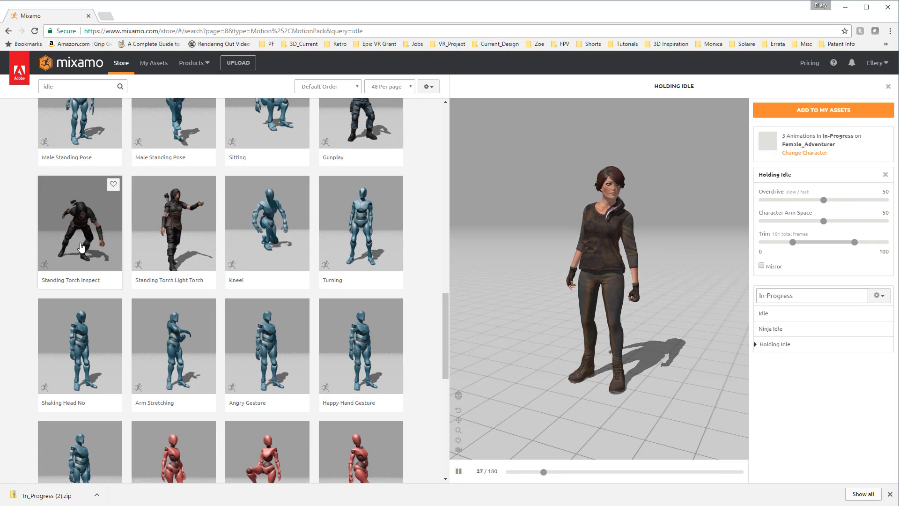
{"action": "left_click", "coordinate": [80, 246]}
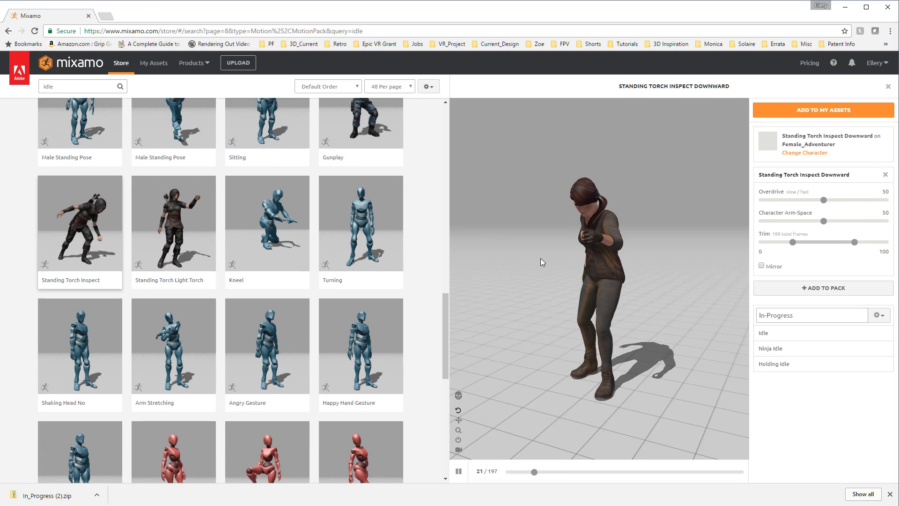
{"action": "left_click_drag", "start_coordinate": [563, 304], "coordinate": [573, 274]}
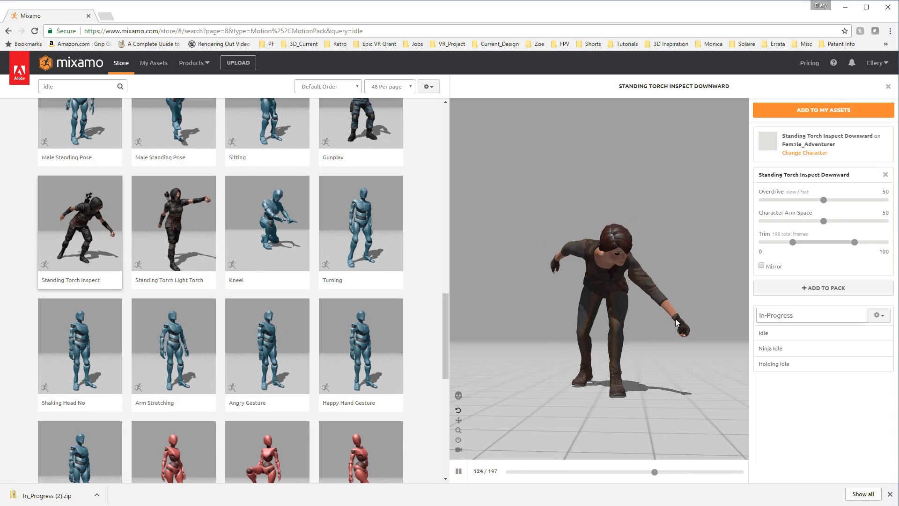
{"action": "left_click_drag", "start_coordinate": [692, 363], "coordinate": [575, 353]}
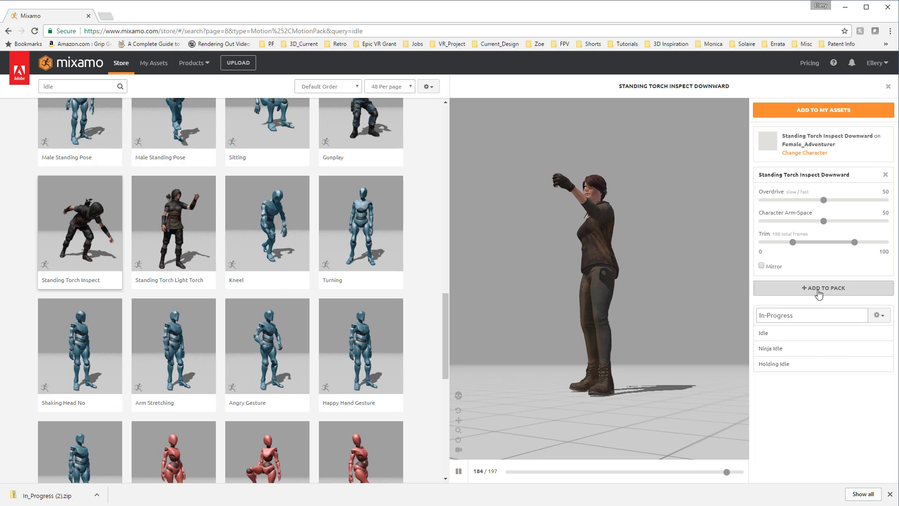
{"action": "left_click", "coordinate": [816, 288]}
{"action": "left_click_drag", "start_coordinate": [518, 258], "coordinate": [591, 225]}
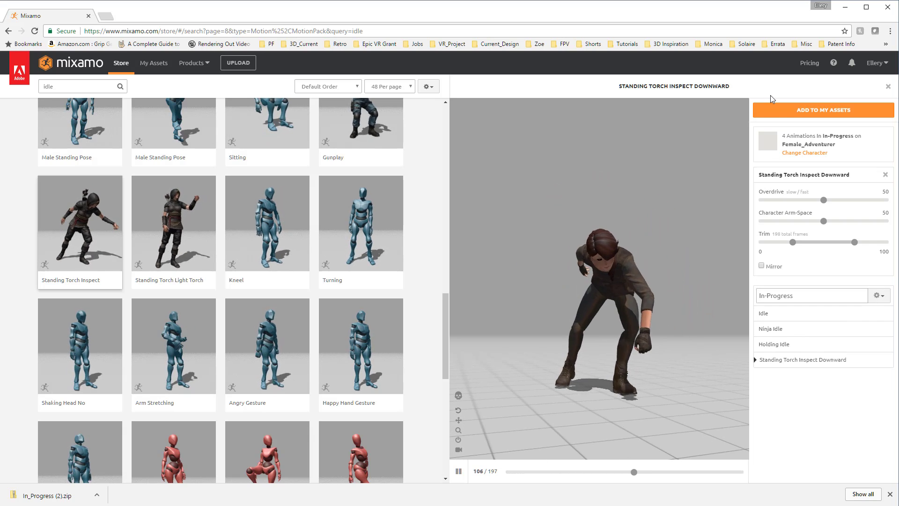
Step: Add the In-Progress animation pack to My Assets and open it there for download
{"action": "left_click", "coordinate": [790, 112]}
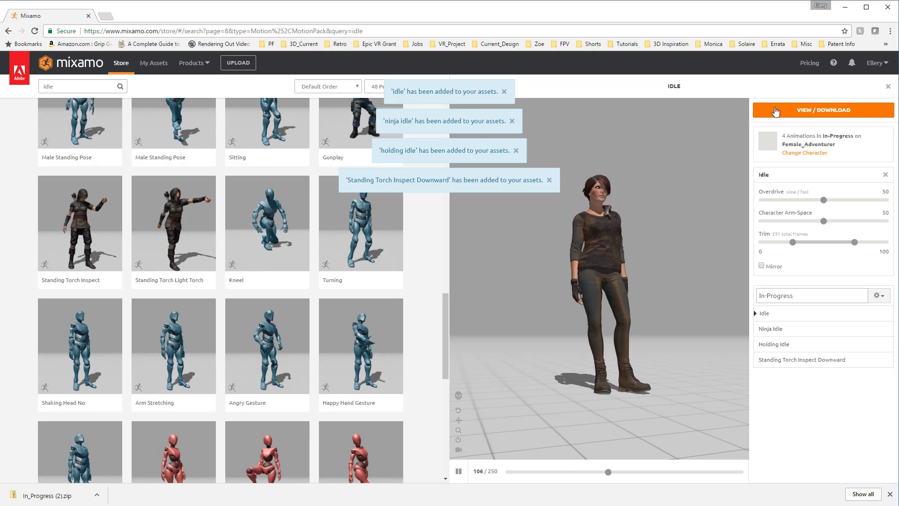
{"action": "left_click", "coordinate": [838, 110]}
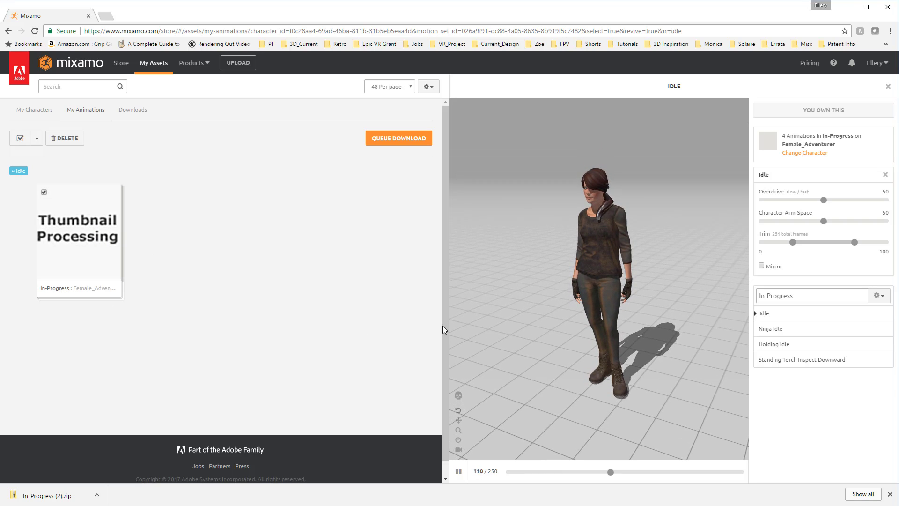
Step: Preview the pack's Ninja Idle, Holding Idle and Standing Torch Inspect Downward animations on the character
{"action": "left_click", "coordinate": [790, 330]}
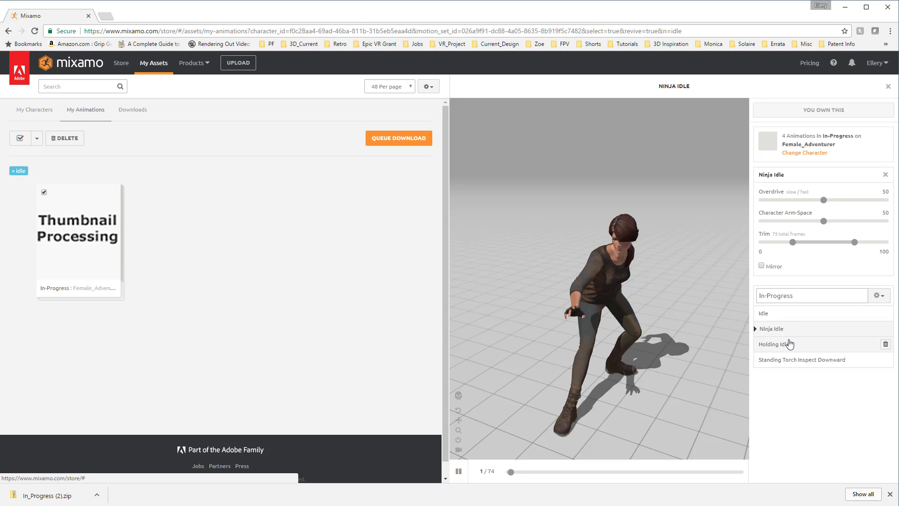
{"action": "left_click", "coordinate": [790, 346]}
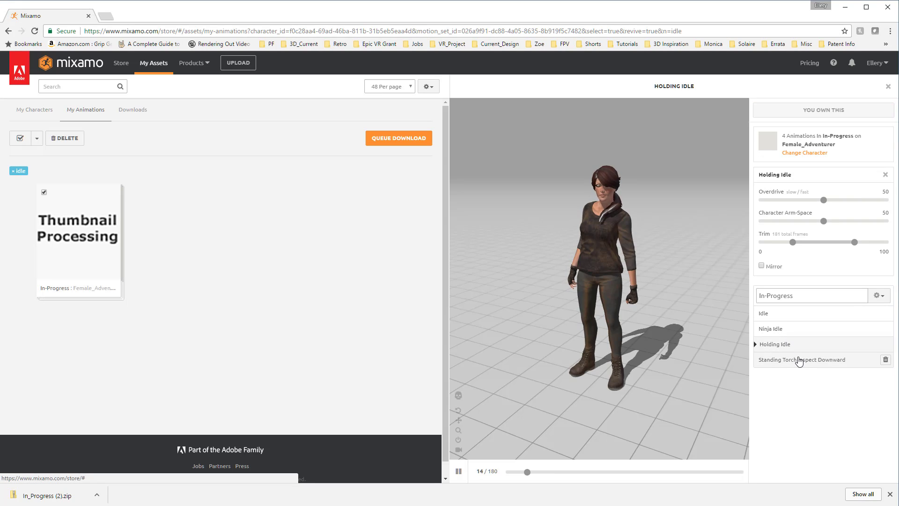
{"action": "left_click", "coordinate": [798, 360]}
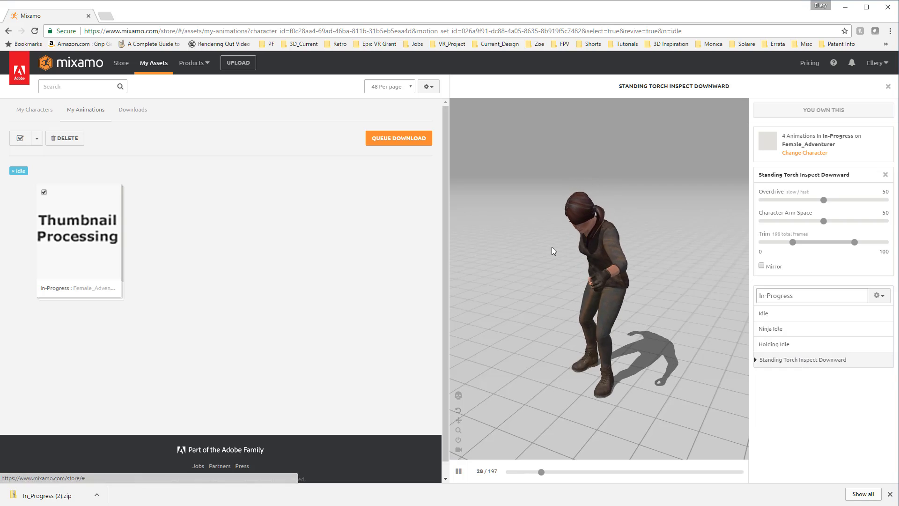
Step: Queue the pack as FBX (.fbx), T-Pose, 30 frames per second, no keyframe reduction, and download the Female_Adventurer pack
{"action": "left_click", "coordinate": [399, 139]}
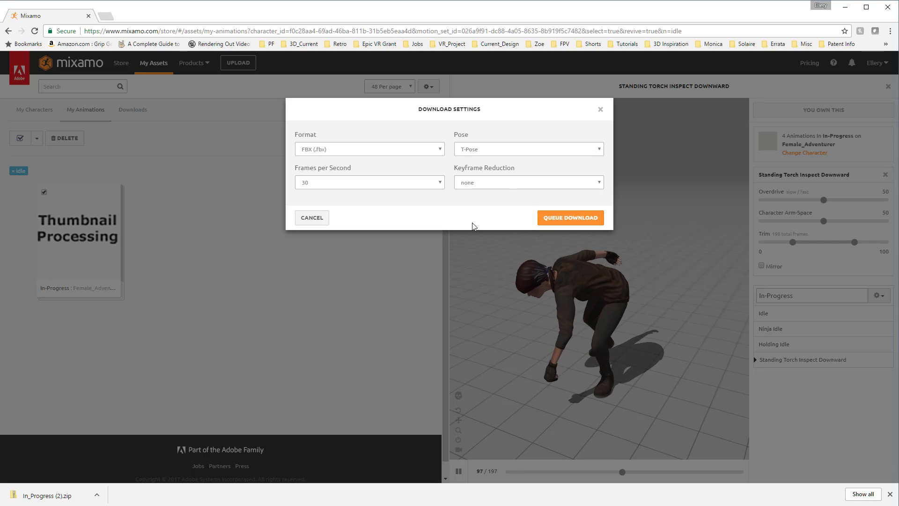
{"action": "left_click", "coordinate": [554, 219]}
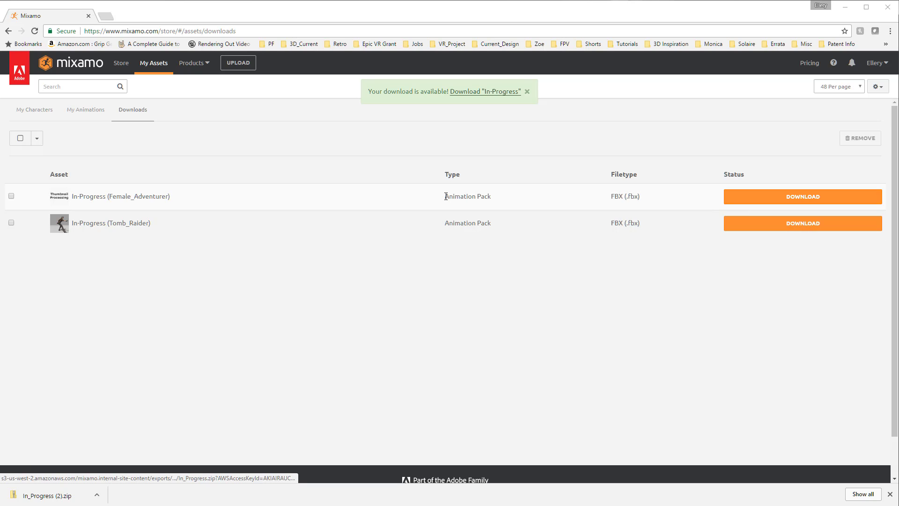
{"action": "left_click", "coordinate": [813, 199]}
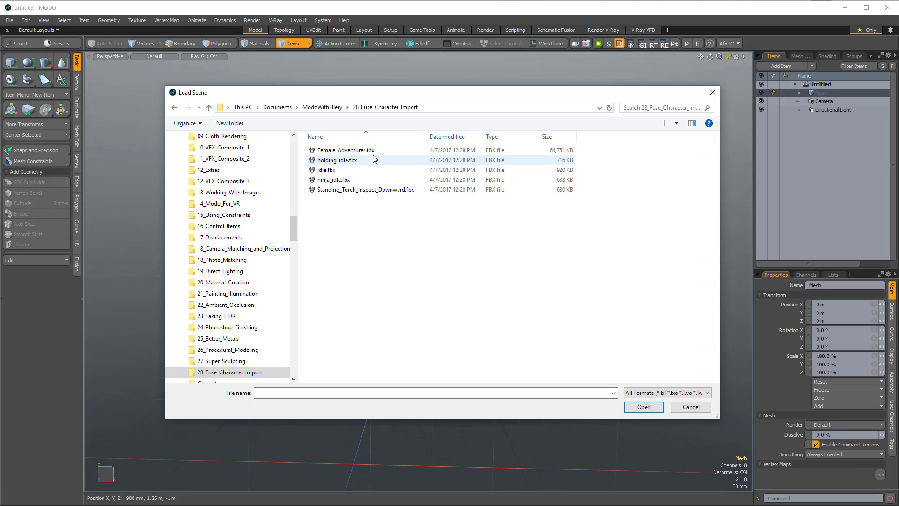
Step: Load Female_Adventurer.fbx into the scene with inverting of the material's transparency amount enabled and the other FBX load options kept
{"action": "left_click", "coordinate": [332, 150]}
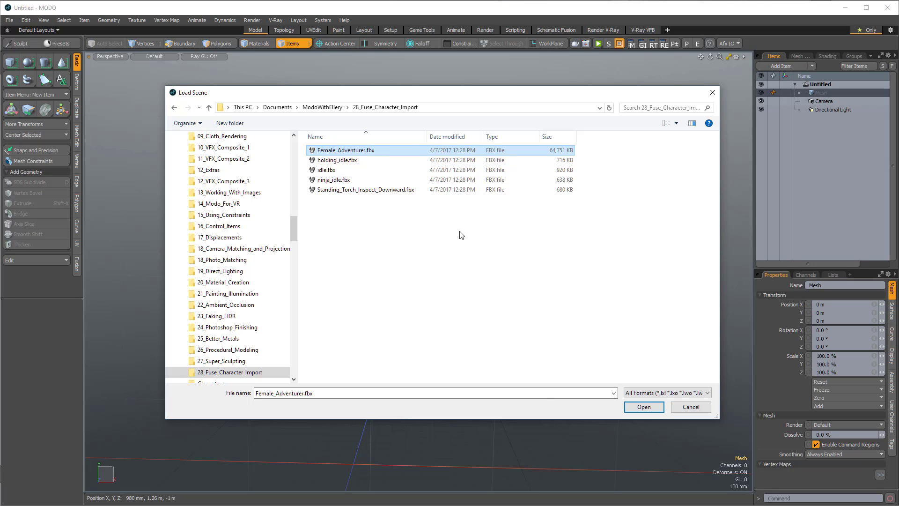
{"action": "left_click", "coordinate": [644, 406]}
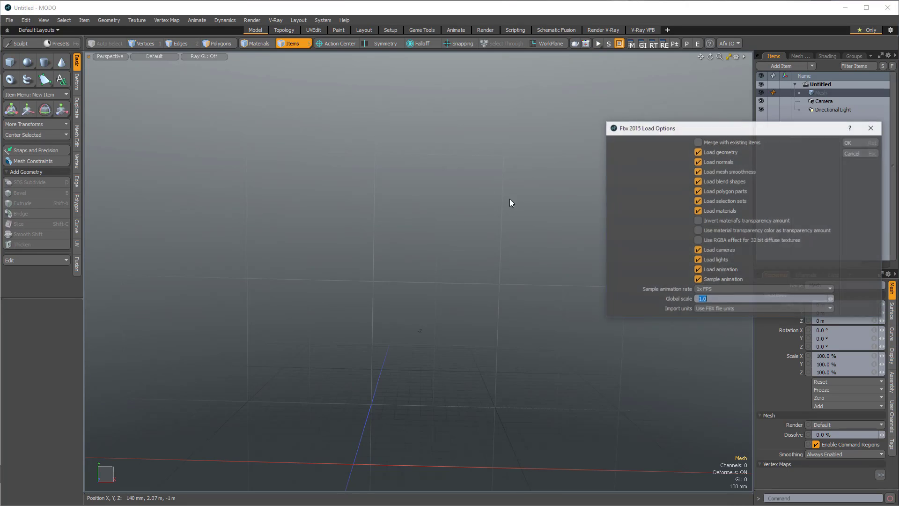
{"action": "left_click_drag", "start_coordinate": [702, 131], "coordinate": [388, 99]}
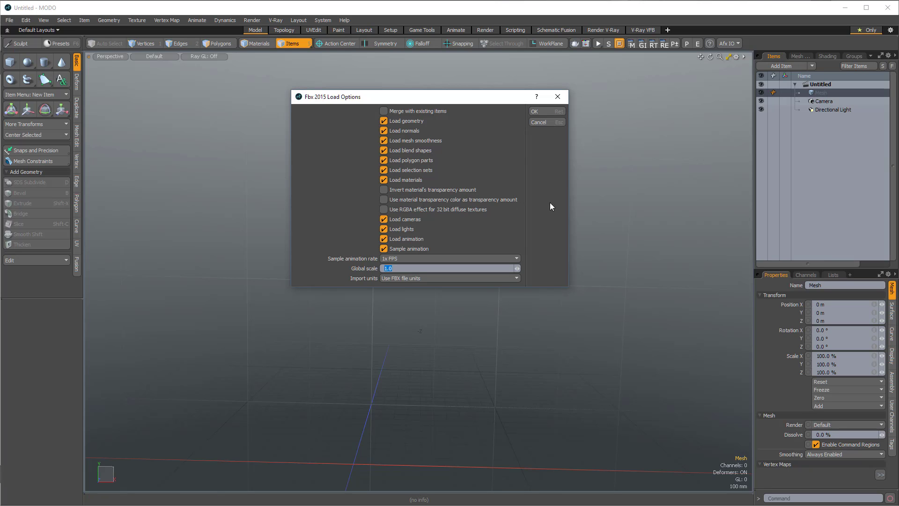
{"action": "left_click", "coordinate": [384, 190]}
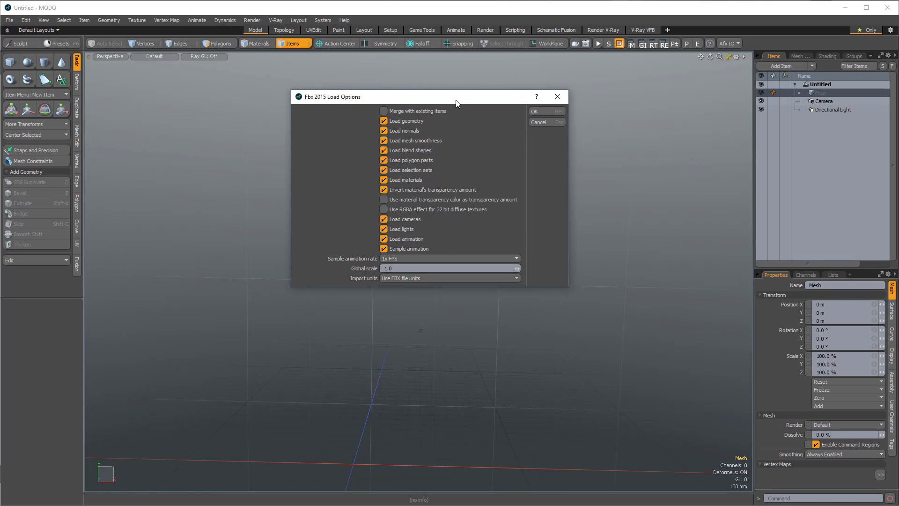
{"action": "left_click_drag", "start_coordinate": [457, 101], "coordinate": [471, 116]}
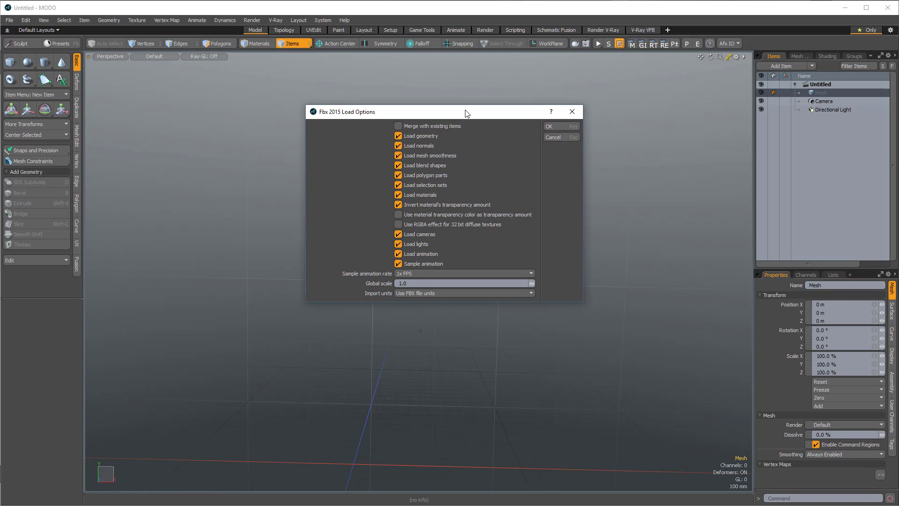
{"action": "left_click", "coordinate": [562, 126]}
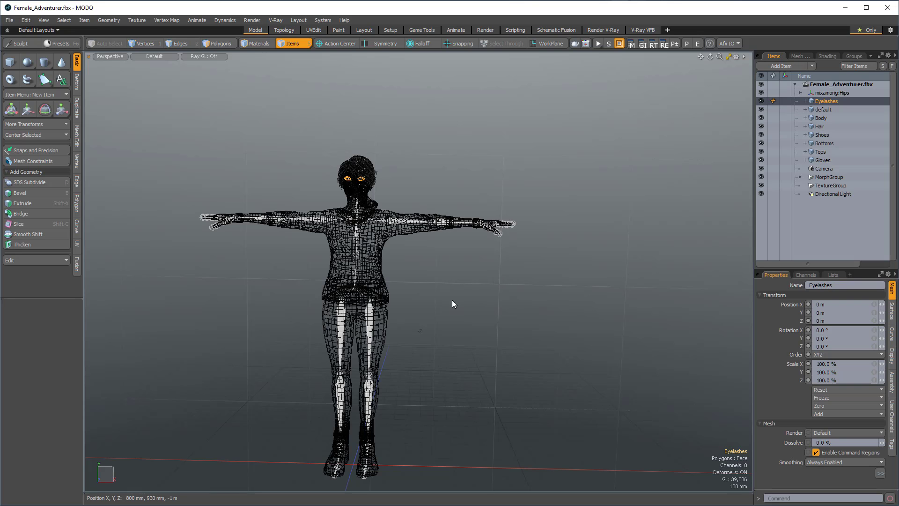
Step: Make inactive meshes display the same as active ones in the 3D viewport and deselect all items to view the shaded character
{"action": "left_click_drag", "start_coordinate": [448, 299], "coordinate": [502, 287], "text": "alt"}
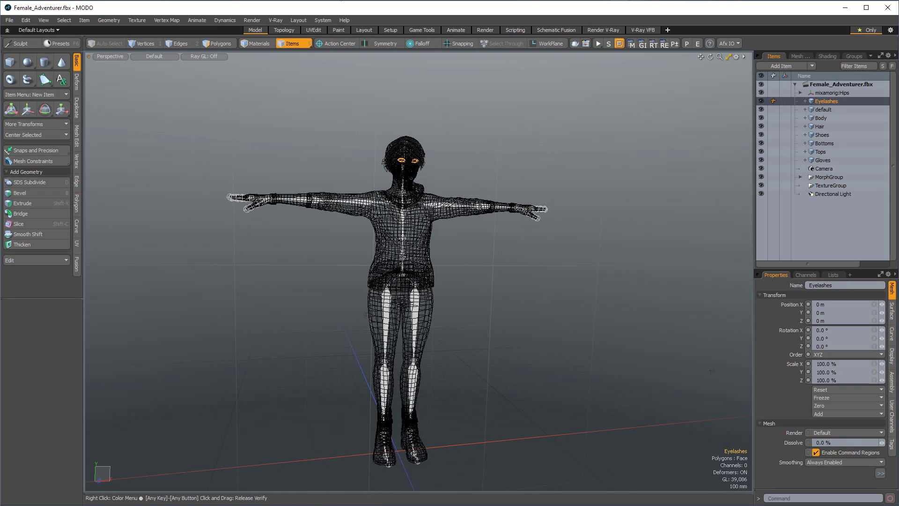
{"action": "key", "text": "o"}
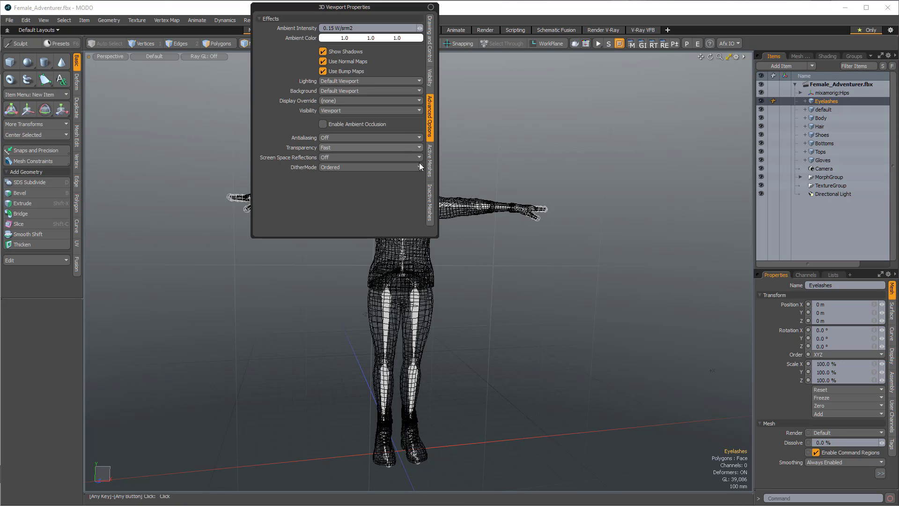
{"action": "left_click", "coordinate": [430, 203]}
{"action": "left_click", "coordinate": [343, 28]}
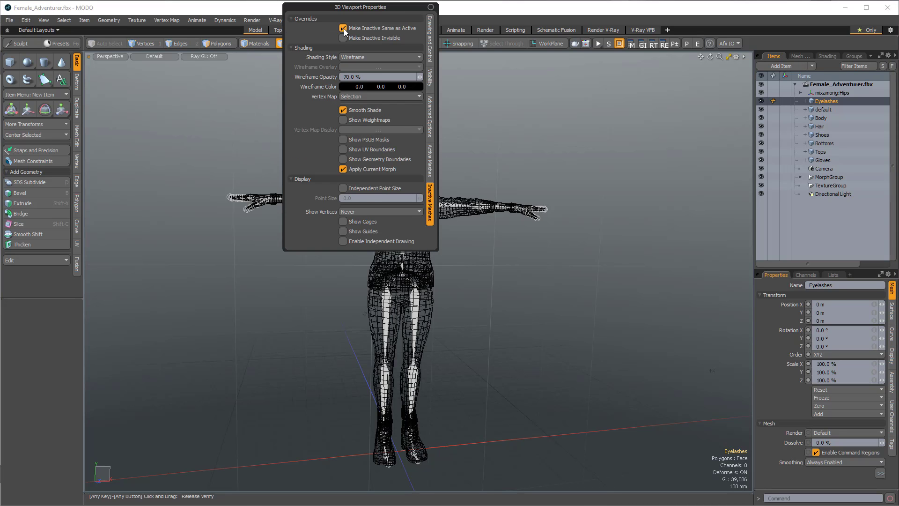
{"action": "left_click", "coordinate": [558, 295]}
{"action": "mouse_move", "coordinate": [536, 295]}
{"action": "left_mouse_down", "text": "alt"}
{"action": "mouse_move", "coordinate": [548, 297]}
{"action": "mouse_move", "coordinate": [505, 267]}
{"action": "left_mouse_up", "text": "alt"}
{"action": "left_click", "coordinate": [548, 297]}
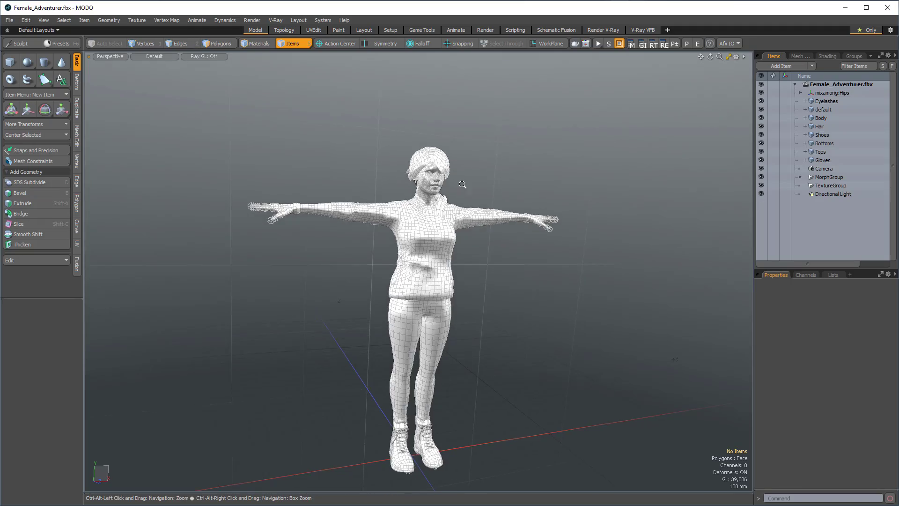
{"action": "scroll", "coordinate": [466, 187], "scroll_direction": "up", "scroll_amount": 5}
{"action": "left_click_drag", "start_coordinate": [484, 207], "coordinate": [420, 204], "text": "alt"}
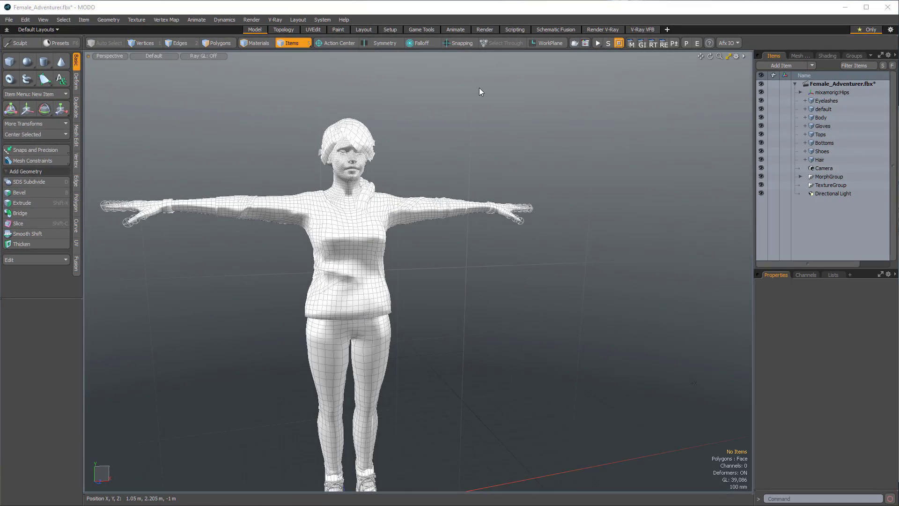
Step: Switch to the Render layout, start the preview render, and turn the camera view slightly around the character
{"action": "left_click", "coordinate": [485, 30]}
{"action": "left_click", "coordinate": [289, 154]}
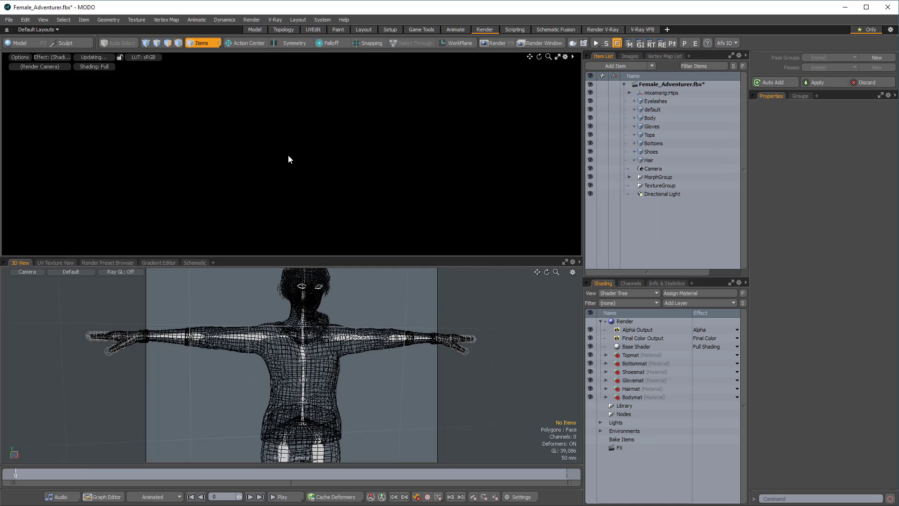
{"action": "left_click_drag", "start_coordinate": [285, 159], "coordinate": [322, 158], "text": "alt"}
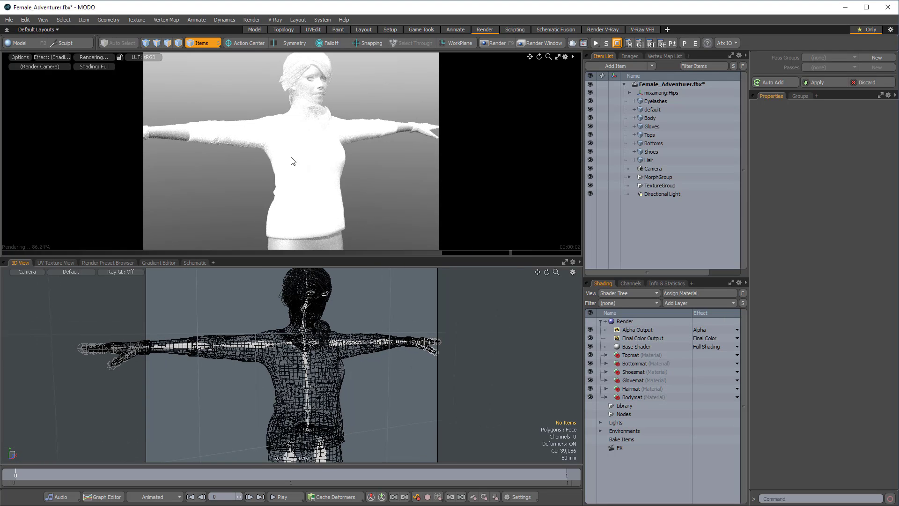
Step: Pick the sweater's material in the preview and examine Topmat's diffuse, specular, gloss, opacity and normal image layers, viewing the diffuse image
{"action": "left_click", "coordinate": [305, 170]}
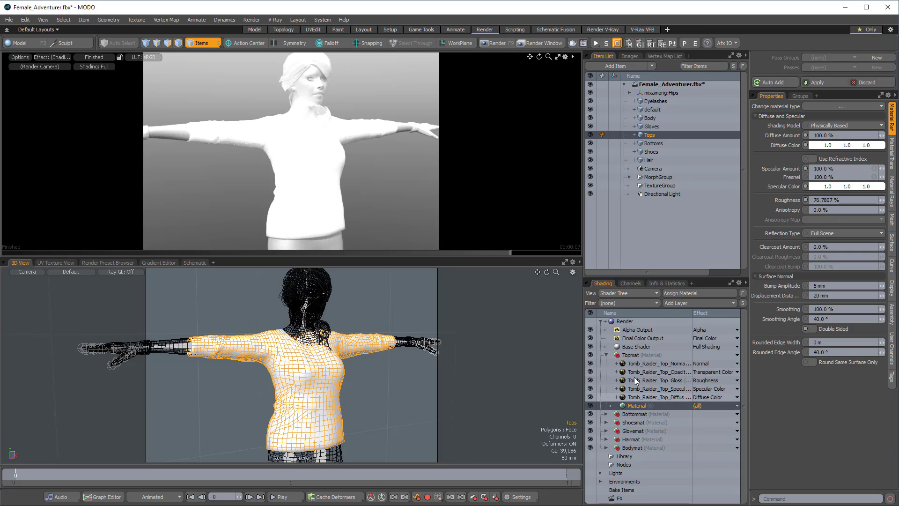
{"action": "left_click", "coordinate": [654, 396]}
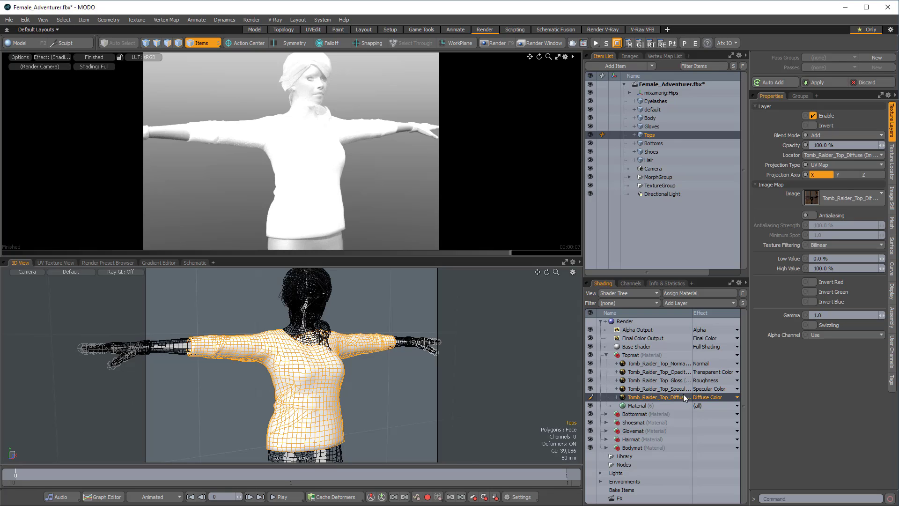
{"action": "double_click", "coordinate": [639, 397]}
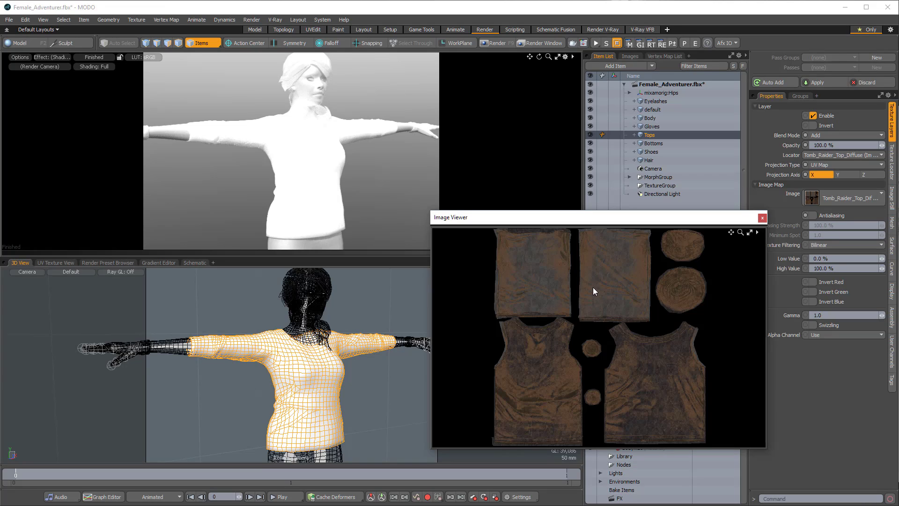
{"action": "left_click", "coordinate": [762, 217]}
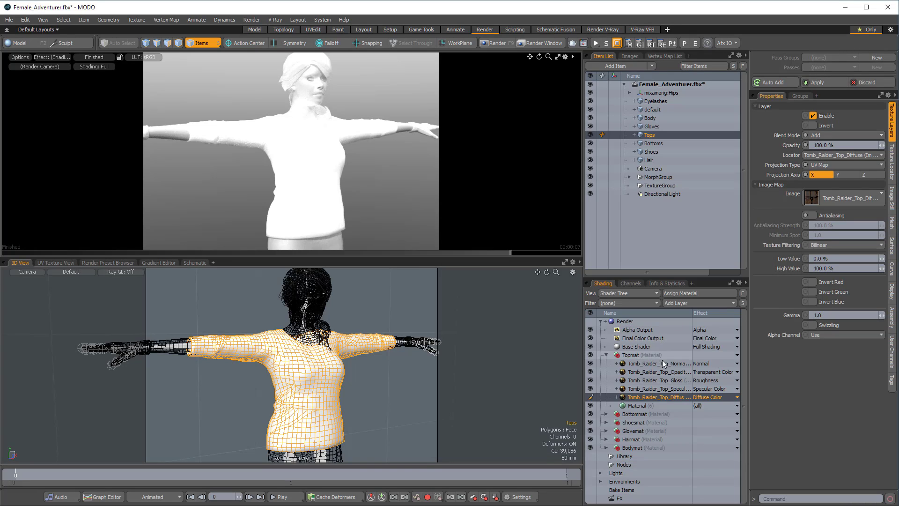
{"action": "left_click", "coordinate": [643, 389]}
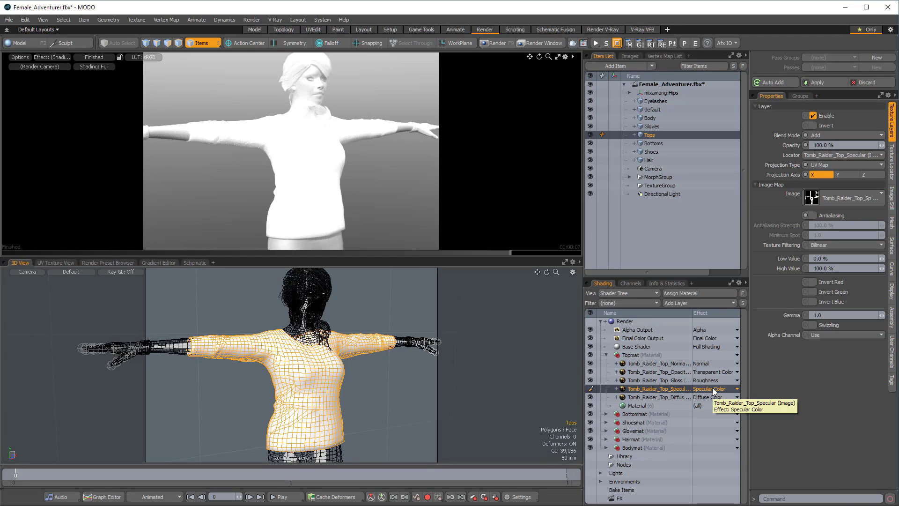
{"action": "left_click", "coordinate": [667, 380]}
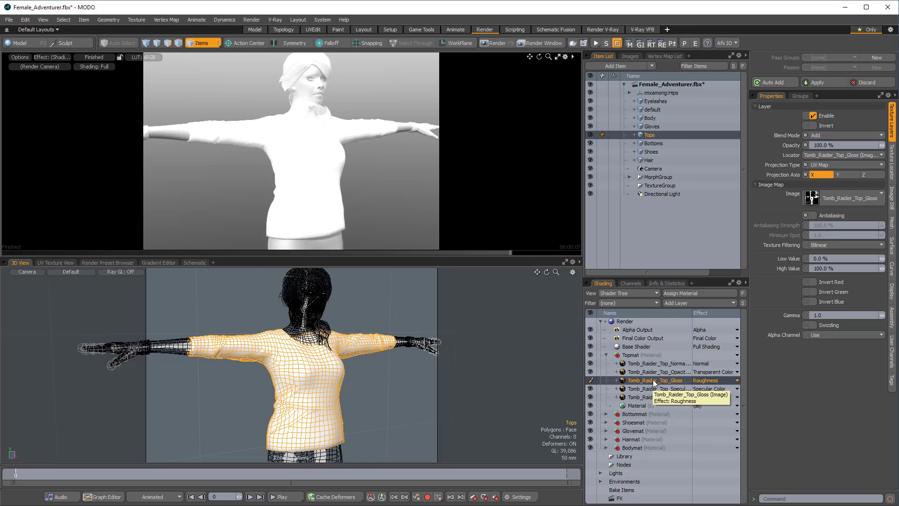
{"action": "left_click", "coordinate": [668, 373]}
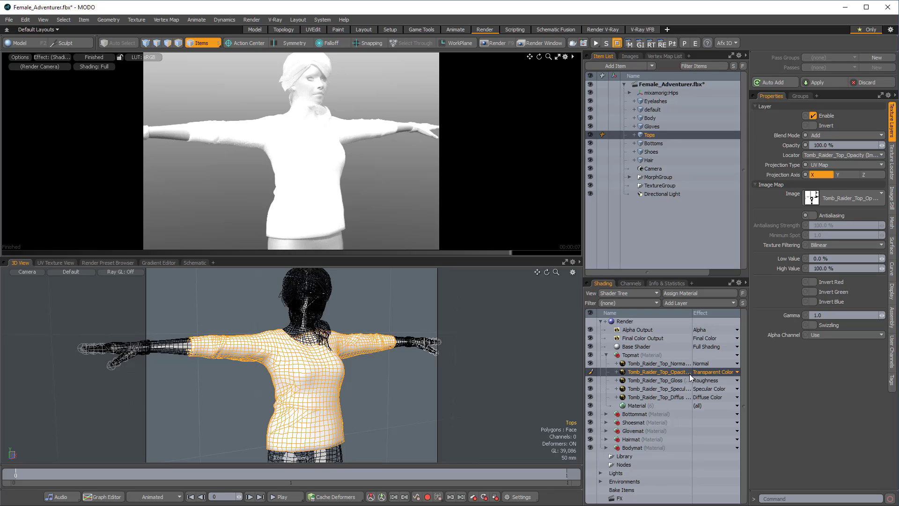
{"action": "left_click", "coordinate": [667, 363]}
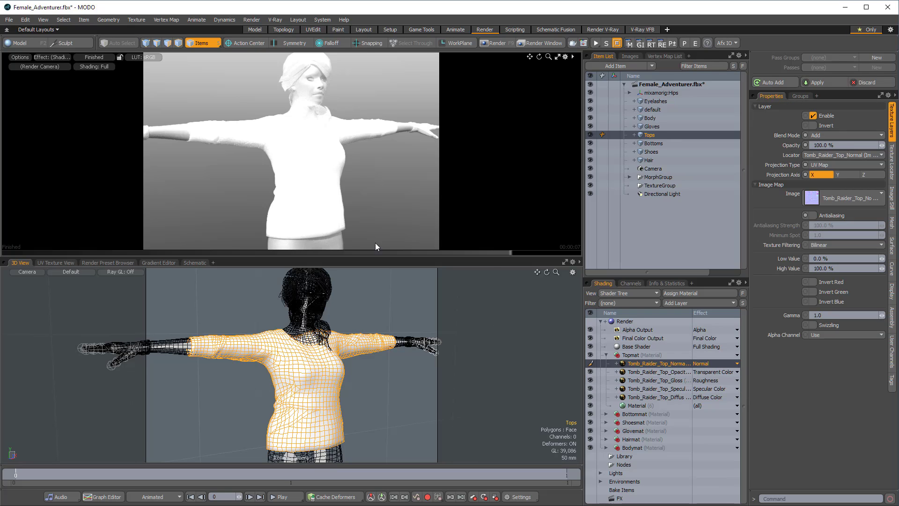
Step: Assign the TopsDiffuseUVLayer UV map to all five Topmat image layers and check the sweater's texture up close
{"action": "scroll", "coordinate": [322, 169], "scroll_direction": "up", "scroll_amount": 1}
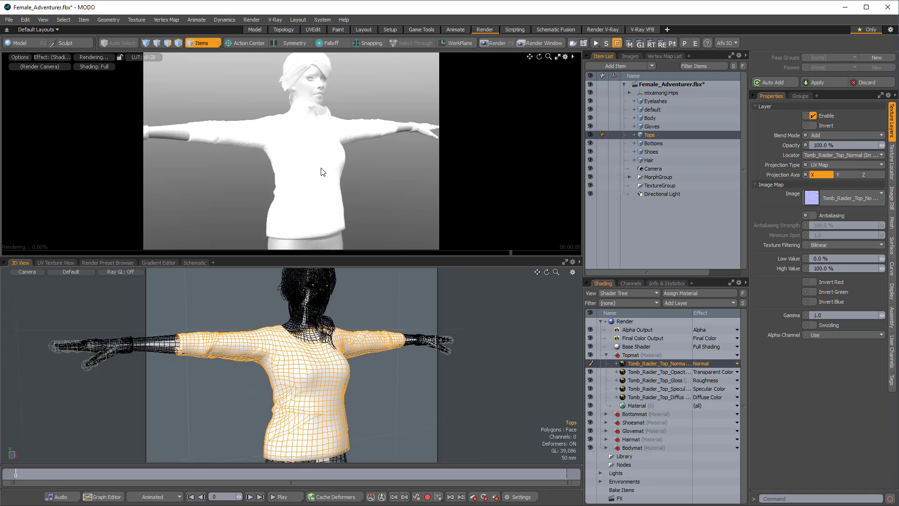
{"action": "scroll", "coordinate": [321, 169], "scroll_direction": "up", "scroll_amount": 4}
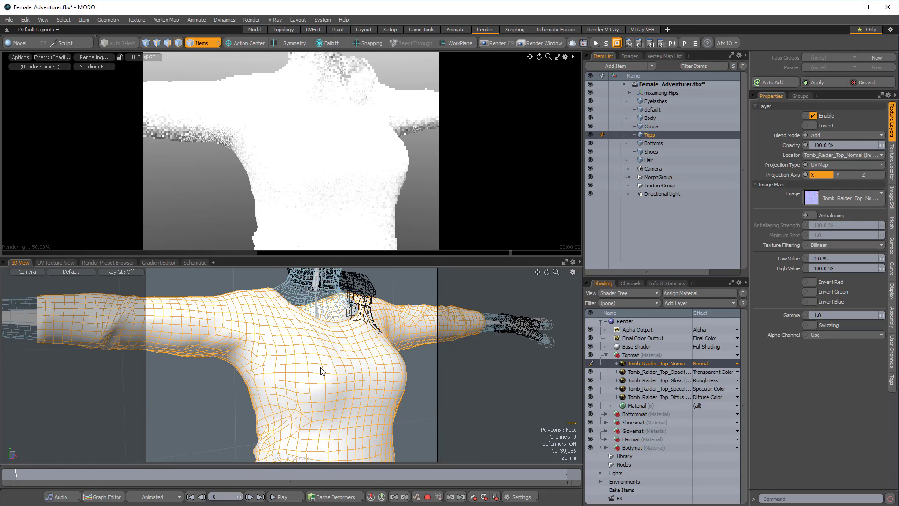
{"action": "left_click_drag", "start_coordinate": [362, 367], "coordinate": [355, 375], "text": "alt"}
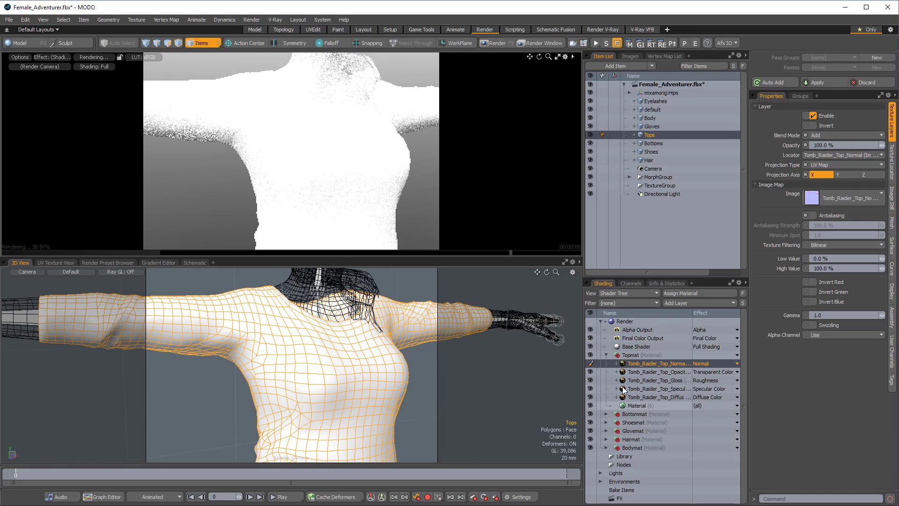
{"action": "left_click", "coordinate": [664, 396], "text": "shift"}
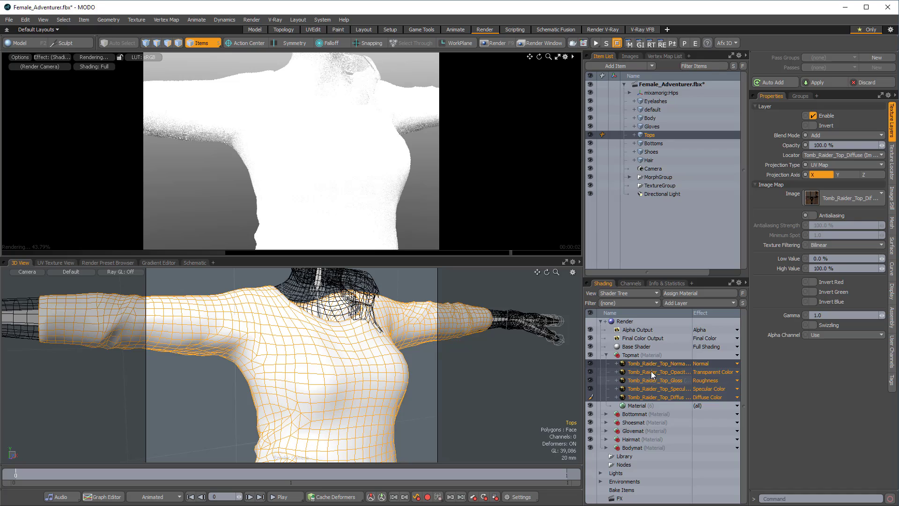
{"action": "left_click", "coordinate": [892, 171]}
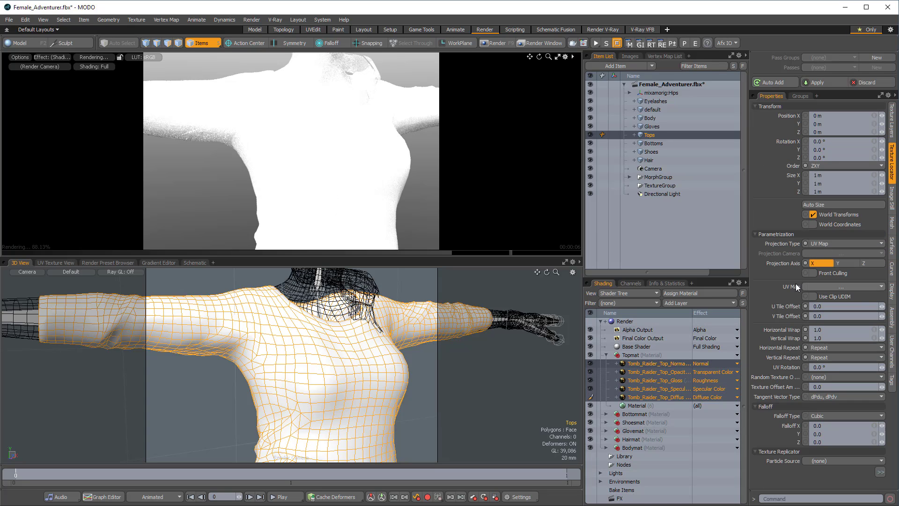
{"action": "left_click", "coordinate": [842, 285]}
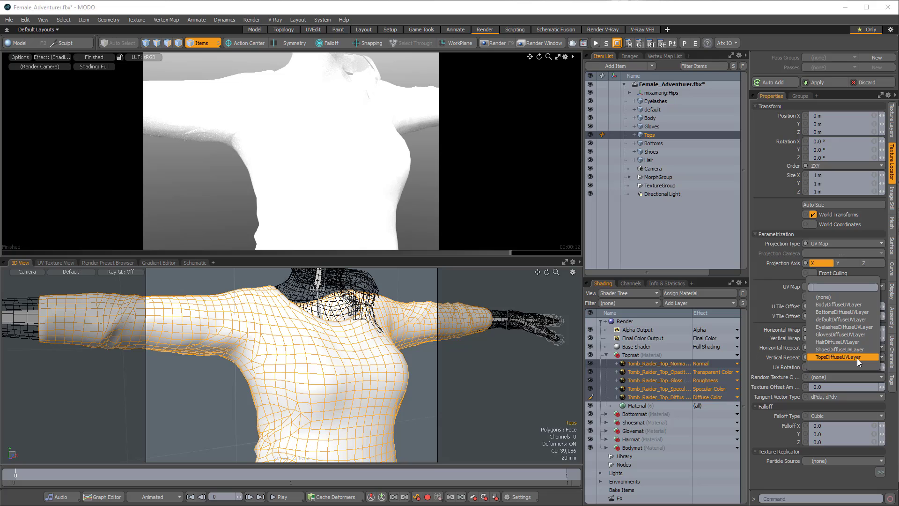
{"action": "left_click", "coordinate": [857, 358]}
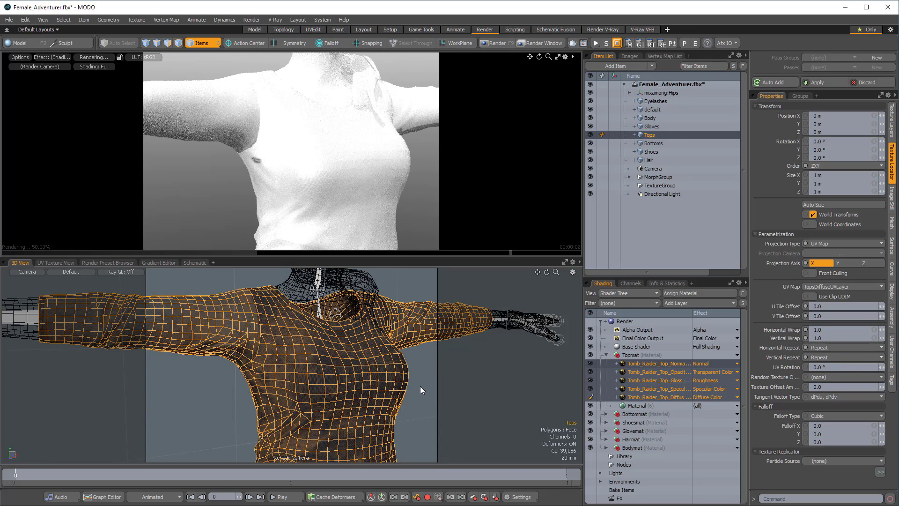
{"action": "left_click_drag", "start_coordinate": [420, 385], "coordinate": [278, 352], "text": "alt"}
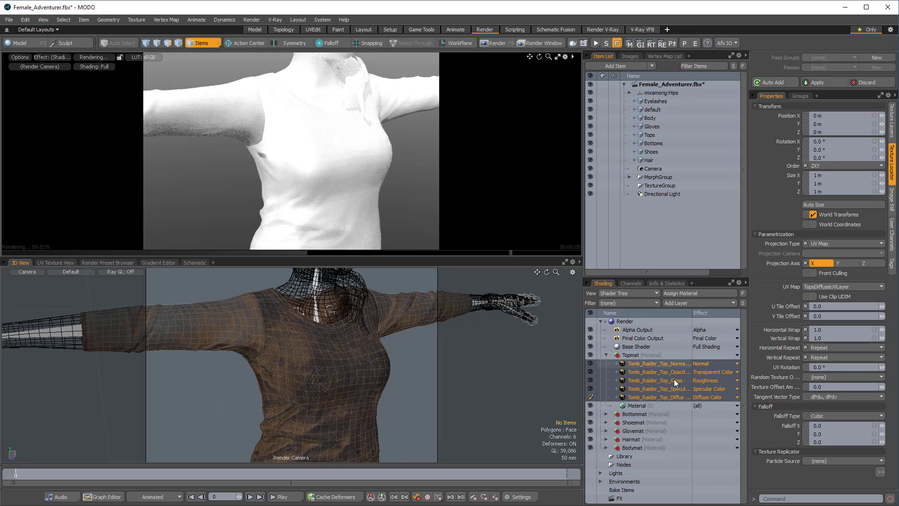
Step: Filter the shader tree to textures only and set the blend mode of every material's texture layers to Normal
{"action": "left_click", "coordinate": [674, 364]}
{"action": "left_click", "coordinate": [674, 365]}
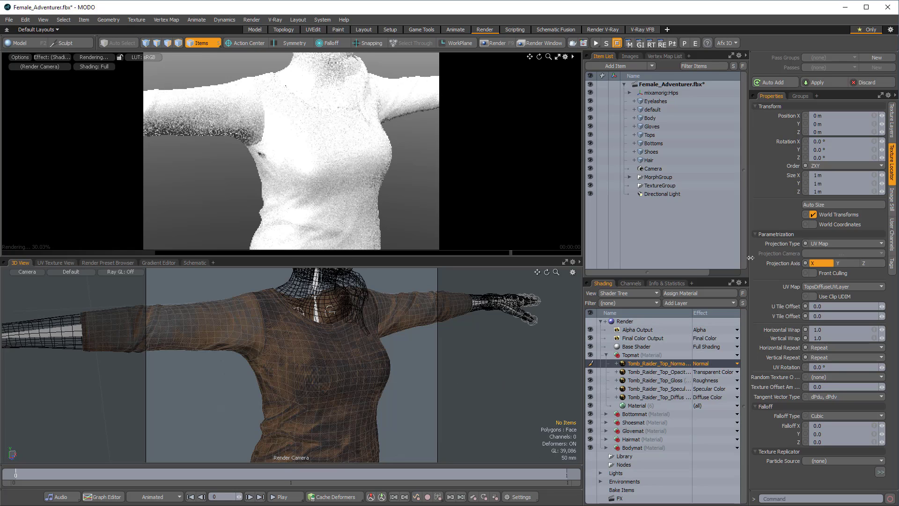
{"action": "left_click", "coordinate": [891, 124]}
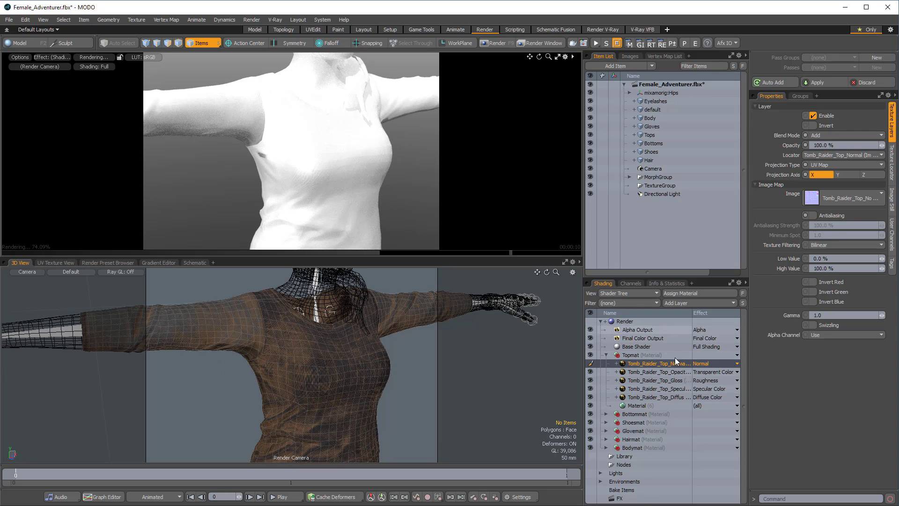
{"action": "left_click", "coordinate": [610, 302]}
{"action": "left_click", "coordinate": [610, 316]}
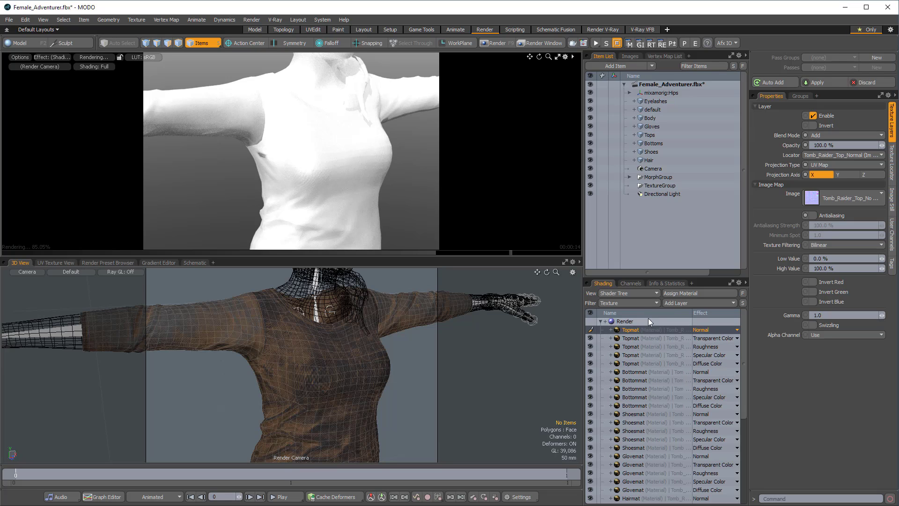
{"action": "scroll", "coordinate": [647, 398], "scroll_direction": "down", "scroll_amount": 5}
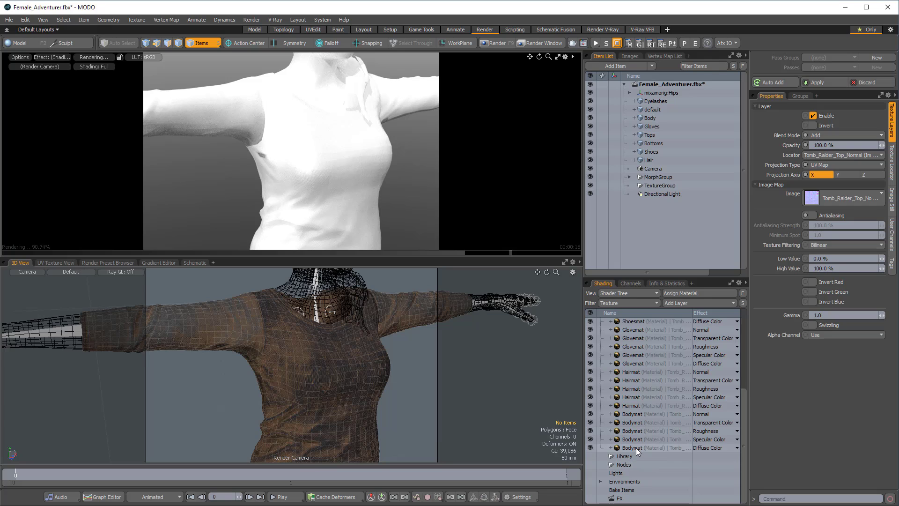
{"action": "left_click", "coordinate": [635, 447]}
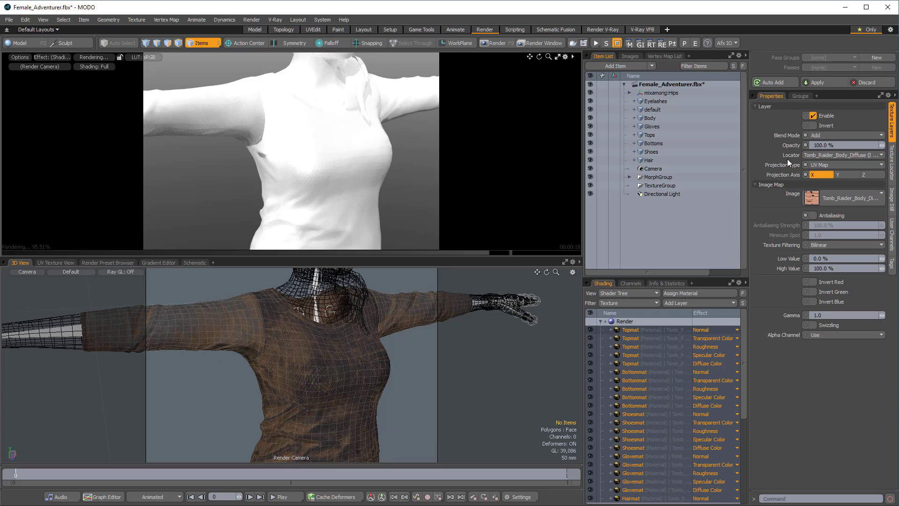
{"action": "left_click", "coordinate": [826, 136]}
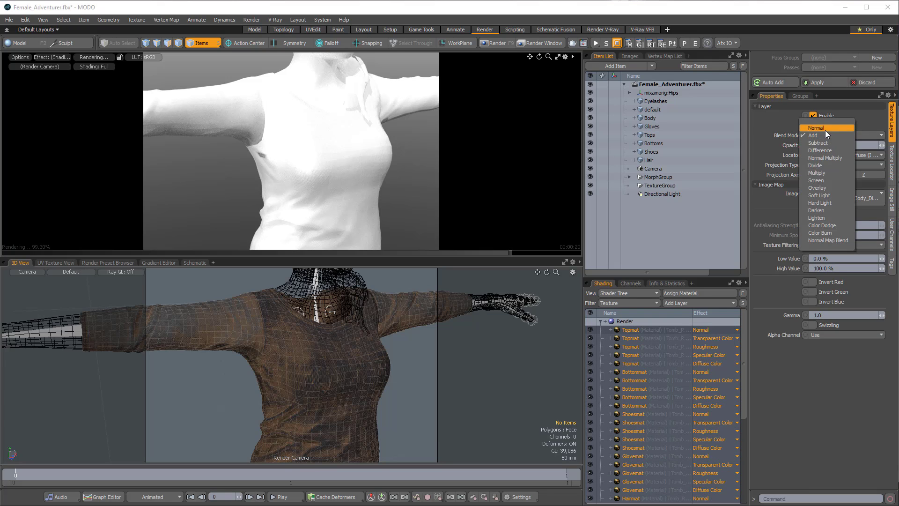
{"action": "left_click", "coordinate": [825, 128]}
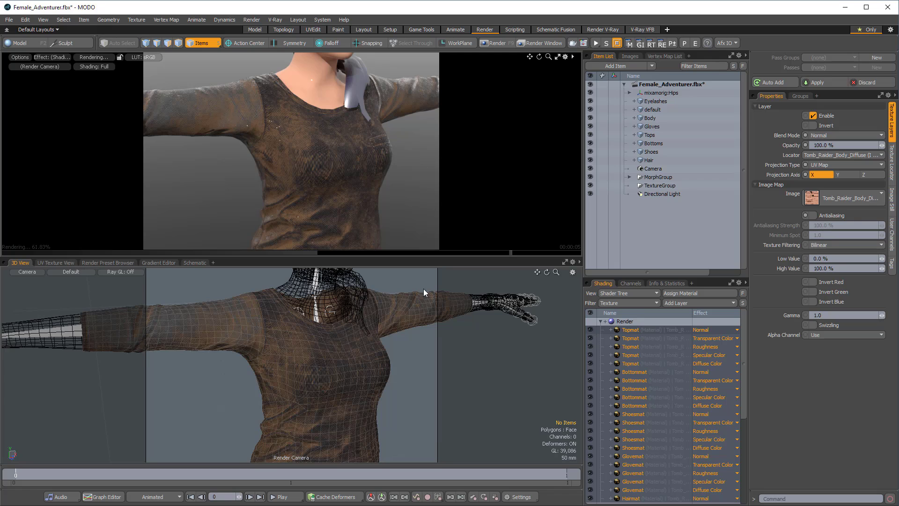
Step: Assign the BottomsDiffuseUVLayer UV map to all five Bottommat texture layers
{"action": "left_click", "coordinate": [634, 372]}
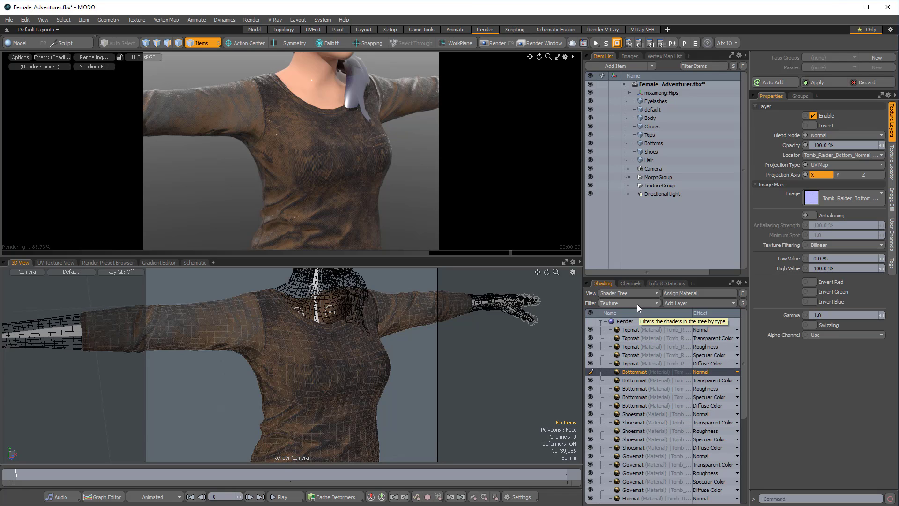
{"action": "left_click", "coordinate": [634, 404], "text": "shift"}
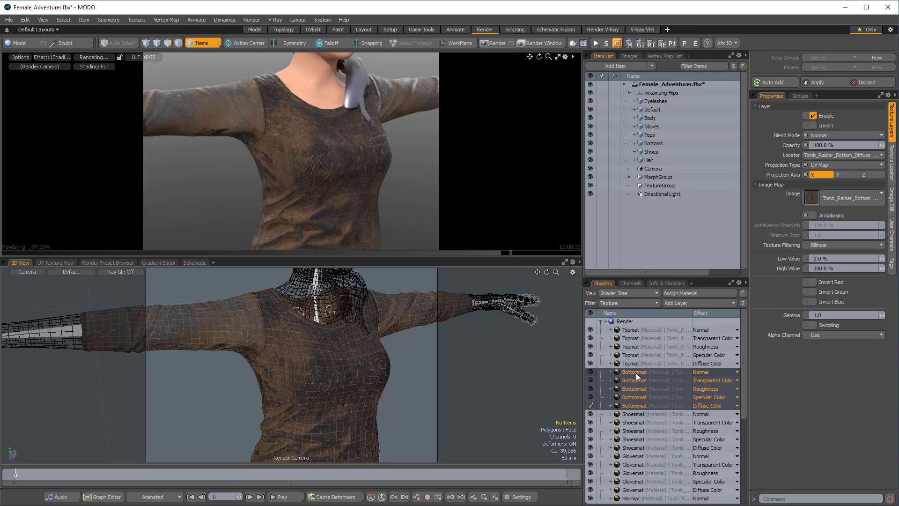
{"action": "left_click", "coordinate": [891, 161]}
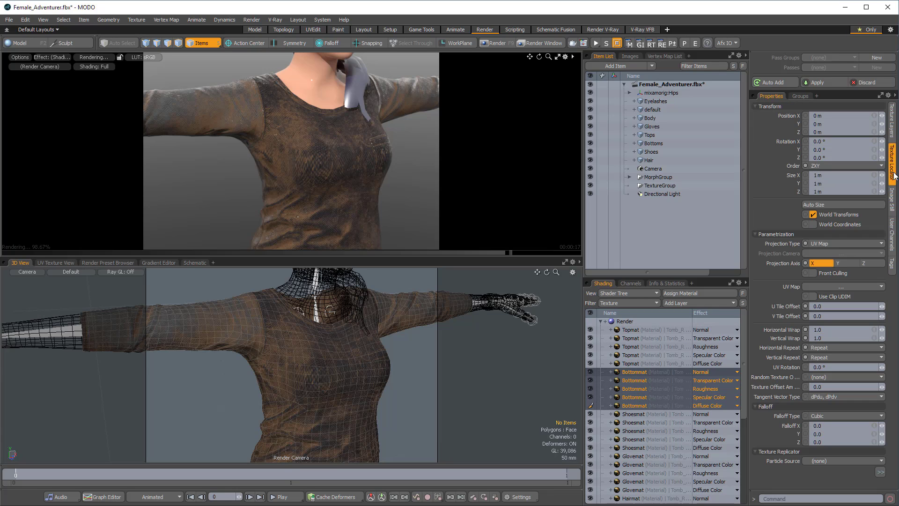
{"action": "left_click", "coordinate": [819, 287]}
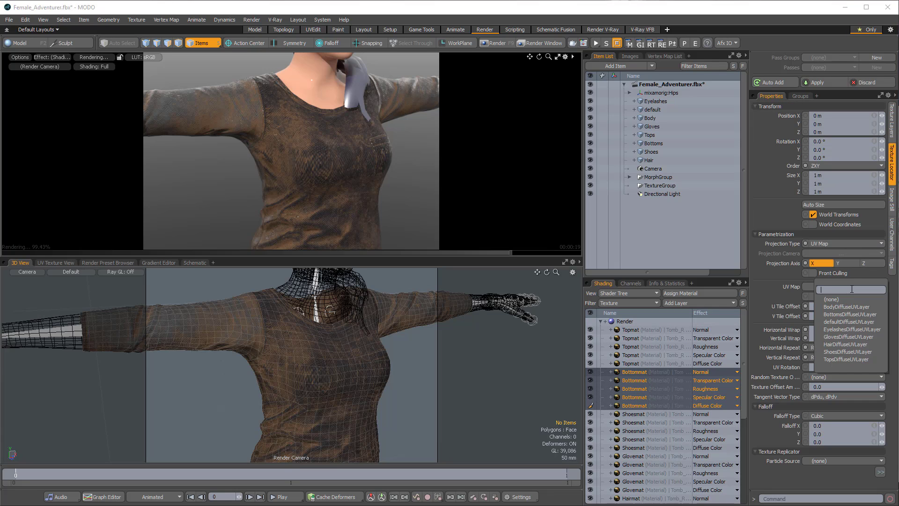
{"action": "left_click", "coordinate": [841, 313]}
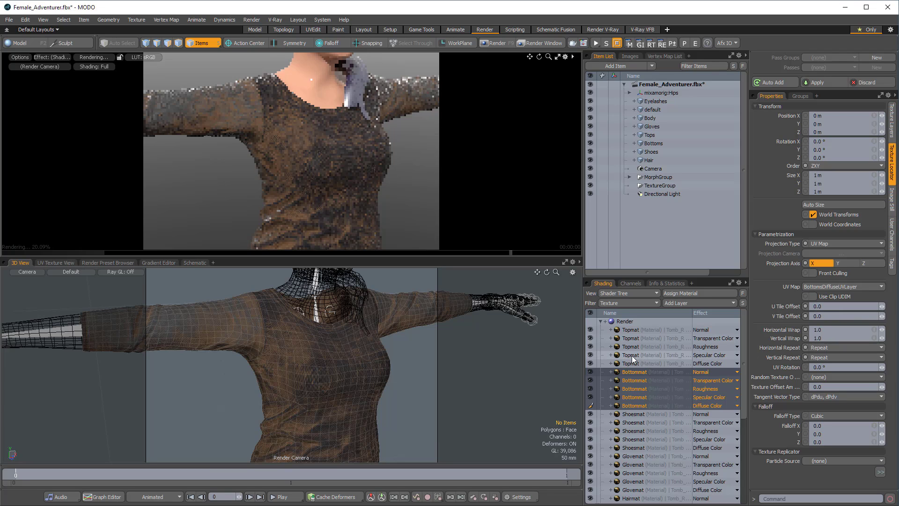
Step: Make inactive meshes display the same as active ones in the Render layout's 3D view and frame the whole character
{"action": "left_click_drag", "start_coordinate": [325, 162], "coordinate": [236, 154], "text": "alt"}
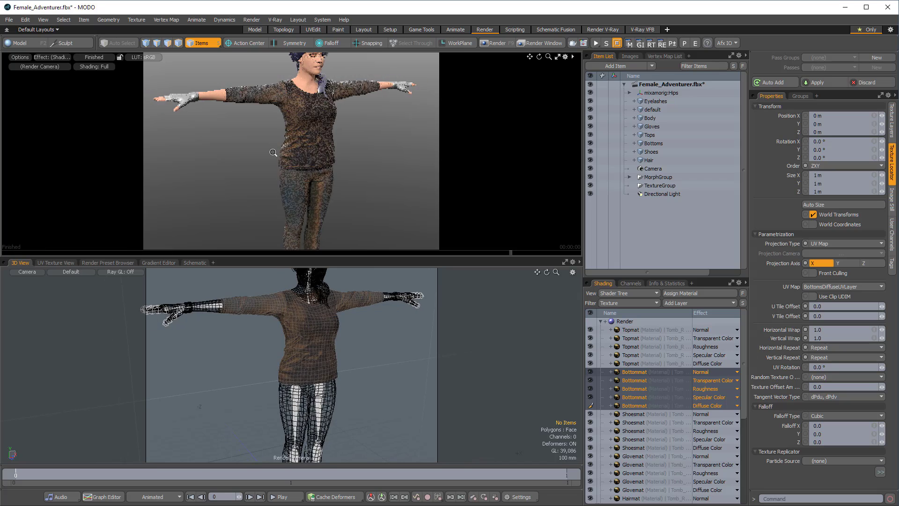
{"action": "left_click_drag", "start_coordinate": [389, 358], "coordinate": [368, 358], "text": "ctrl+alt"}
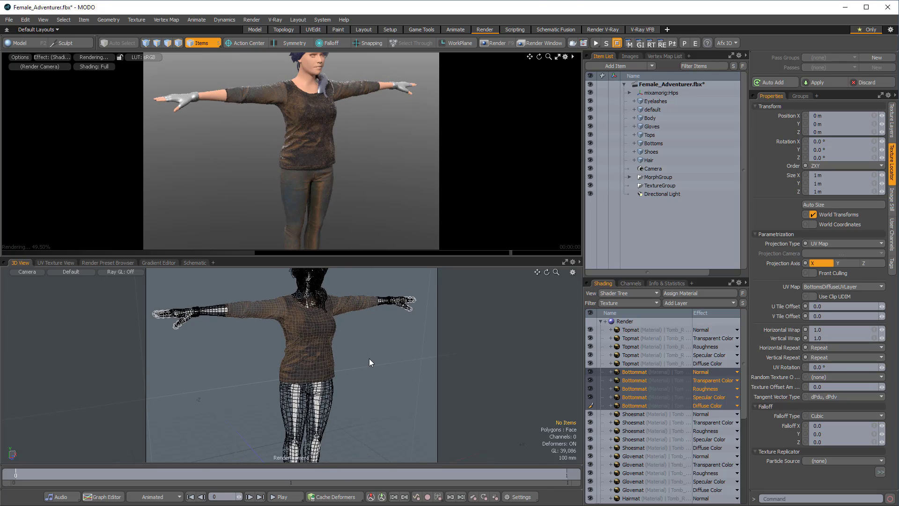
{"action": "key", "text": "o"}
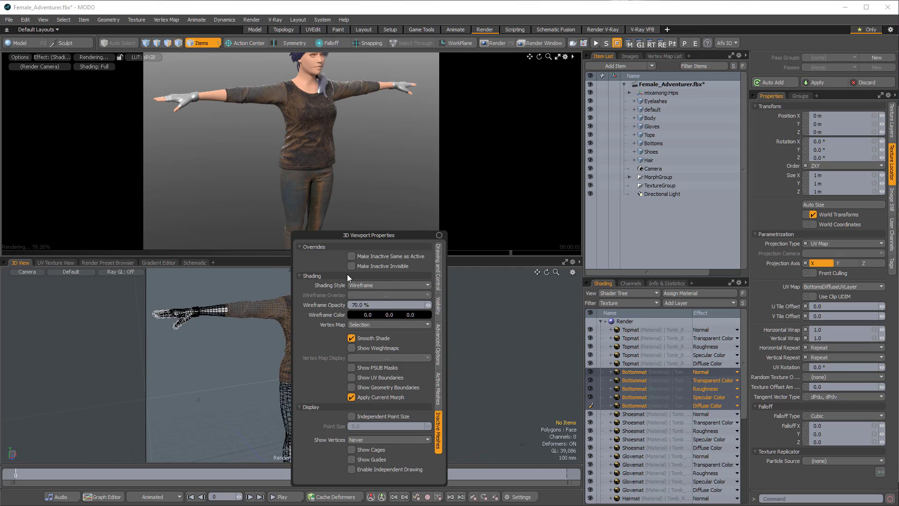
{"action": "left_click", "coordinate": [351, 256]}
{"action": "left_click_drag", "start_coordinate": [471, 347], "coordinate": [420, 381], "text": "alt+shift"}
Step: Assign the ShoesDiffuseUVLayer UV map to all five Shoesmat texture layers
{"action": "left_click", "coordinate": [633, 414]}
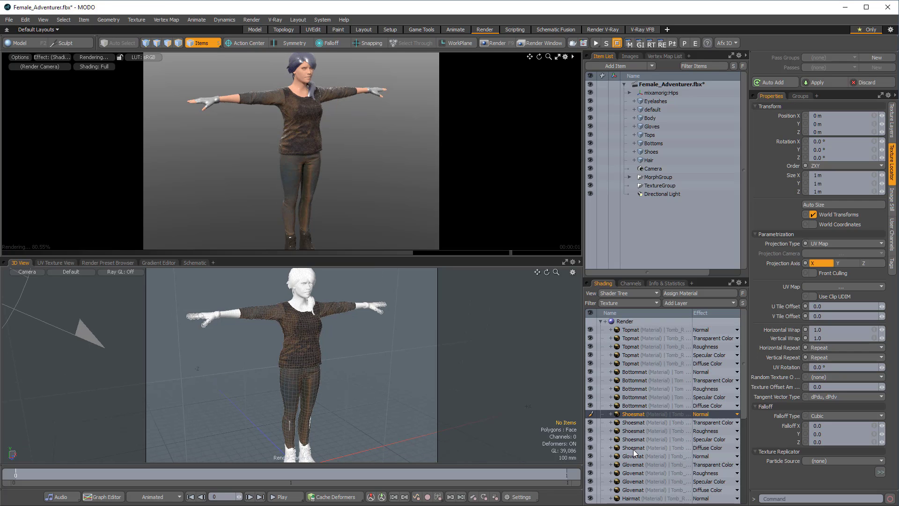
{"action": "left_click", "coordinate": [634, 446], "text": "shift"}
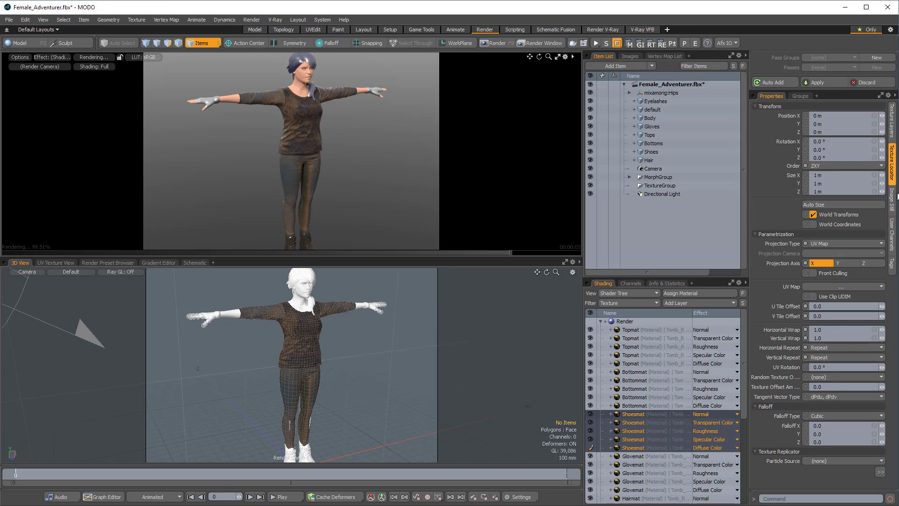
{"action": "left_click", "coordinate": [837, 286]}
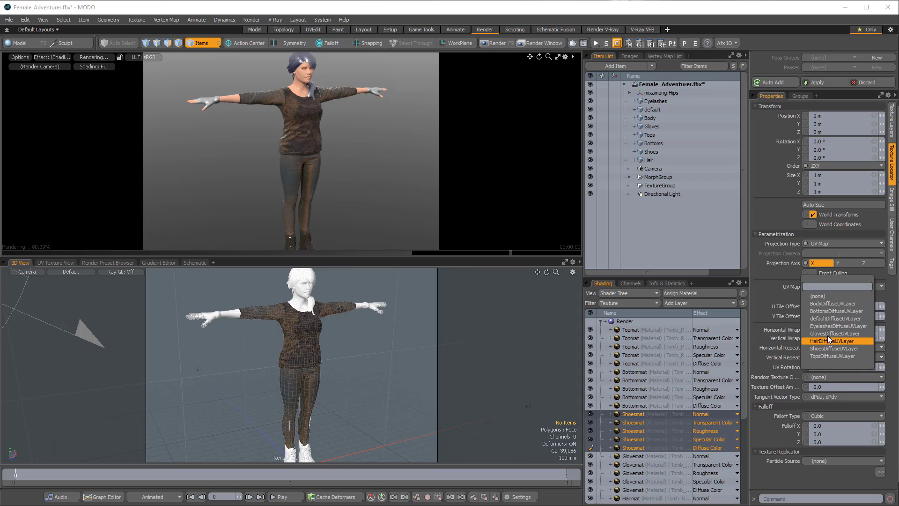
{"action": "left_click", "coordinate": [828, 349]}
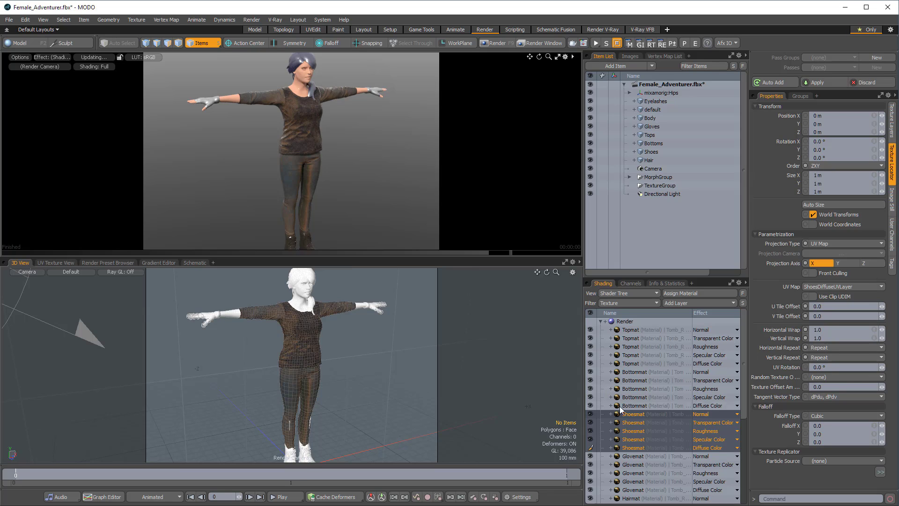
Step: Assign the GlovesDiffuseUVLayer UV map to all five Glovemat texture layers
{"action": "left_click", "coordinate": [632, 456]}
{"action": "left_click", "coordinate": [632, 490], "text": "shift"}
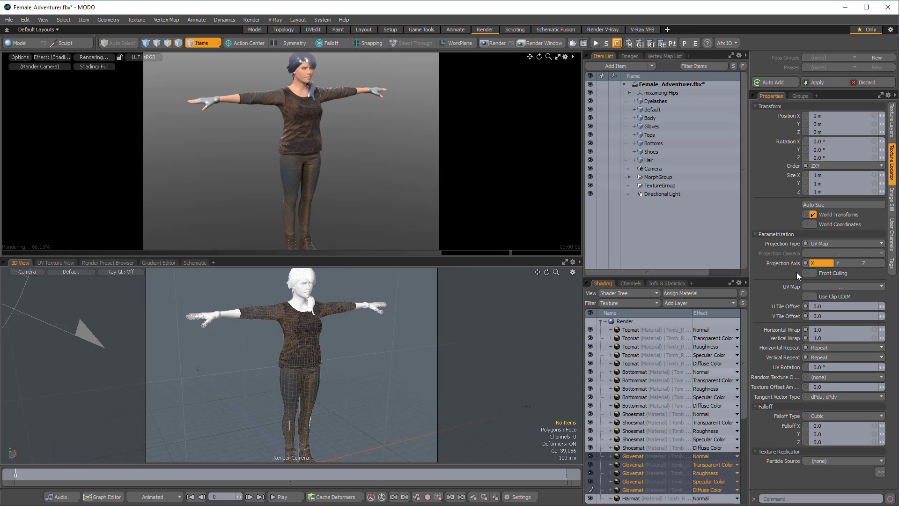
{"action": "left_click", "coordinate": [839, 286]}
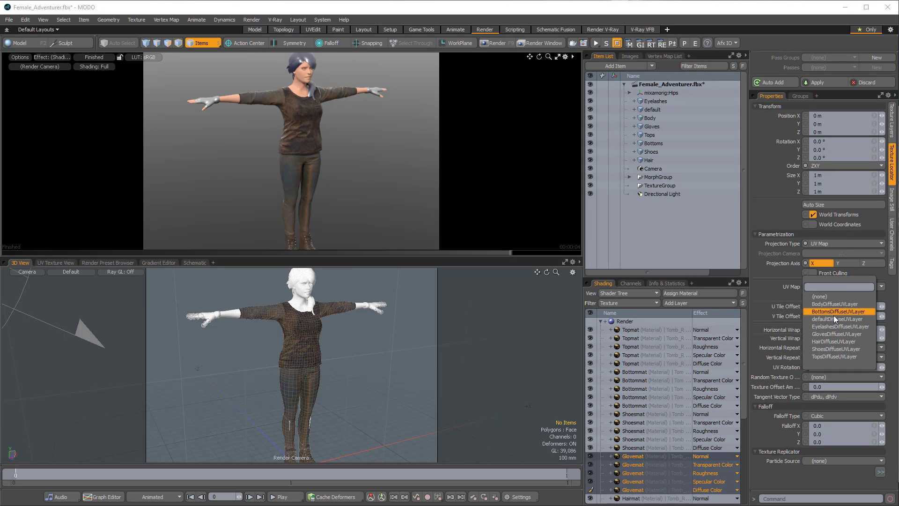
{"action": "left_click", "coordinate": [835, 333]}
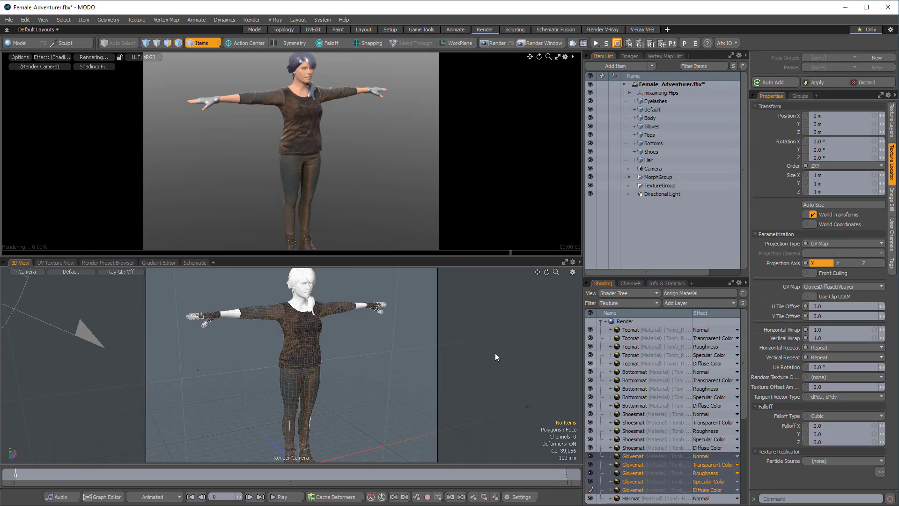
Step: Assign the HairDiffuseUVLayer UV map to all five Hairmat texture layers
{"action": "scroll", "coordinate": [665, 423], "scroll_direction": "down", "scroll_amount": 4}
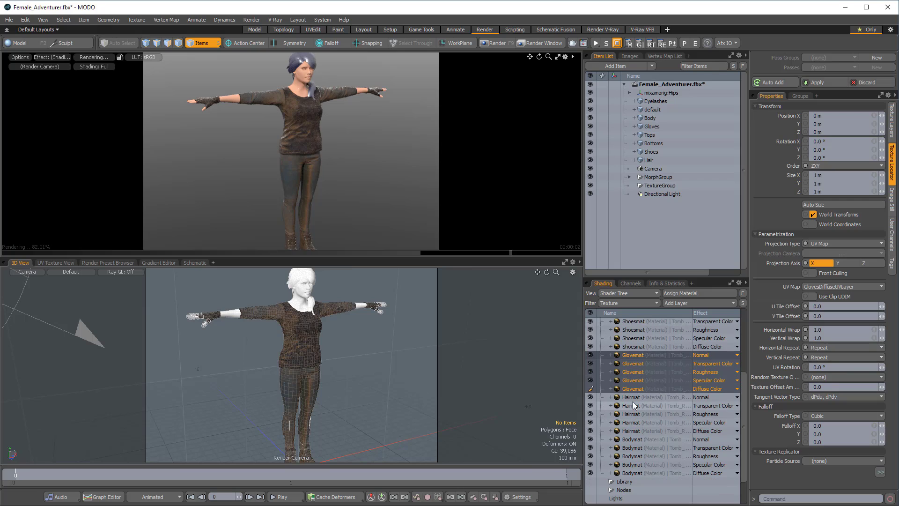
{"action": "left_click", "coordinate": [633, 397]}
{"action": "left_click", "coordinate": [635, 428], "text": "shift"}
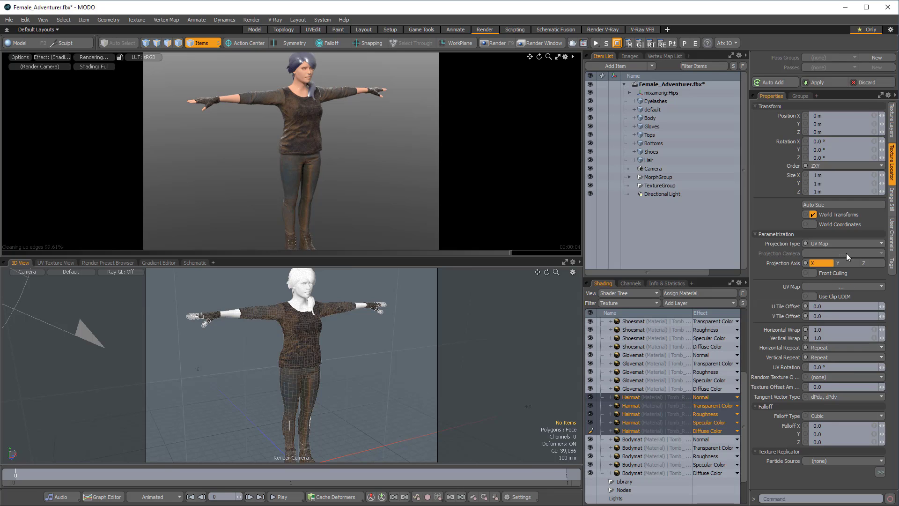
{"action": "left_click", "coordinate": [847, 287]}
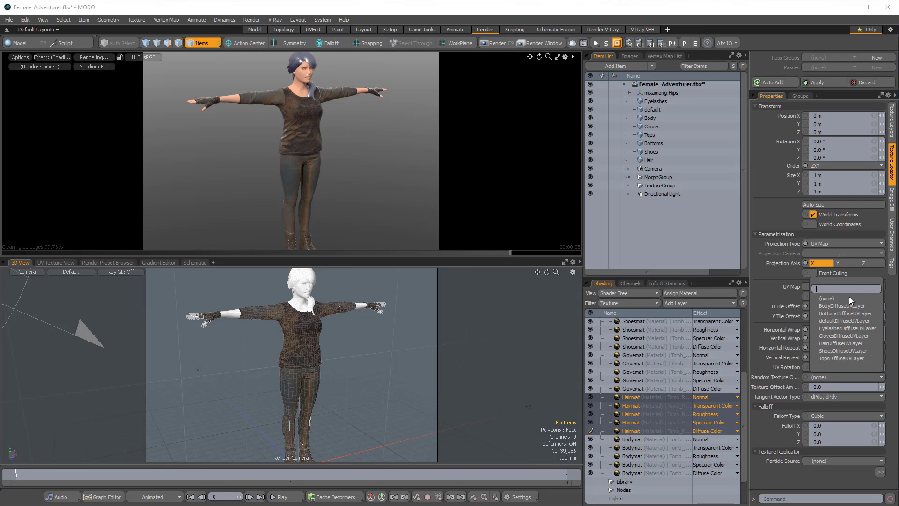
{"action": "left_click", "coordinate": [841, 343]}
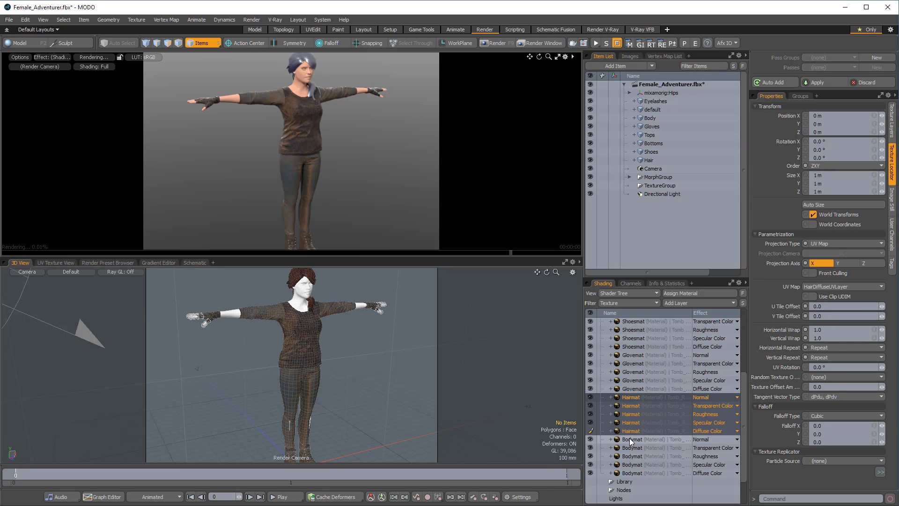
Step: Assign the BodyDiffuseUVLayer UV map to all five Bodymat texture layers
{"action": "left_click", "coordinate": [632, 439]}
{"action": "left_click", "coordinate": [636, 473], "text": "shift"}
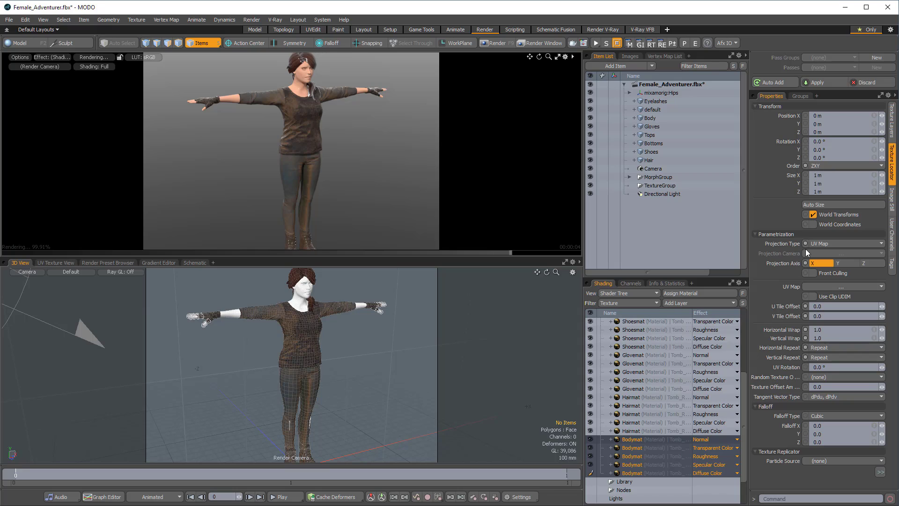
{"action": "left_click", "coordinate": [846, 286]}
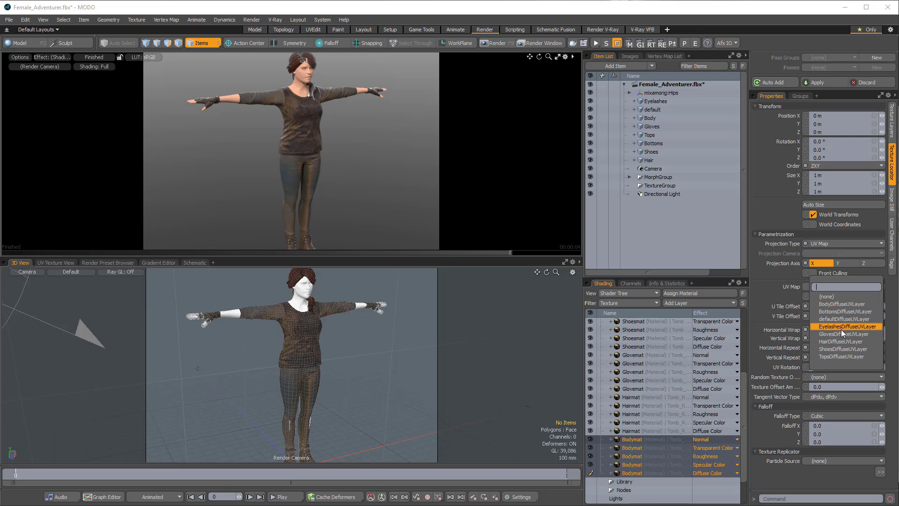
{"action": "left_click", "coordinate": [842, 304]}
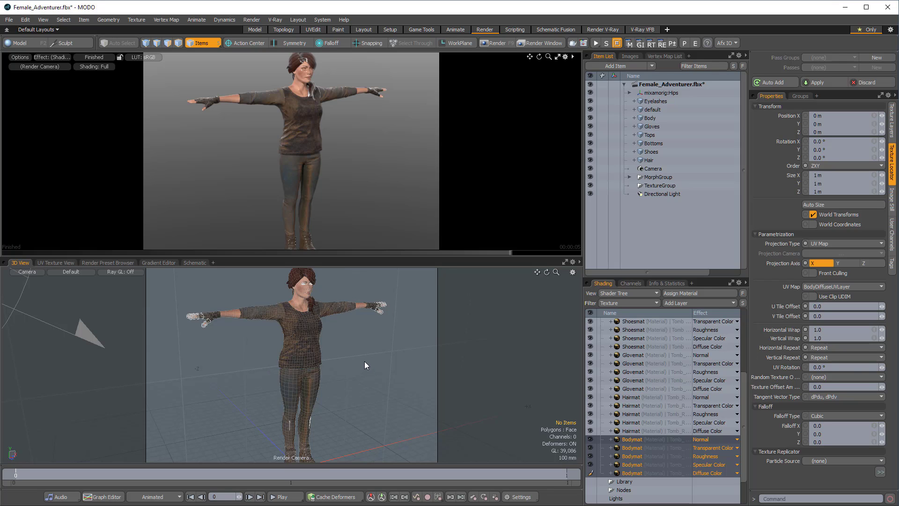
Step: Remove the texture filter from the shader tree and show the settings of Topmat's base material
{"action": "scroll", "coordinate": [364, 360], "scroll_direction": "up", "scroll_amount": 3}
{"action": "scroll", "coordinate": [372, 361], "scroll_direction": "up", "scroll_amount": 5}
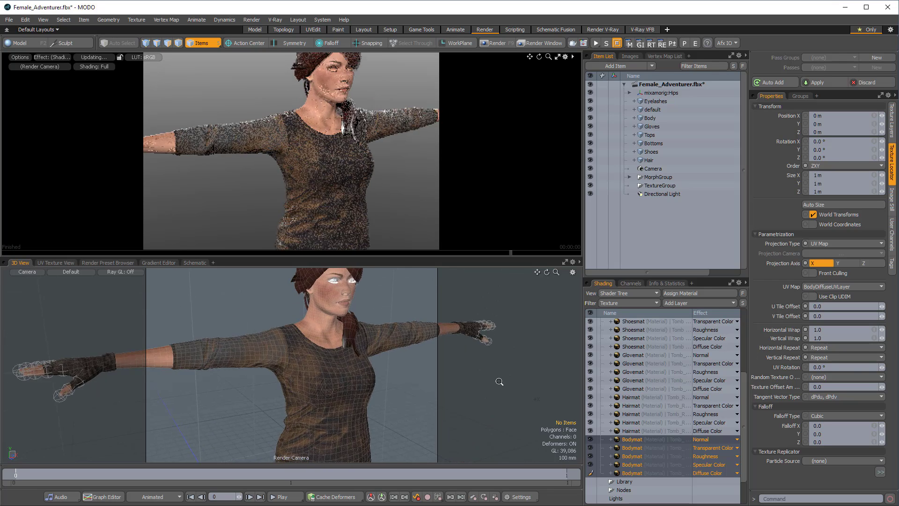
{"action": "scroll", "coordinate": [415, 371], "scroll_direction": "down", "scroll_amount": 2}
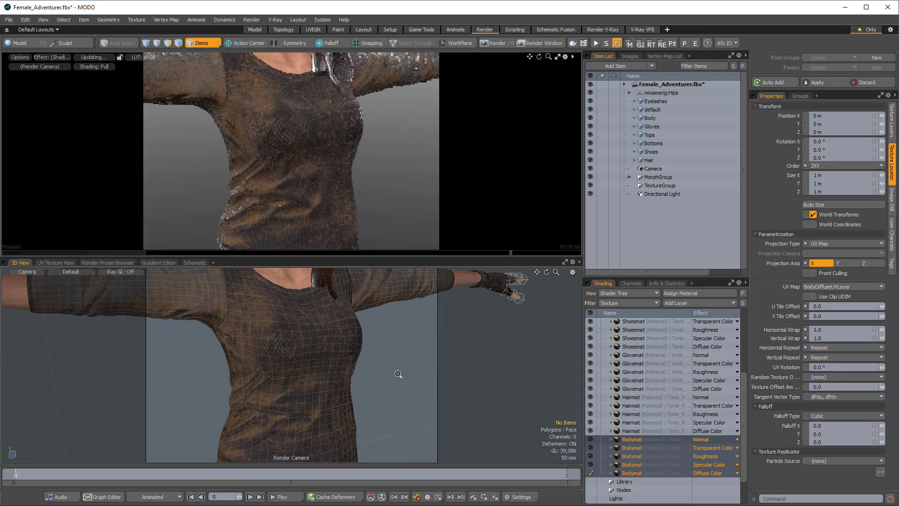
{"action": "scroll", "coordinate": [632, 391], "scroll_direction": "up", "scroll_amount": 4}
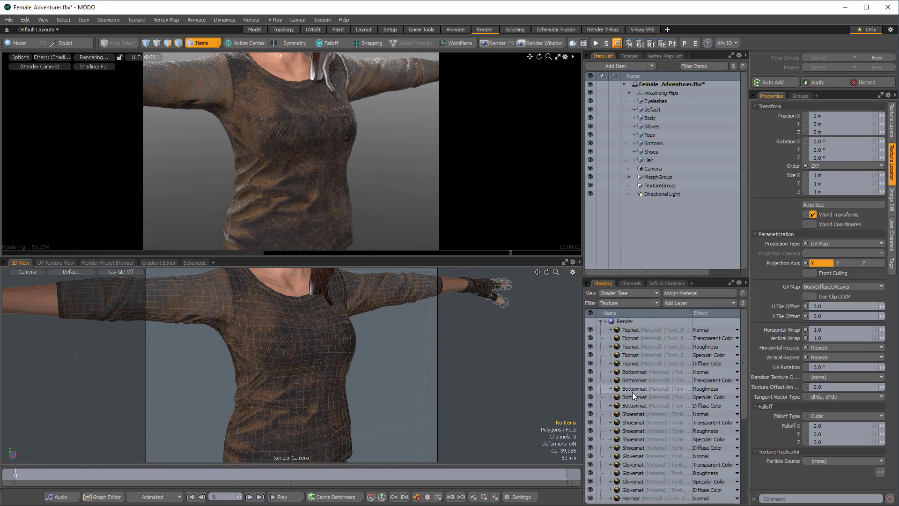
{"action": "left_click", "coordinate": [631, 302]}
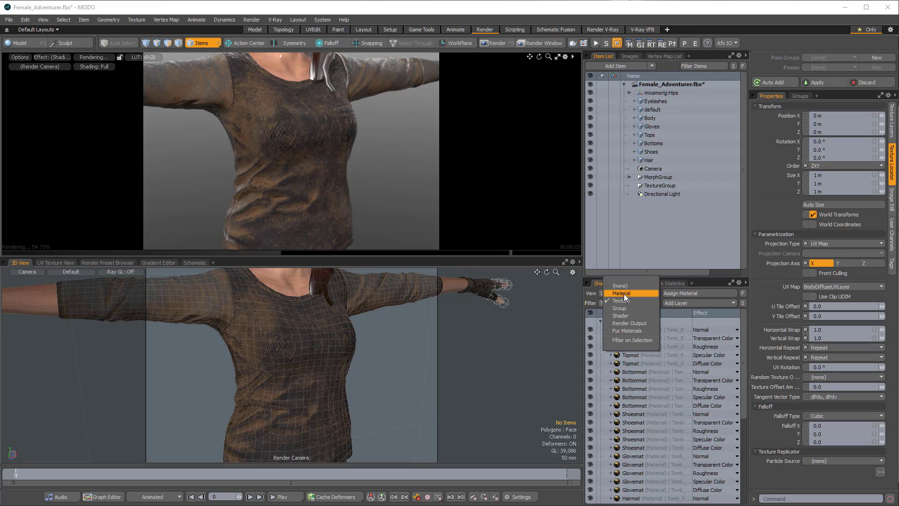
{"action": "left_click", "coordinate": [625, 287]}
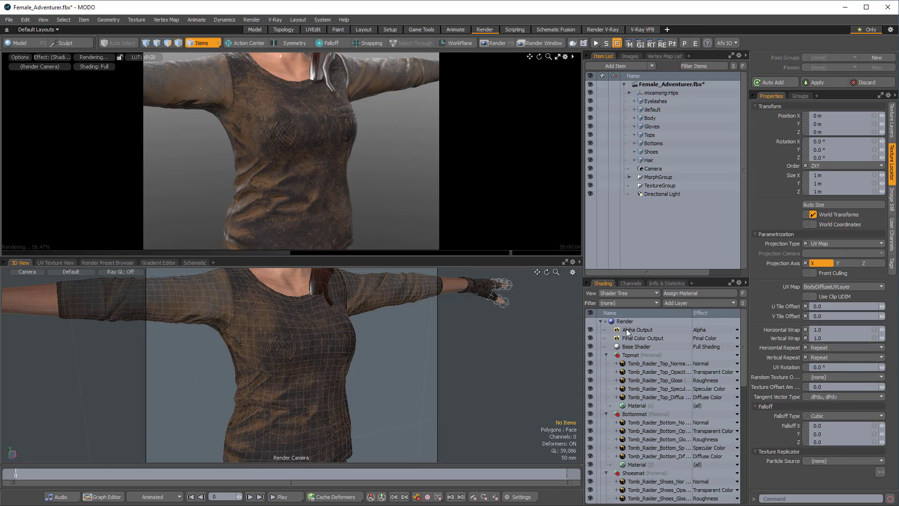
{"action": "left_click", "coordinate": [635, 404]}
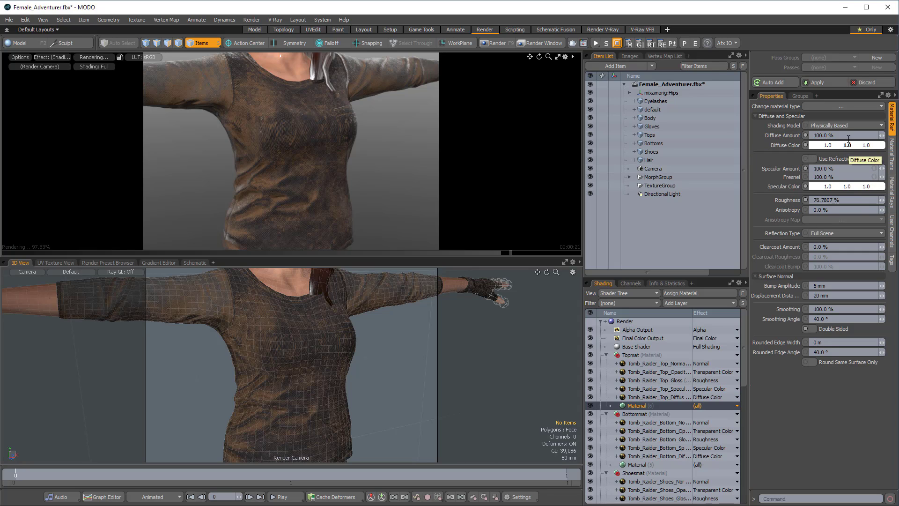
Step: Filter the shader tree to materials only and select all six base materials from Topmat through Bodymat
{"action": "left_click", "coordinate": [891, 155]}
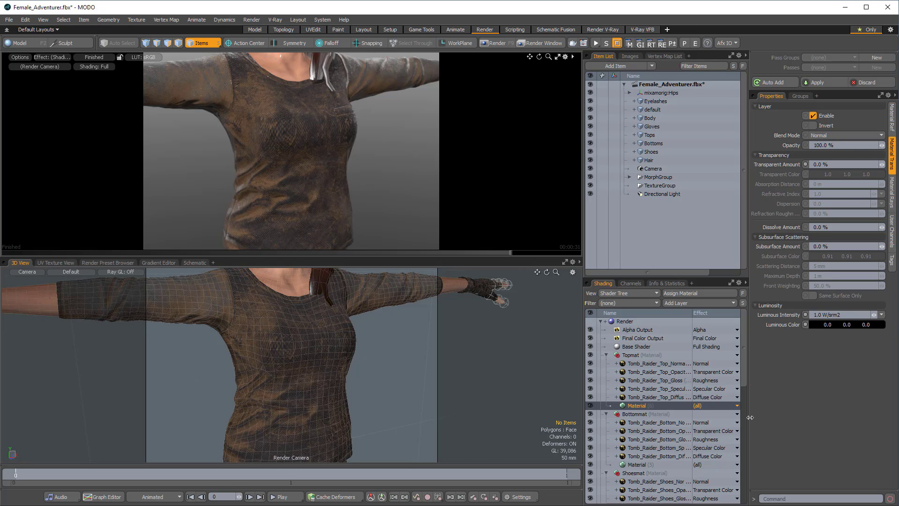
{"action": "left_click", "coordinate": [654, 461]}
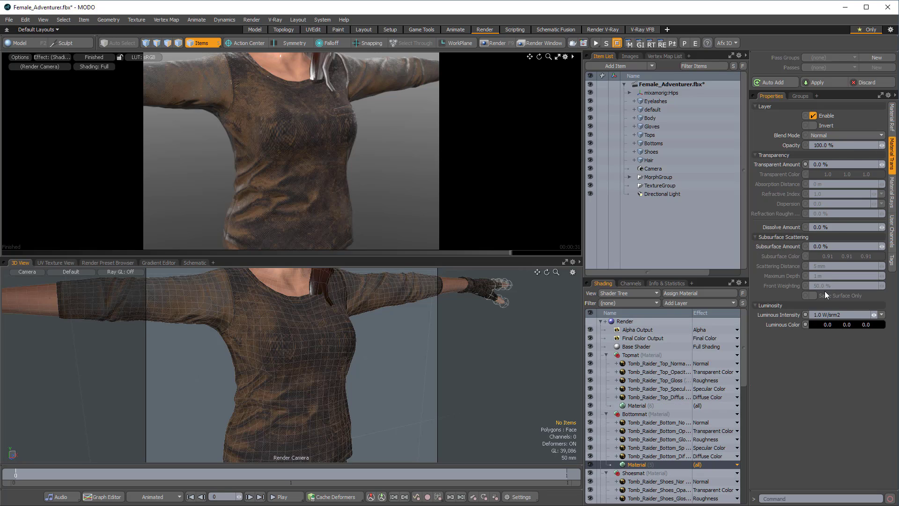
{"action": "left_click", "coordinate": [892, 118]}
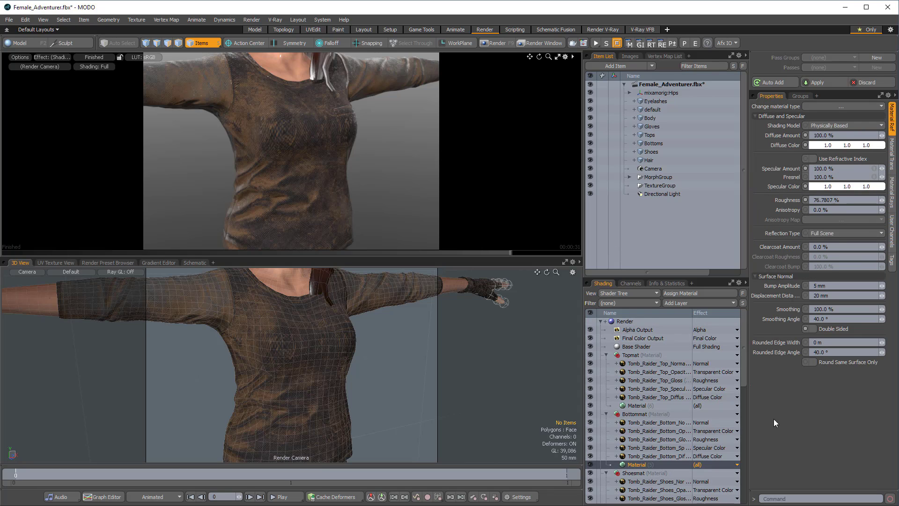
{"action": "left_click", "coordinate": [630, 302]}
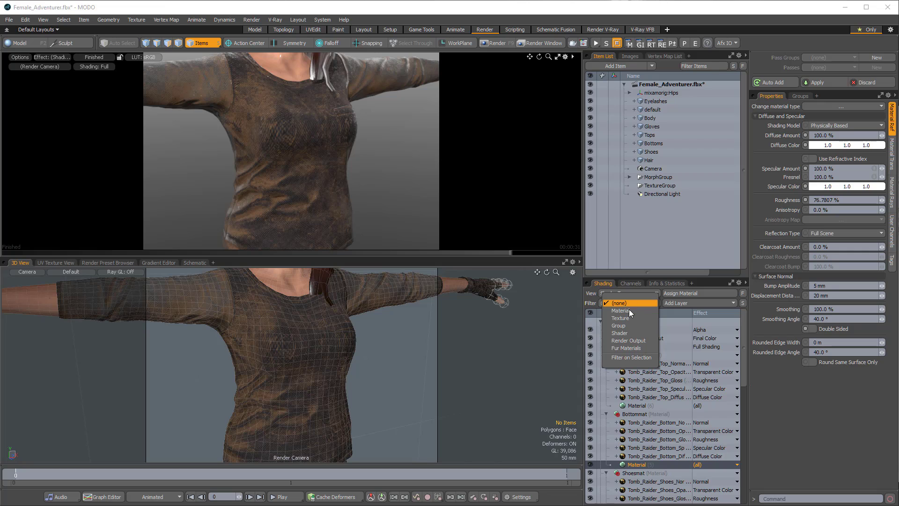
{"action": "left_click", "coordinate": [629, 309]}
{"action": "left_click", "coordinate": [634, 329]}
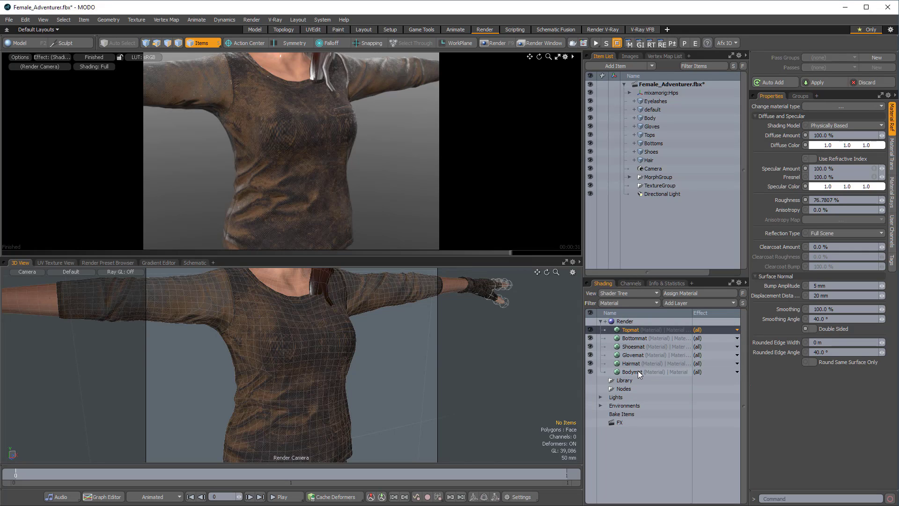
{"action": "left_click", "coordinate": [638, 371], "text": "shift"}
Step: Set the selected materials' diffuse amount to 80%, specular amount to 4% and roughness to 40%
{"action": "left_click", "coordinate": [848, 135]}
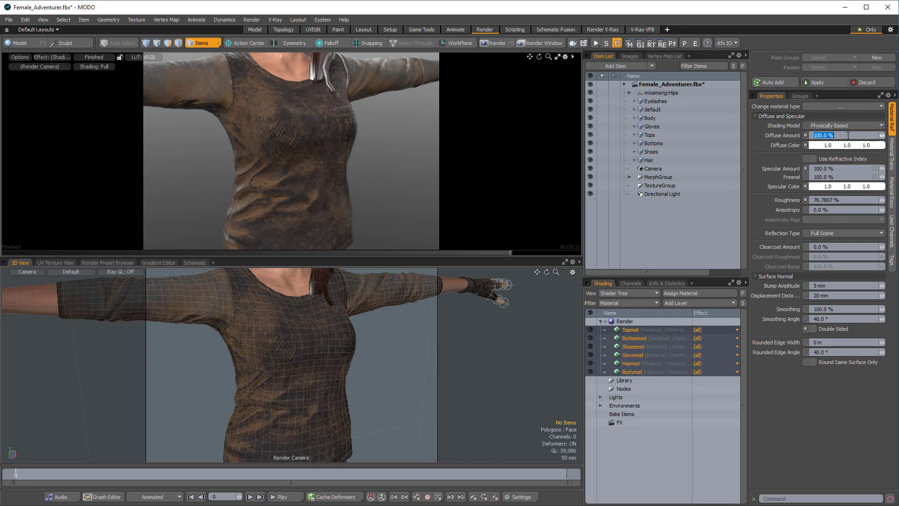
{"action": "type", "text": "80"}
{"action": "key", "text": "Tab"}
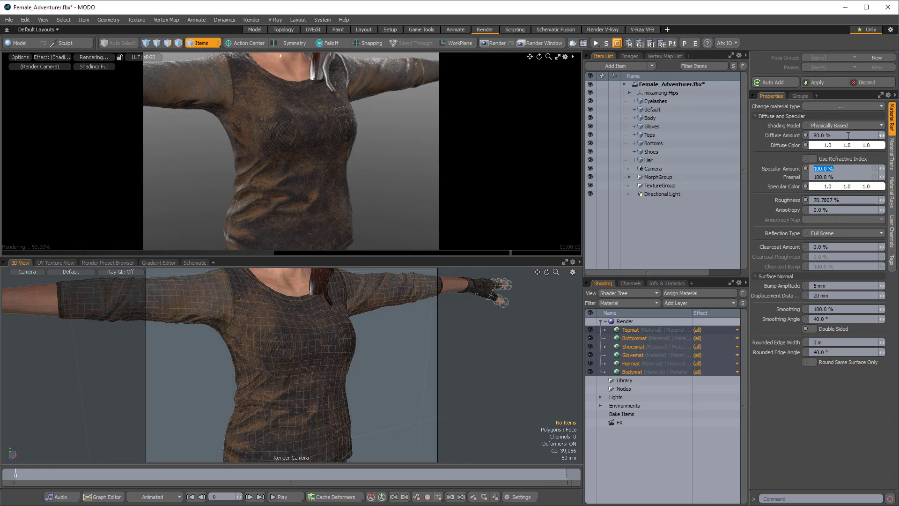
{"action": "type", "text": "4"}
{"action": "key", "text": "Tab"}
{"action": "key", "text": "Tab"}
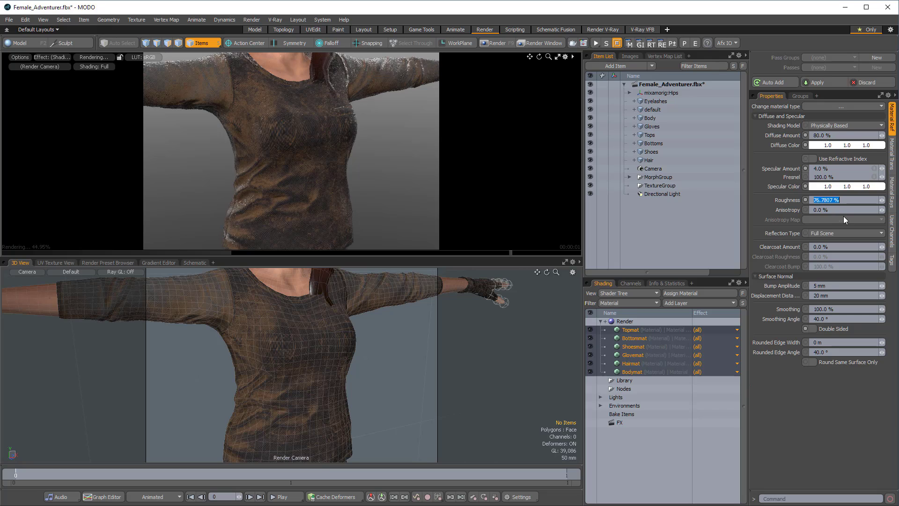
{"action": "type", "text": "40"}
{"action": "key", "text": "Tab"}
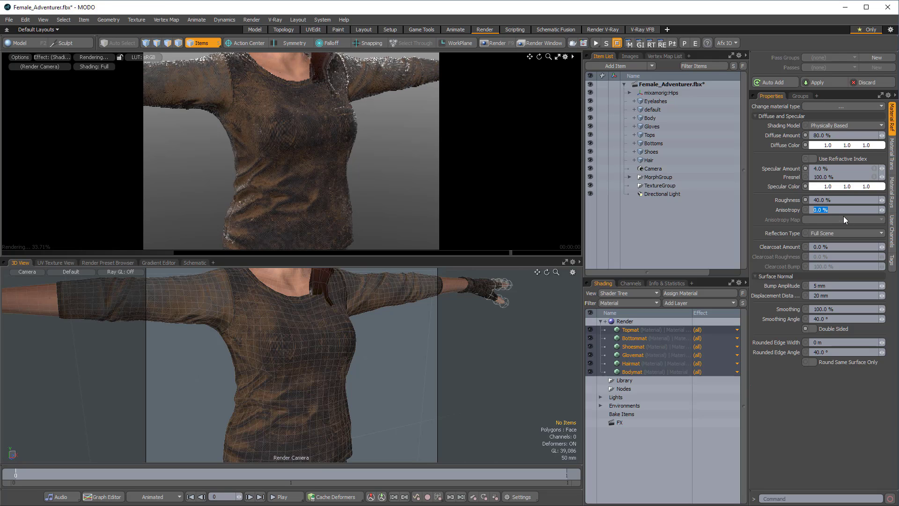
Step: Set the luminous intensity of all six materials to 0 W/srm2 and remove the material filter from the shader tree
{"action": "left_click", "coordinate": [893, 162]}
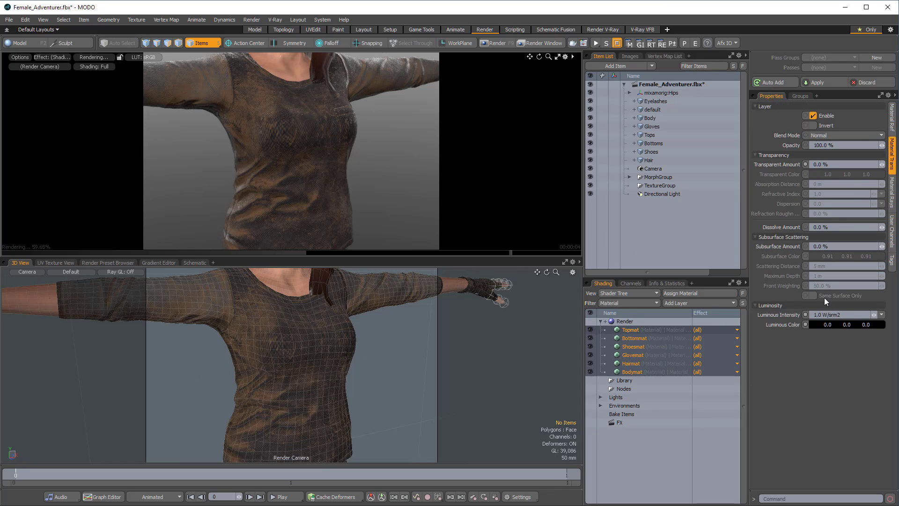
{"action": "left_click", "coordinate": [838, 315]}
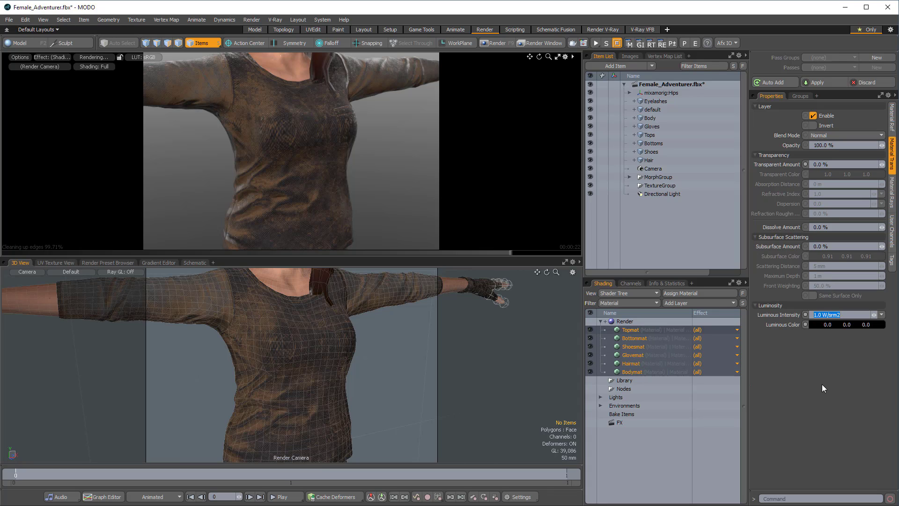
{"action": "type", "text": "0"}
{"action": "key", "text": "Return"}
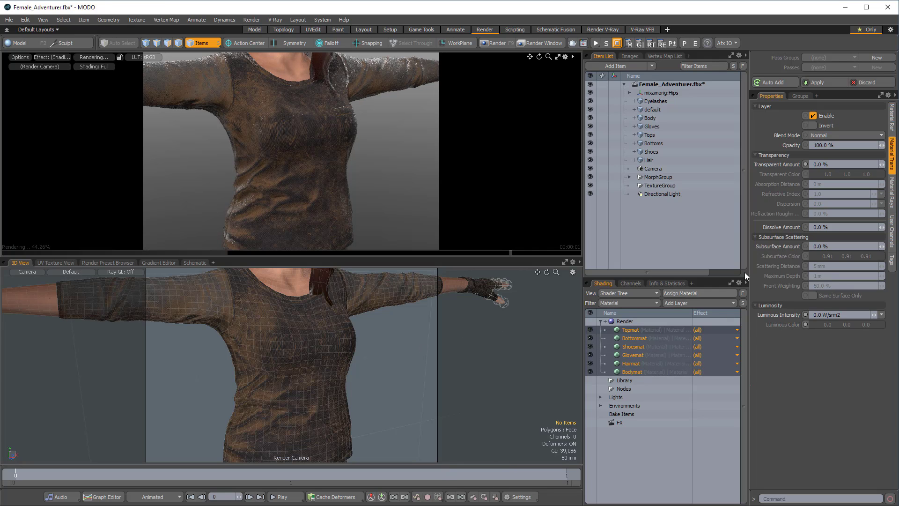
{"action": "left_click", "coordinate": [621, 303]}
{"action": "left_click", "coordinate": [610, 296]}
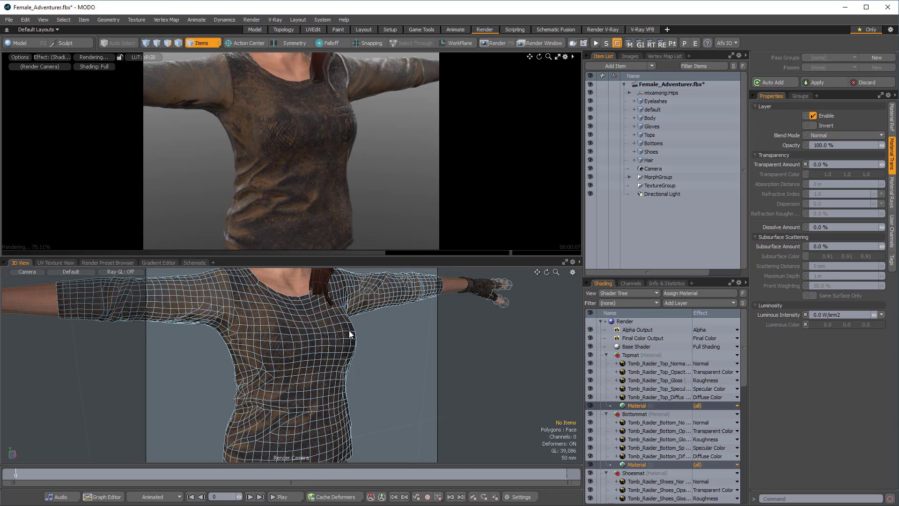
Step: Examine the Tomb_Raider_Top_Specular texture image close up in the image viewer, then close it
{"action": "left_click", "coordinate": [673, 397]}
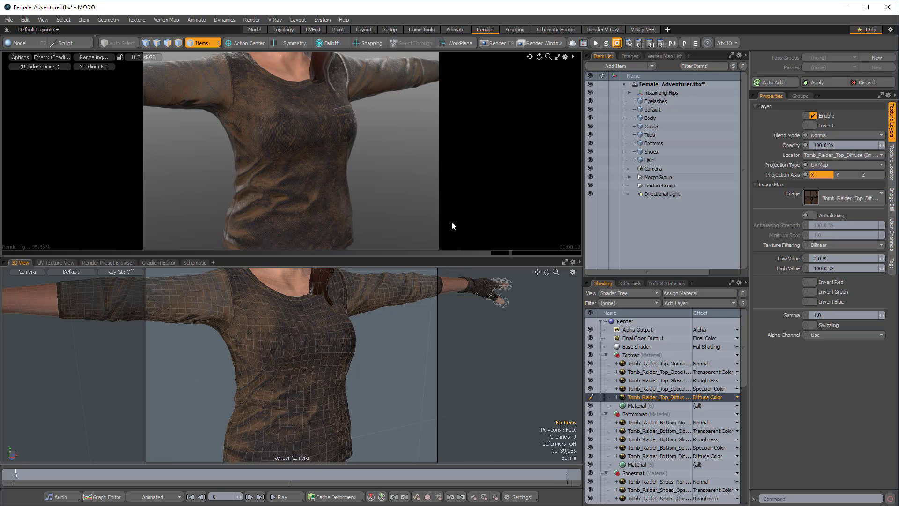
{"action": "left_click", "coordinate": [651, 386]}
{"action": "double_click", "coordinate": [650, 385]}
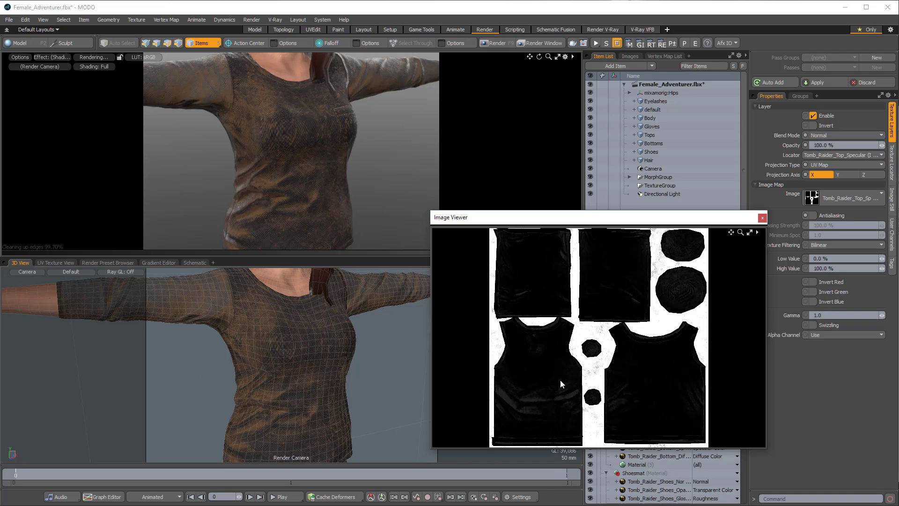
{"action": "scroll", "coordinate": [602, 377], "scroll_direction": "up", "scroll_amount": 3}
{"action": "scroll", "coordinate": [602, 378], "scroll_direction": "up", "scroll_amount": 5}
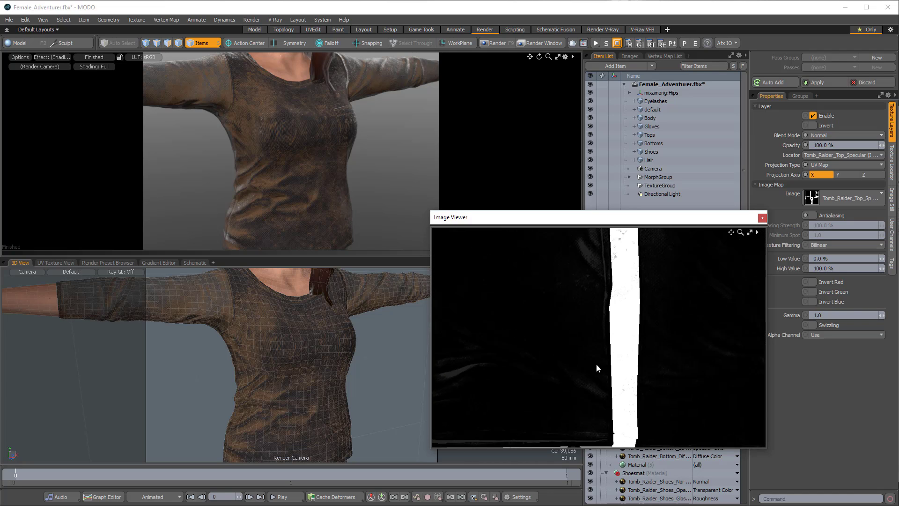
{"action": "left_click_drag", "start_coordinate": [754, 351], "coordinate": [501, 330]}
{"action": "left_click_drag", "start_coordinate": [749, 414], "coordinate": [617, 249]}
{"action": "left_click_drag", "start_coordinate": [494, 440], "coordinate": [749, 262]}
{"action": "left_click_drag", "start_coordinate": [526, 307], "coordinate": [594, 260]}
{"action": "left_click_drag", "start_coordinate": [440, 307], "coordinate": [445, 330]}
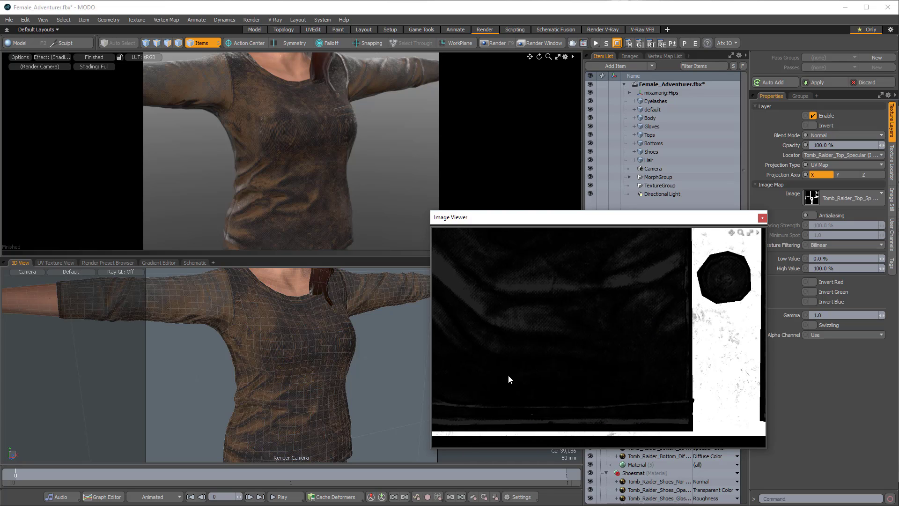
{"action": "left_click_drag", "start_coordinate": [631, 318], "coordinate": [617, 271]}
{"action": "left_click_drag", "start_coordinate": [687, 350], "coordinate": [569, 382], "text": "ctrl+alt"}
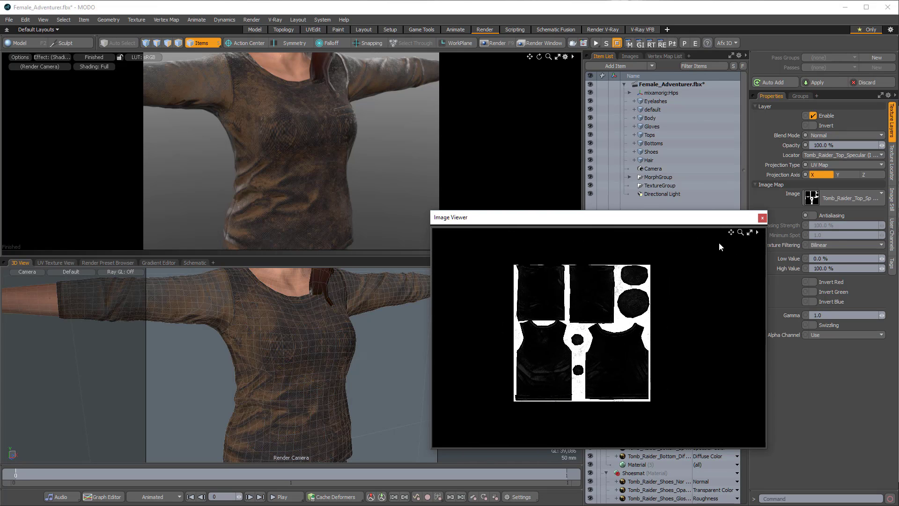
{"action": "left_click", "coordinate": [762, 217]}
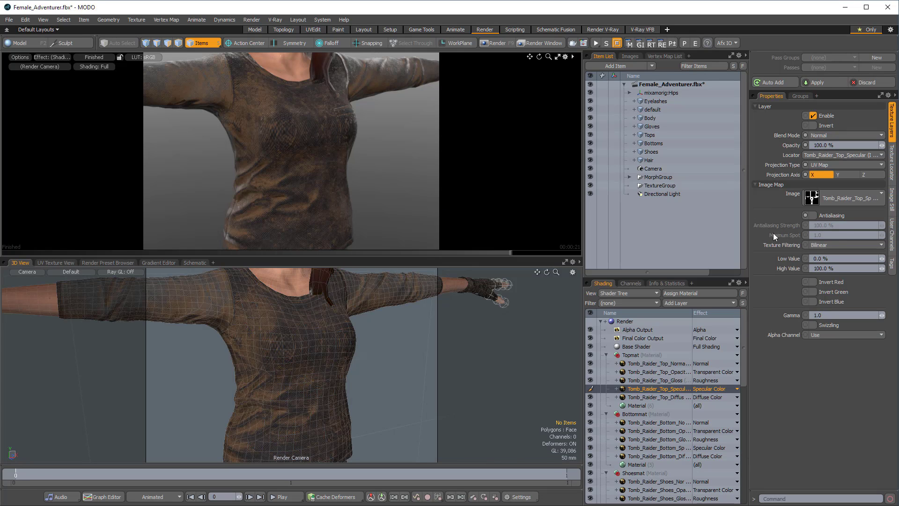
Step: Change the effect of the Tomb_Raider_Top_Specular layer to Specular Amount
{"action": "left_click", "coordinate": [733, 389]}
{"action": "mouse_move", "coordinate": [731, 410]}
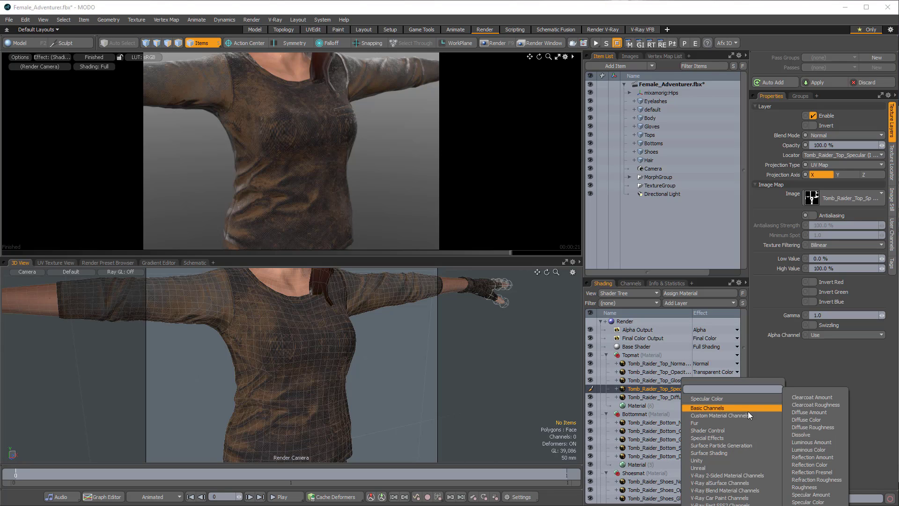
{"action": "left_click", "coordinate": [824, 494]}
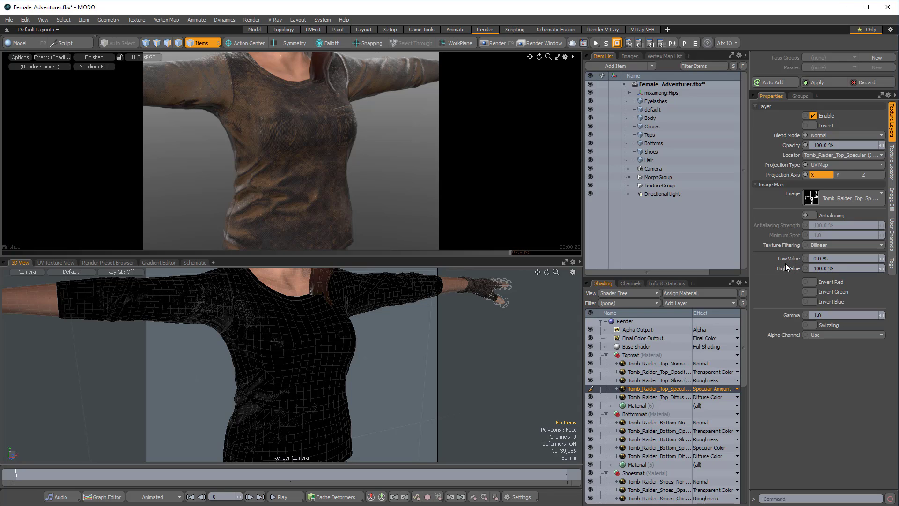
Step: Try a high value of 5% on the Top specular layer and restore it to 100%
{"action": "left_click", "coordinate": [839, 259]}
{"action": "double_click", "coordinate": [839, 258]}
{"action": "type", "text": "5"}
{"action": "key", "text": "Tab"}
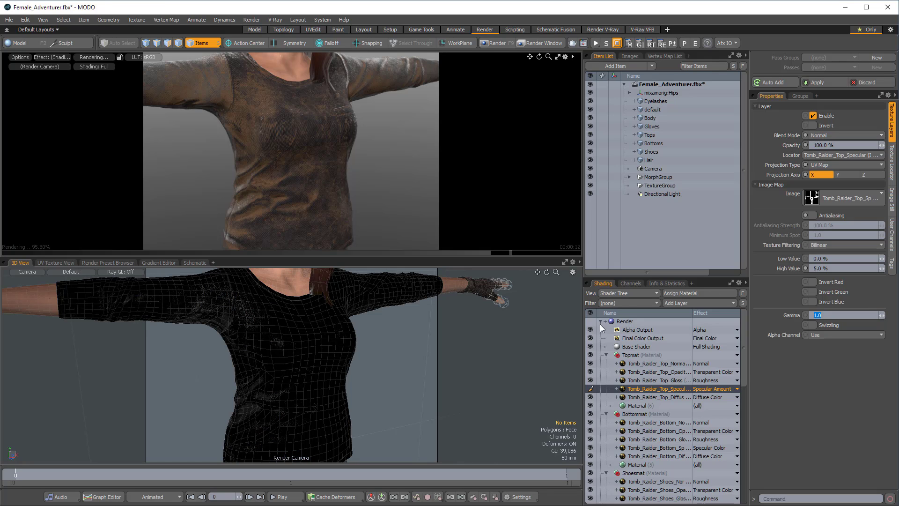
{"action": "left_click", "coordinate": [839, 268]}
{"action": "type", "text": "100"}
{"action": "key", "text": "Tab"}
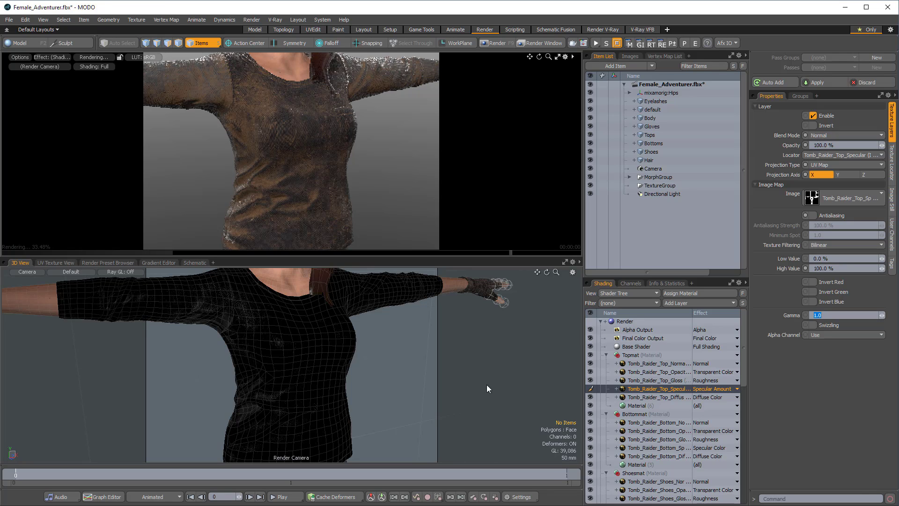
Step: Set the Top specular layer's blend mode to Multiply and show the settings of Topmat's base material
{"action": "left_click", "coordinate": [832, 136]}
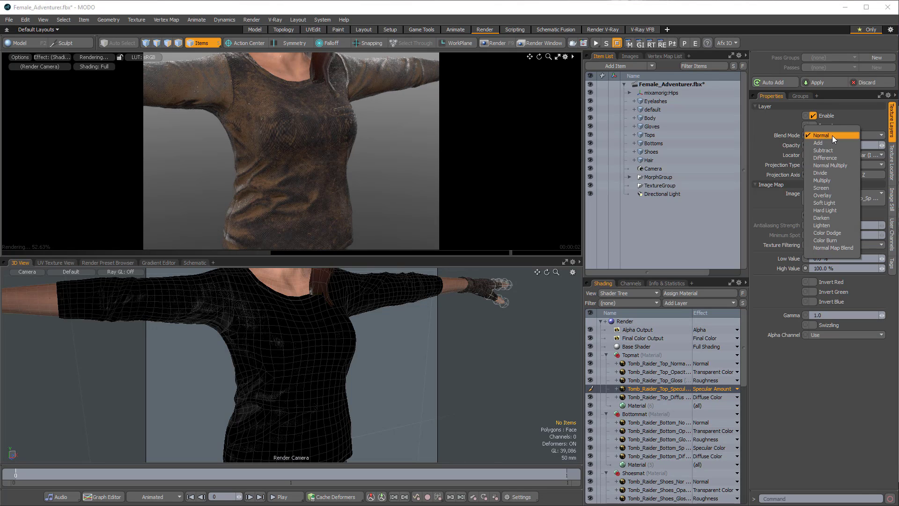
{"action": "left_click", "coordinate": [828, 181]}
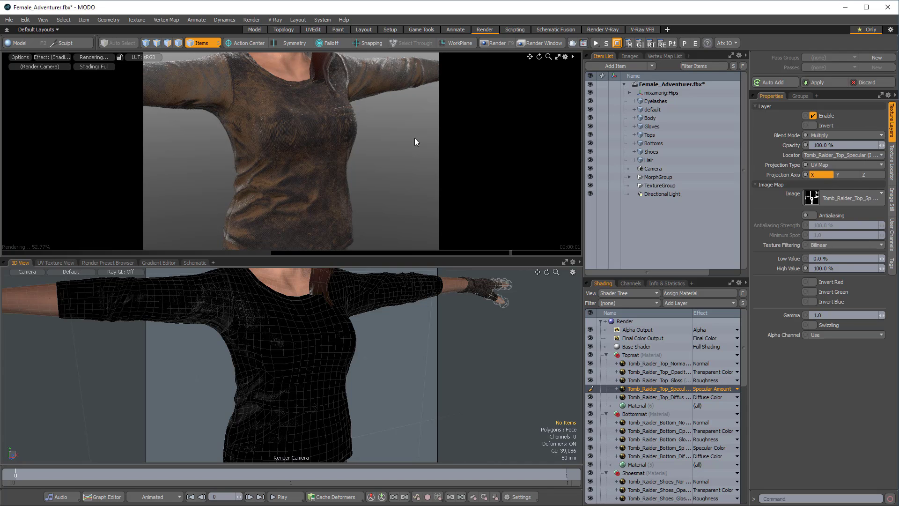
{"action": "left_click", "coordinate": [635, 405]}
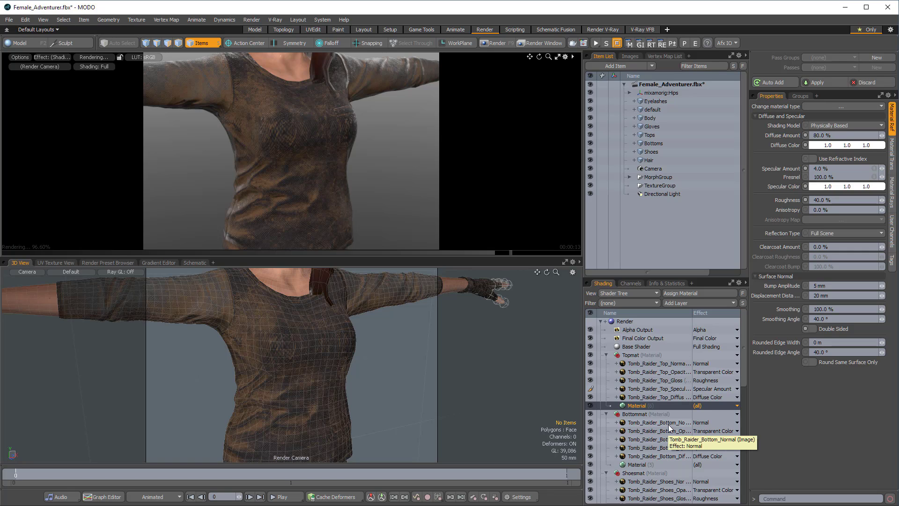
Step: Select the Tomb_Raider_Top_Gloss layer and inspect its image in the image viewer
{"action": "left_click", "coordinate": [653, 380]}
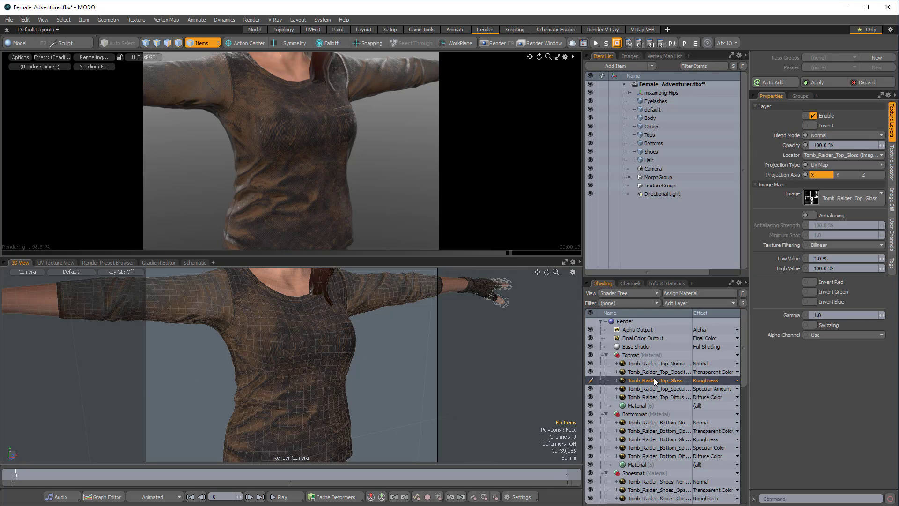
{"action": "left_click", "coordinate": [811, 197]}
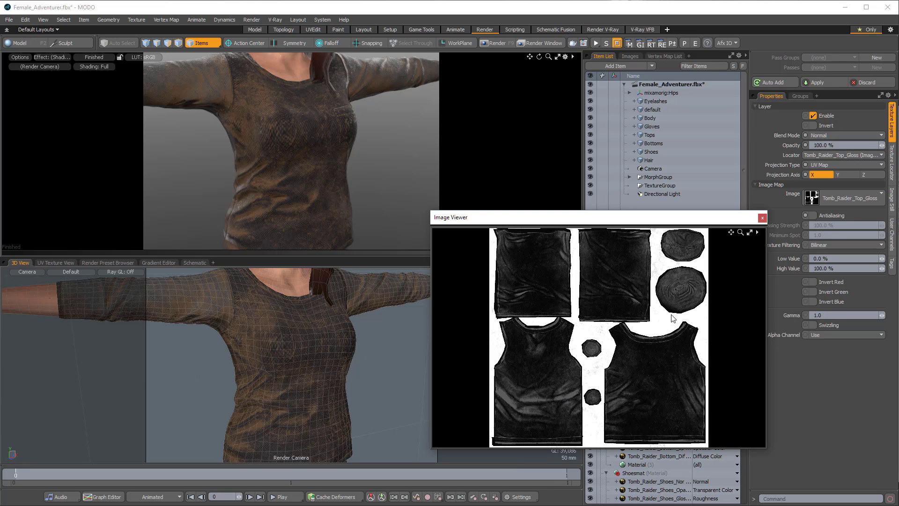
{"action": "left_click", "coordinate": [761, 218]}
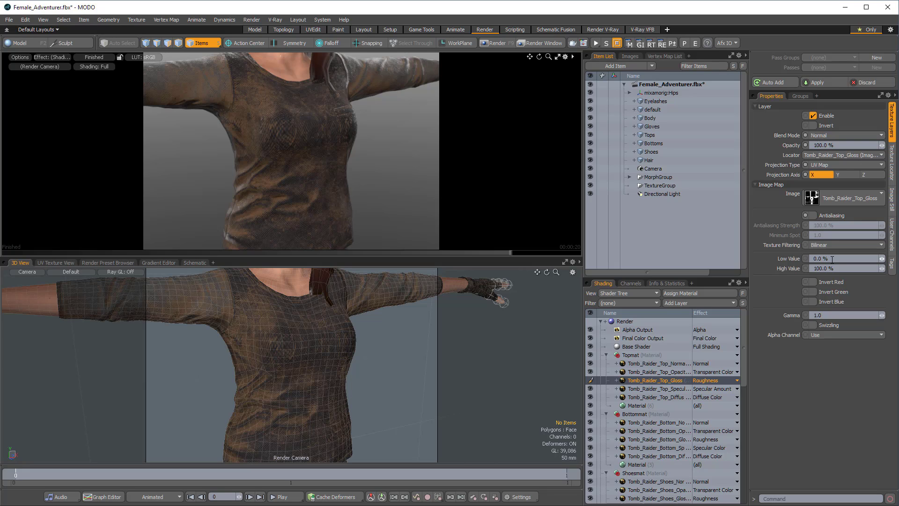
Step: Invert the Top gloss layer's range with a low value of 100% and a high value of 0%
{"action": "left_click", "coordinate": [832, 259]}
{"action": "type", "text": "100"}
{"action": "key", "text": "Tab"}
{"action": "type", "text": "0"}
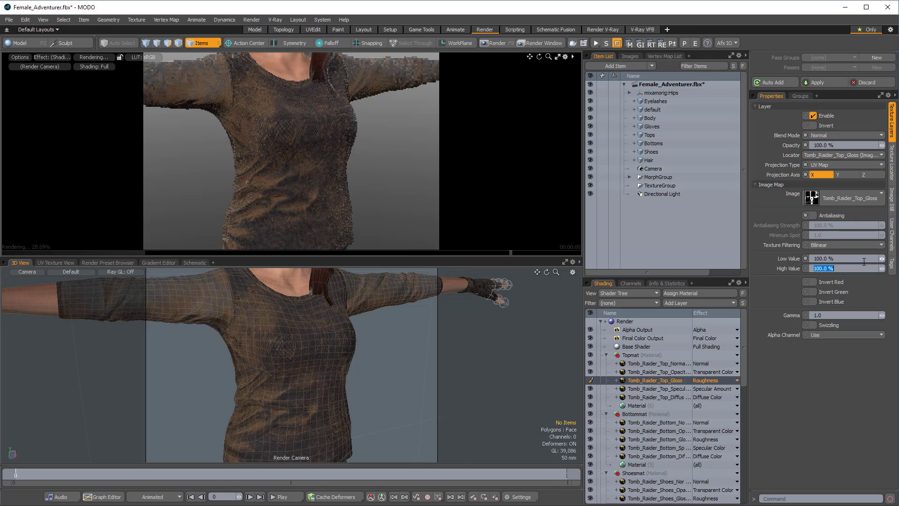
{"action": "key", "text": "Tab"}
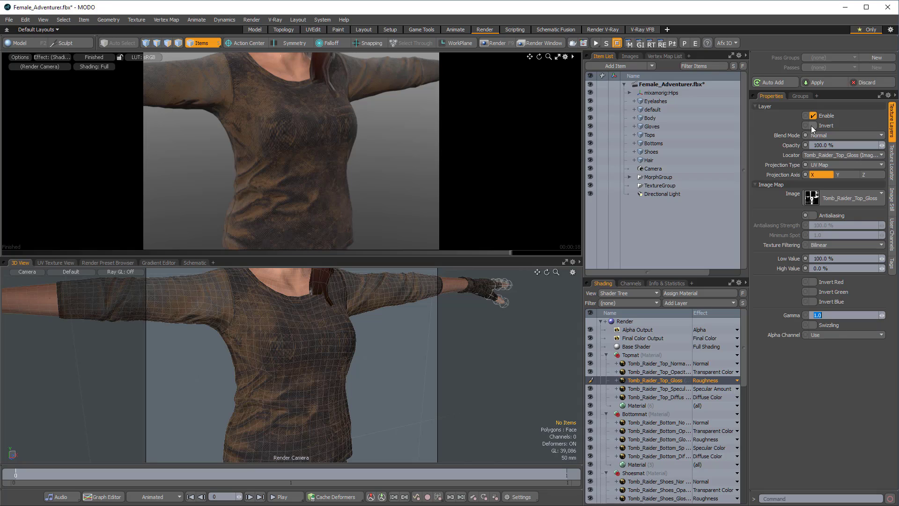
Step: Set the Top gloss layer's high value to 15% and its low value to 65%
{"action": "left_click", "coordinate": [832, 268]}
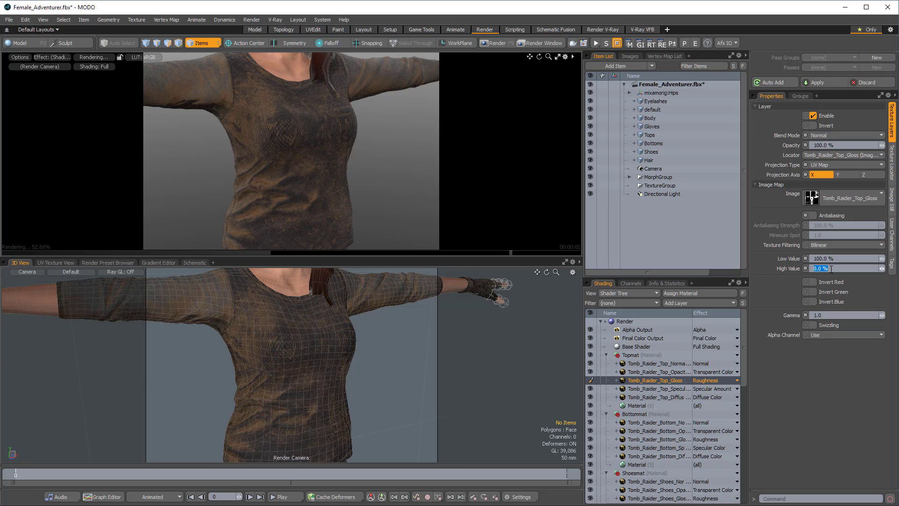
{"action": "type", "text": "15"}
{"action": "key", "text": "Tab"}
{"action": "left_click", "coordinate": [846, 258]}
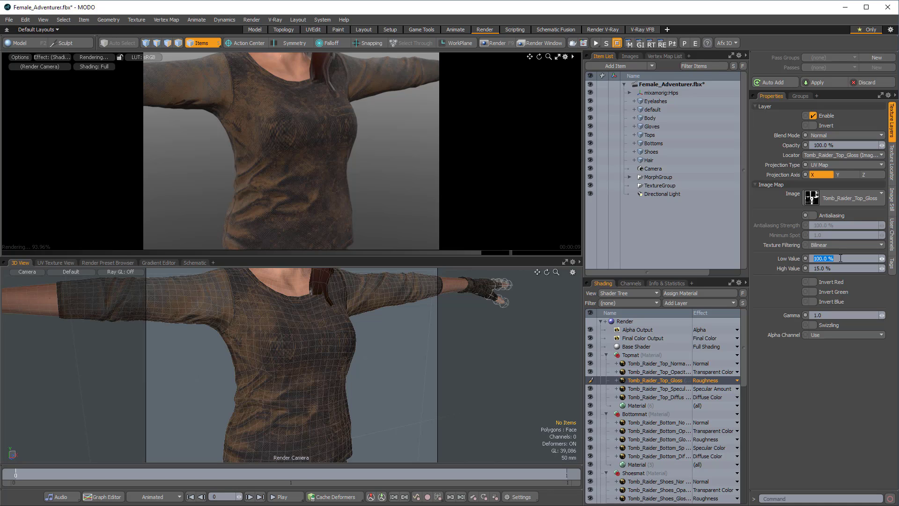
{"action": "type", "text": "65"}
{"action": "key", "text": "Tab"}
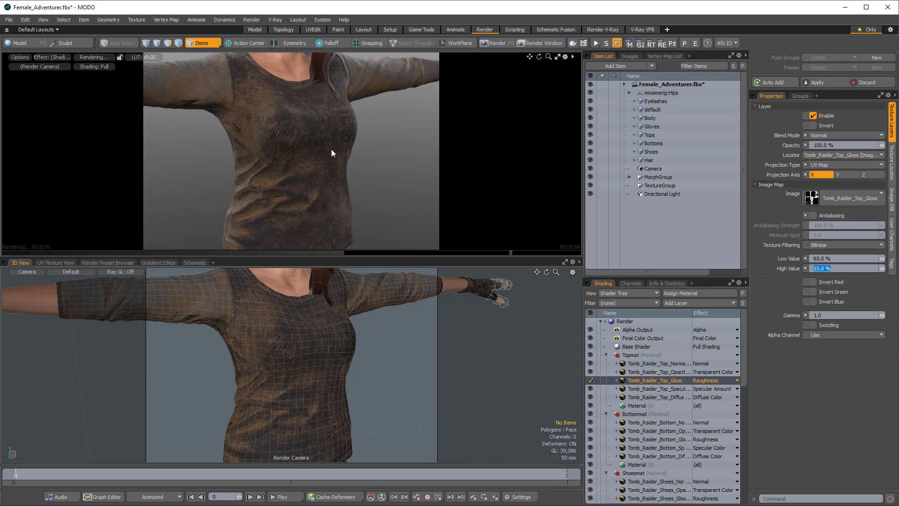
{"action": "key", "text": "Return"}
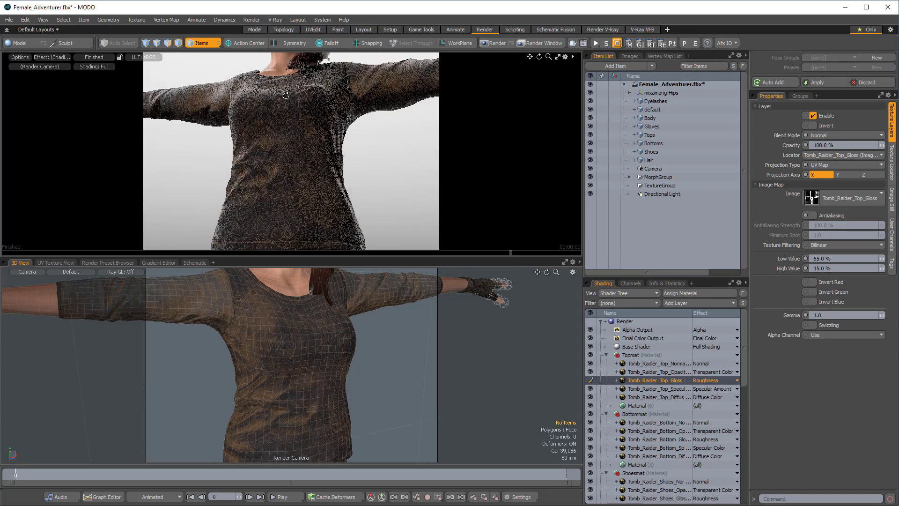
Step: Inspect the Tomb_Raider_Top_Opacity image in the image viewer, then hide that layer in the Topmat material
{"action": "left_click_drag", "start_coordinate": [285, 95], "coordinate": [206, 112], "text": "alt"}
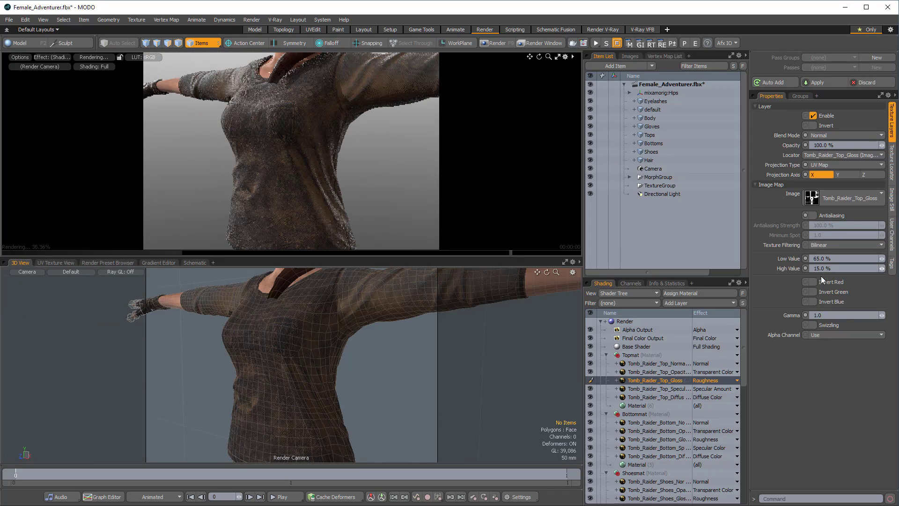
{"action": "mouse_move", "coordinate": [271, 122]}
{"action": "left_mouse_down", "text": "alt"}
{"action": "mouse_move", "coordinate": [361, 148]}
{"action": "mouse_move", "coordinate": [321, 136]}
{"action": "left_mouse_up", "text": "alt"}
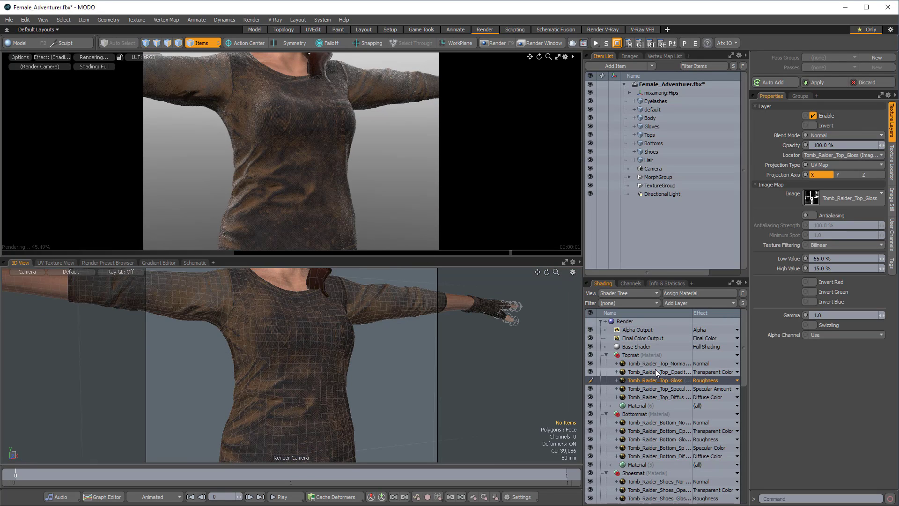
{"action": "left_click", "coordinate": [655, 371]}
{"action": "double_click", "coordinate": [639, 371]}
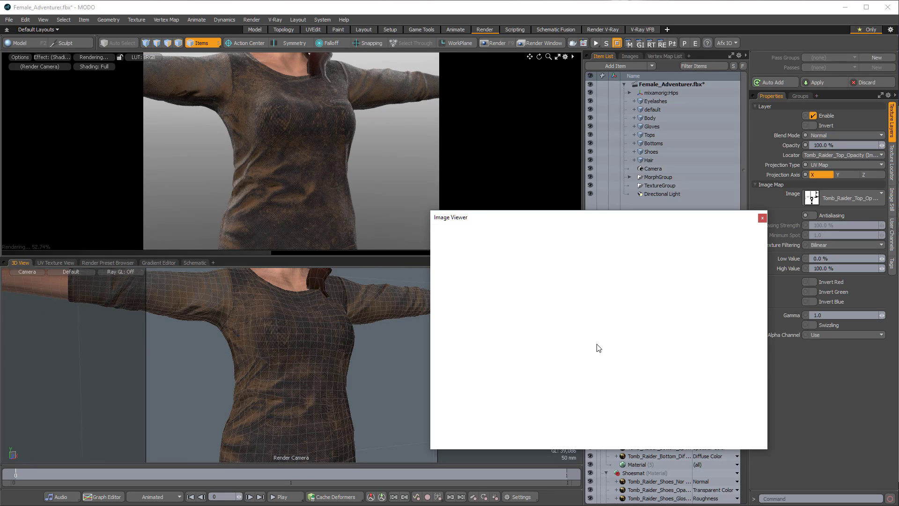
{"action": "left_click_drag", "start_coordinate": [630, 221], "coordinate": [663, 197]}
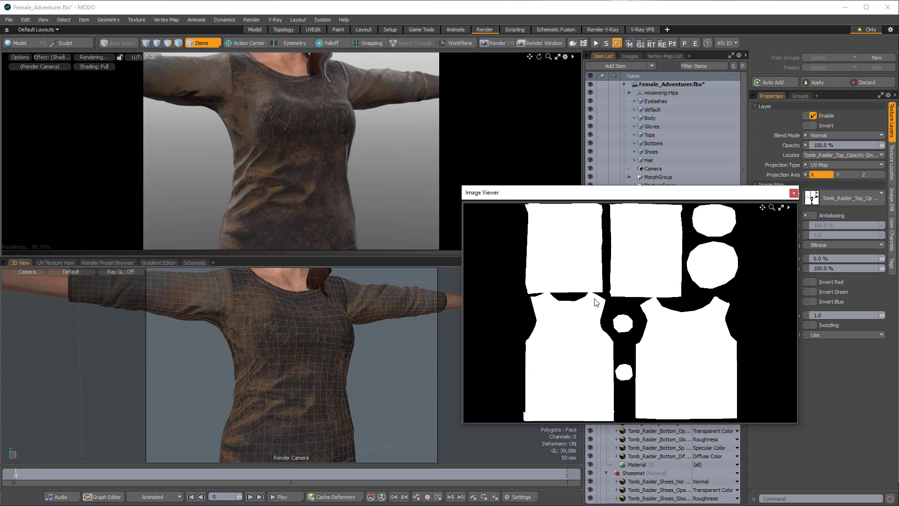
{"action": "left_click", "coordinate": [793, 193]}
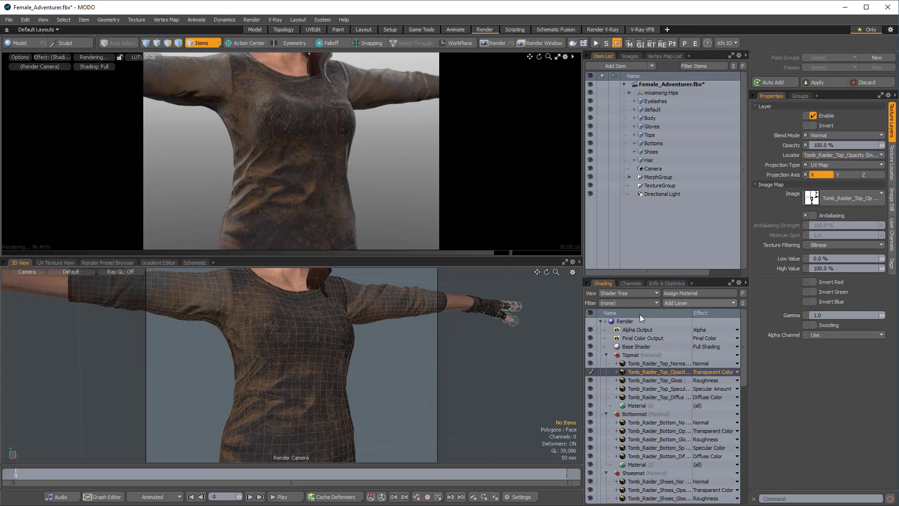
{"action": "left_click", "coordinate": [588, 371]}
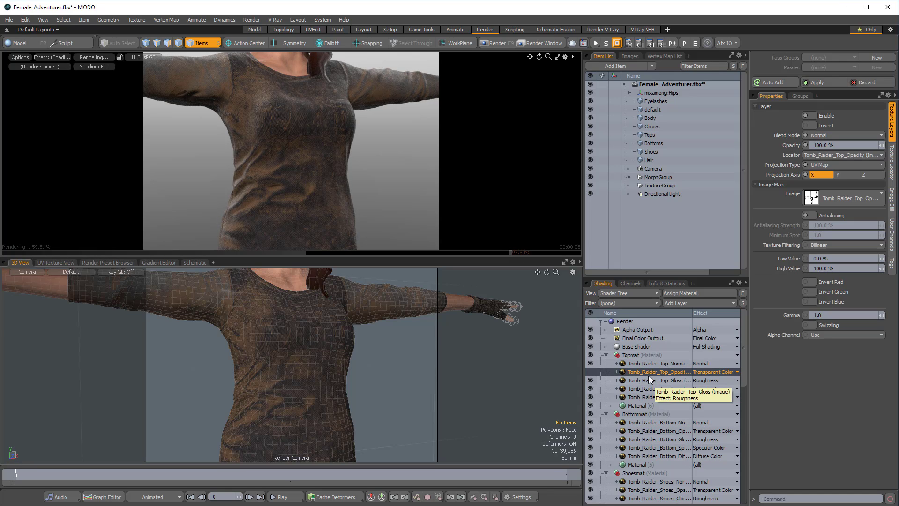
Step: Select the Top normal layer and examine the render of the trousers, shoes, whole figure and head from several angles and distances
{"action": "left_click", "coordinate": [637, 364]}
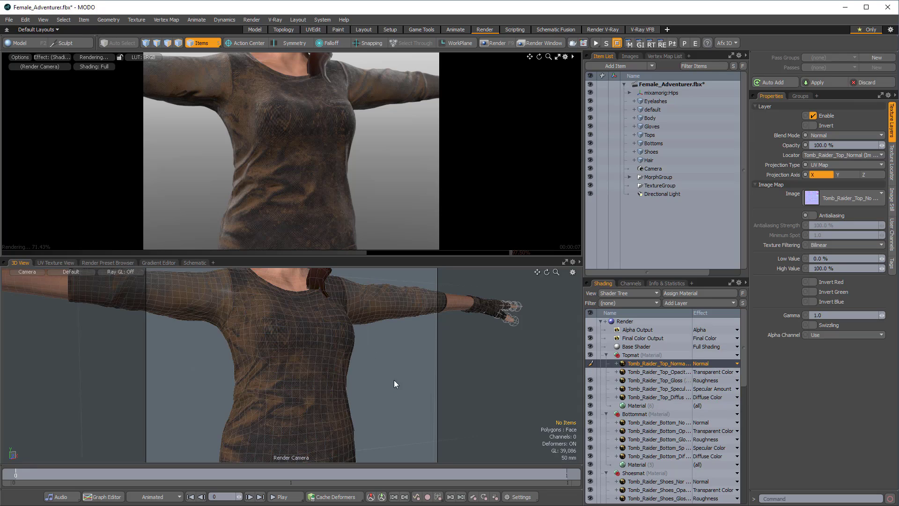
{"action": "left_click_drag", "start_coordinate": [428, 359], "coordinate": [340, 306], "text": "alt"}
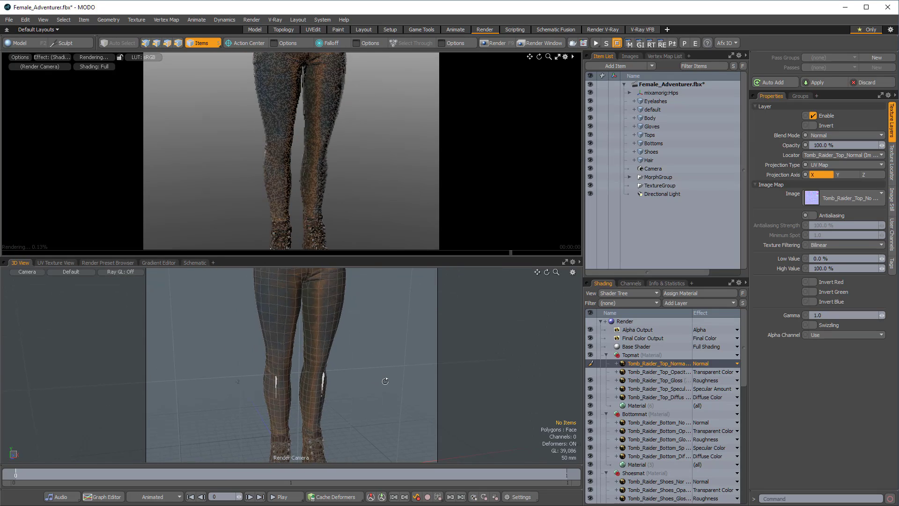
{"action": "left_click_drag", "start_coordinate": [386, 379], "coordinate": [295, 356], "text": "ctrl+alt"}
{"action": "left_click_drag", "start_coordinate": [346, 342], "coordinate": [311, 324], "text": "alt"}
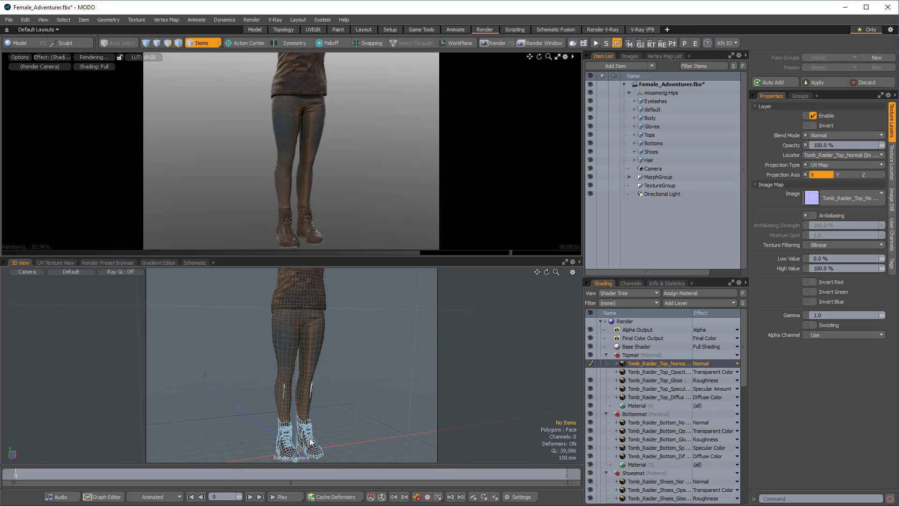
{"action": "left_click_drag", "start_coordinate": [364, 284], "coordinate": [261, 332], "text": "alt+shift"}
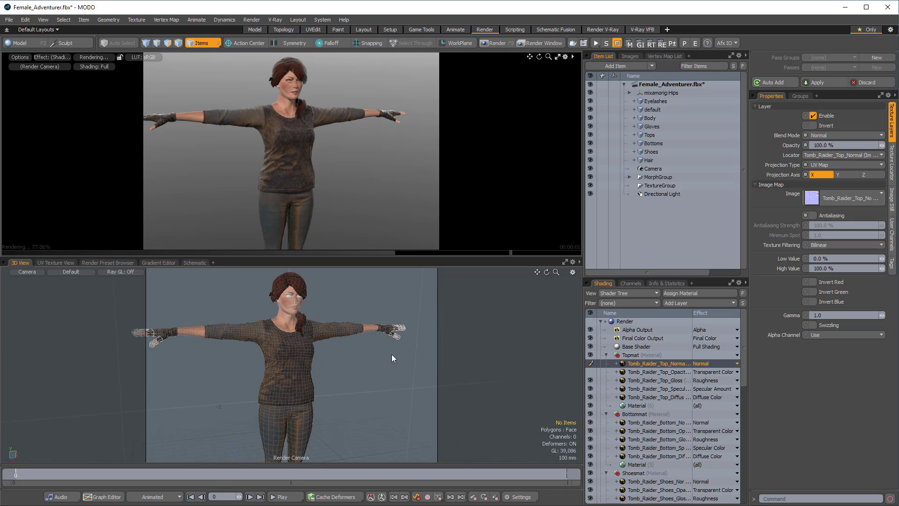
{"action": "left_click_drag", "start_coordinate": [378, 363], "coordinate": [402, 350], "text": "alt+shift"}
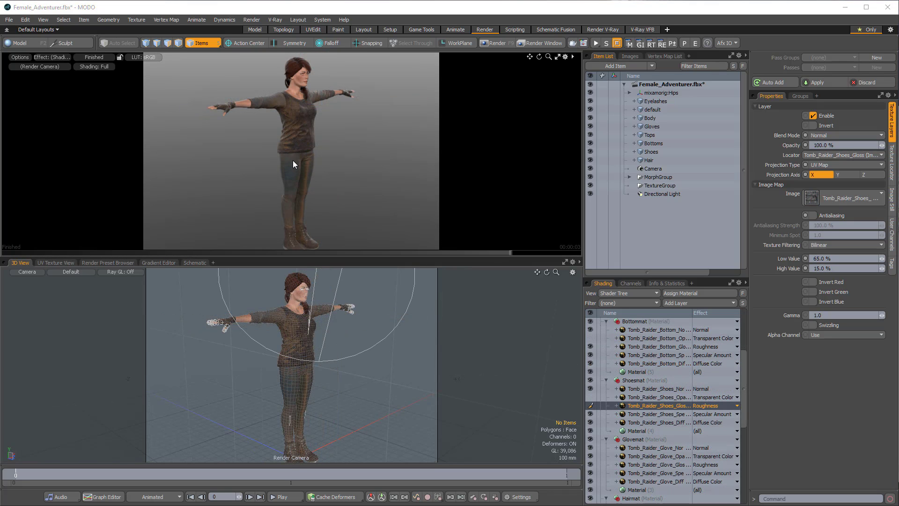
{"action": "left_click_drag", "start_coordinate": [299, 283], "coordinate": [456, 313], "text": "ctrl+alt"}
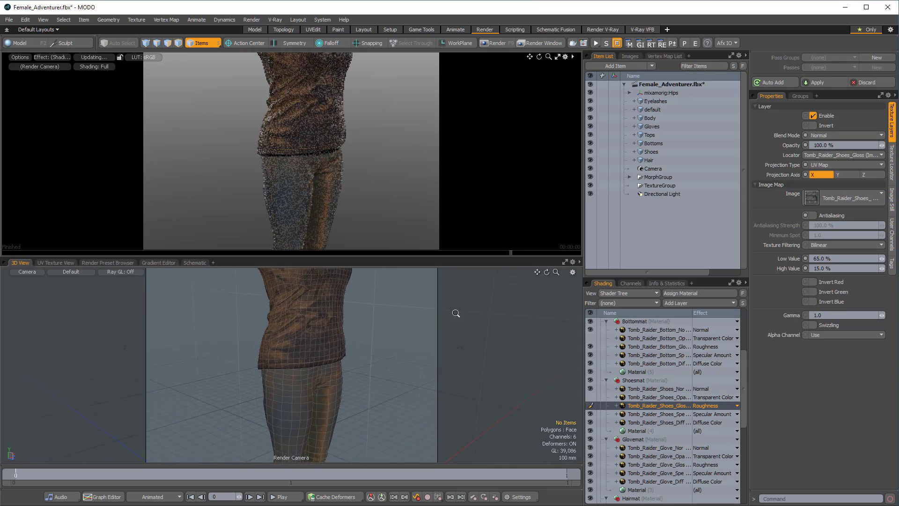
{"action": "left_click_drag", "start_coordinate": [327, 276], "coordinate": [309, 297], "text": "alt+shift"}
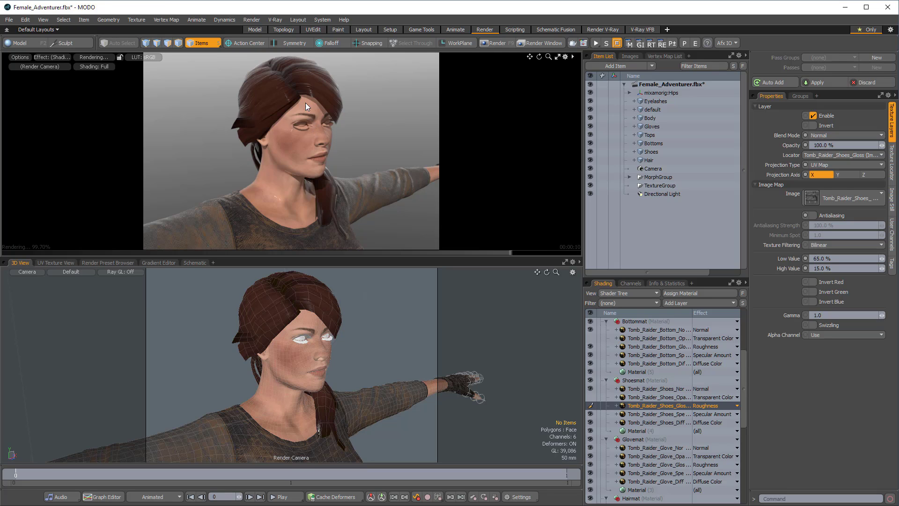
Step: Select the body from its rendered skin and inspect the Tomb_Raider_Body_Opacity image in the image viewer
{"action": "left_click", "coordinate": [297, 165]}
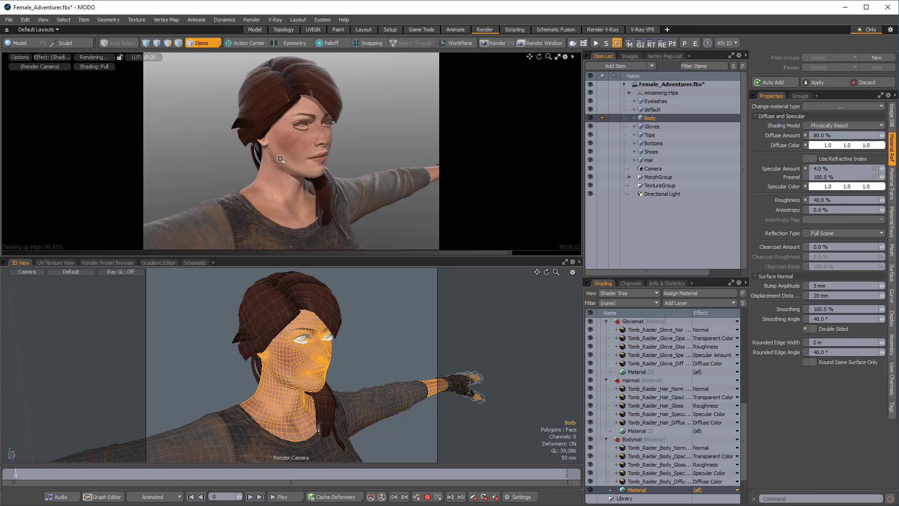
{"action": "left_click_drag", "start_coordinate": [343, 165], "coordinate": [384, 164], "text": "ctrl+alt"}
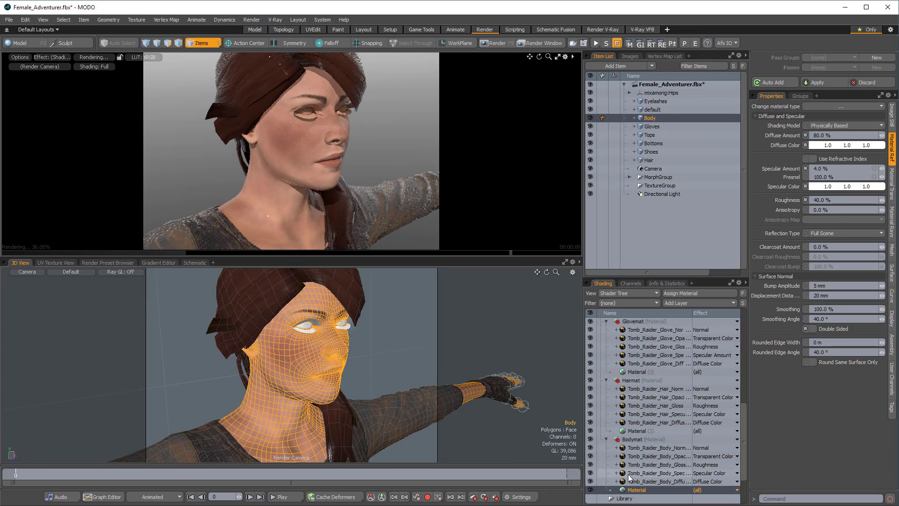
{"action": "scroll", "coordinate": [633, 469], "scroll_direction": "down", "scroll_amount": 2}
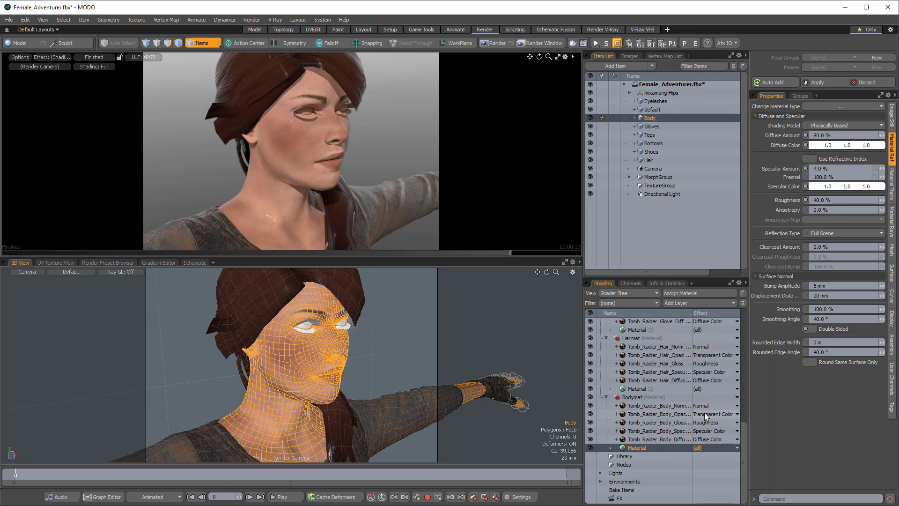
{"action": "double_click", "coordinate": [656, 413]}
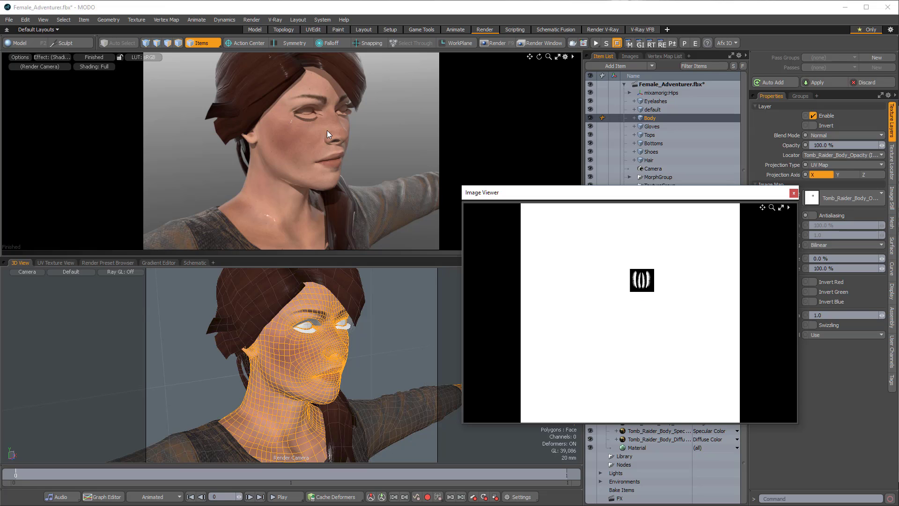
{"action": "left_click", "coordinate": [795, 191]}
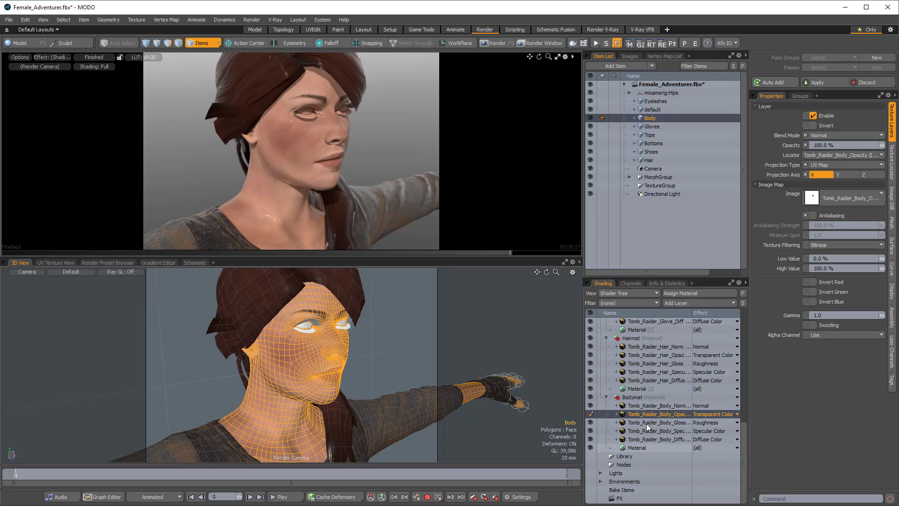
Step: Change the effect of Bodymat's specular texture layer to Specular Amount
{"action": "left_click", "coordinate": [645, 404]}
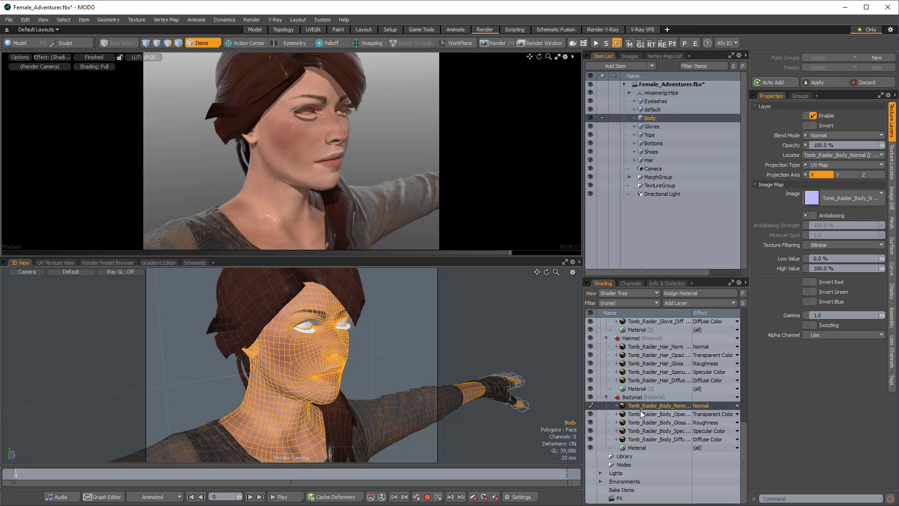
{"action": "left_click", "coordinate": [664, 431]}
{"action": "left_click", "coordinate": [737, 431]}
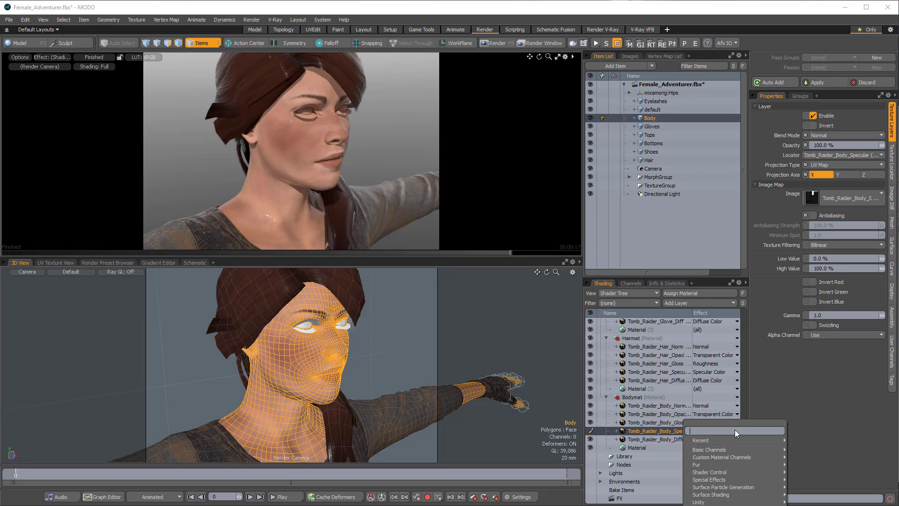
{"action": "mouse_move", "coordinate": [738, 448]}
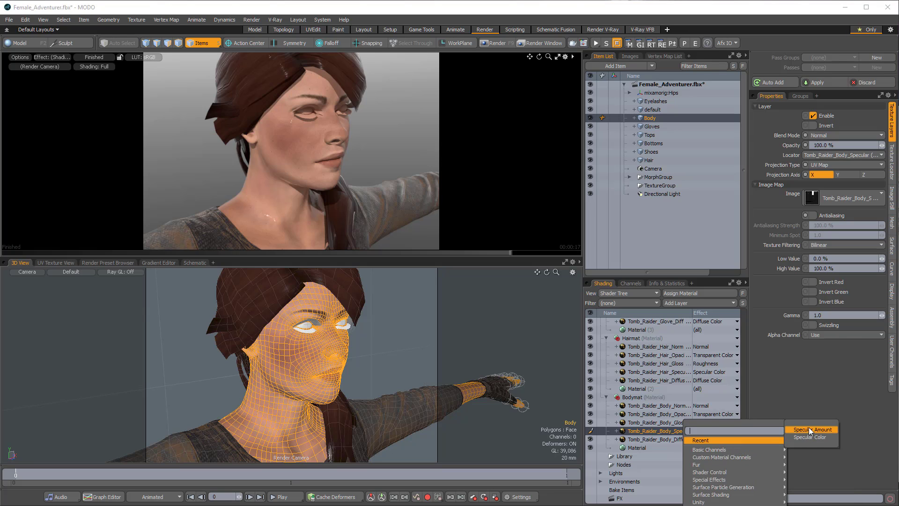
{"action": "left_click", "coordinate": [810, 430]}
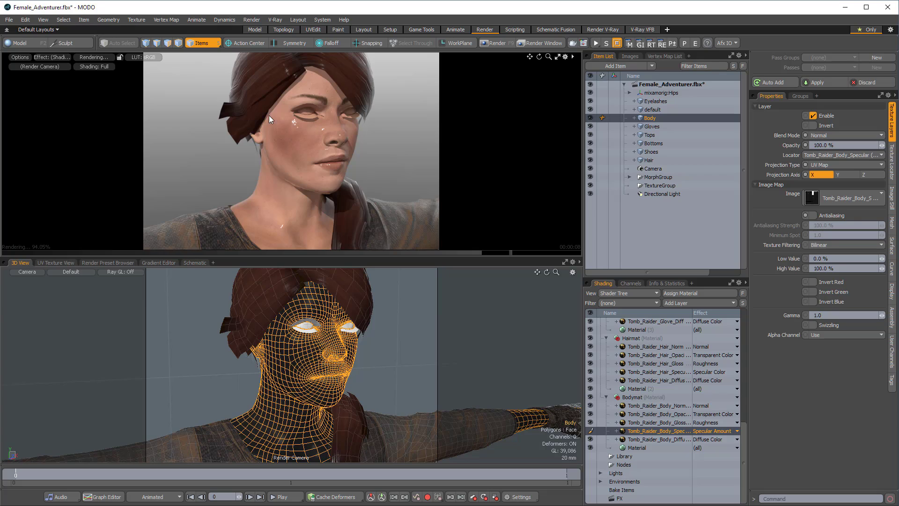
Step: Examine the skin highlights on the rendered face and inspect the facial area of the Tomb_Raider_Body_Gloss image in the image viewer
{"action": "left_click_drag", "start_coordinate": [269, 115], "coordinate": [298, 167], "text": "alt"}
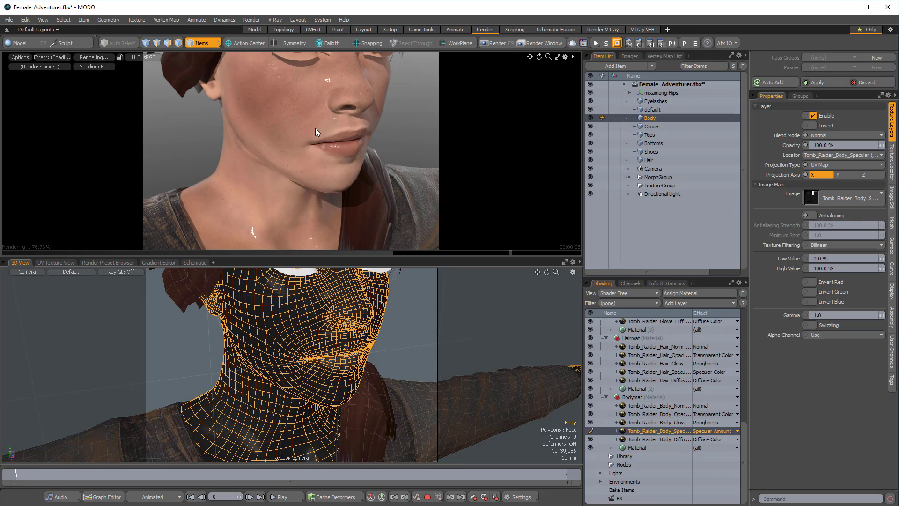
{"action": "left_click_drag", "start_coordinate": [329, 129], "coordinate": [248, 125], "text": "ctrl+alt"}
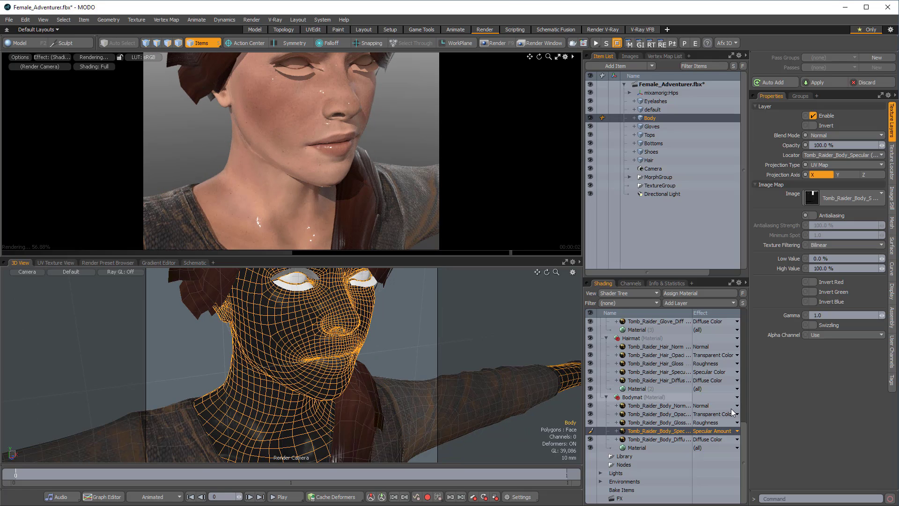
{"action": "left_click", "coordinate": [679, 423]}
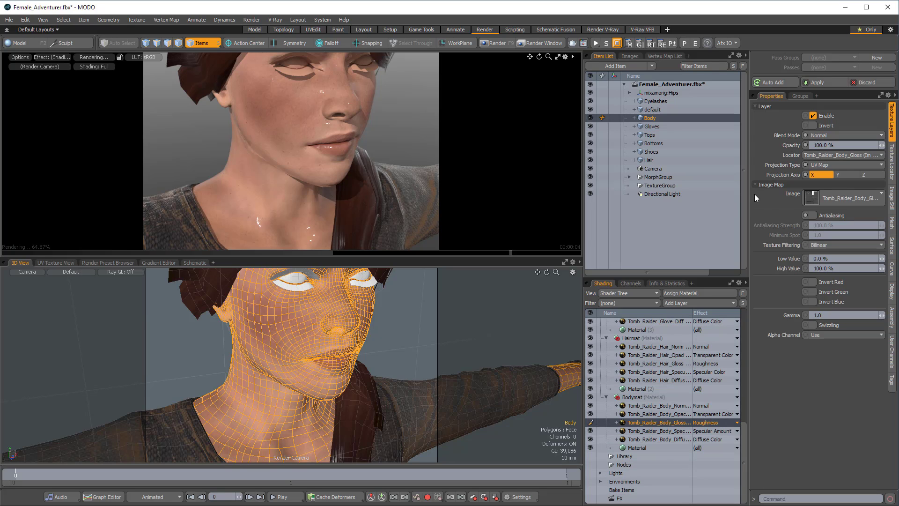
{"action": "double_click", "coordinate": [655, 423]}
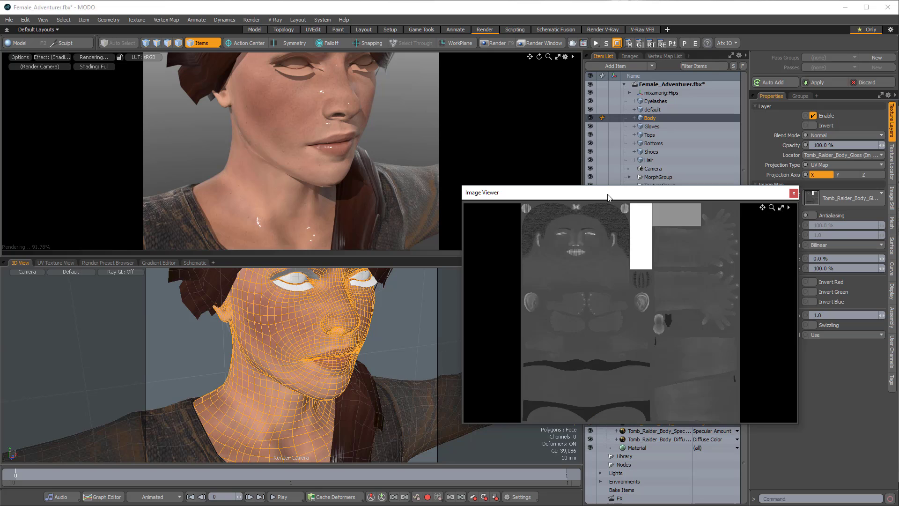
{"action": "scroll", "coordinate": [565, 247], "scroll_direction": "up", "scroll_amount": 5}
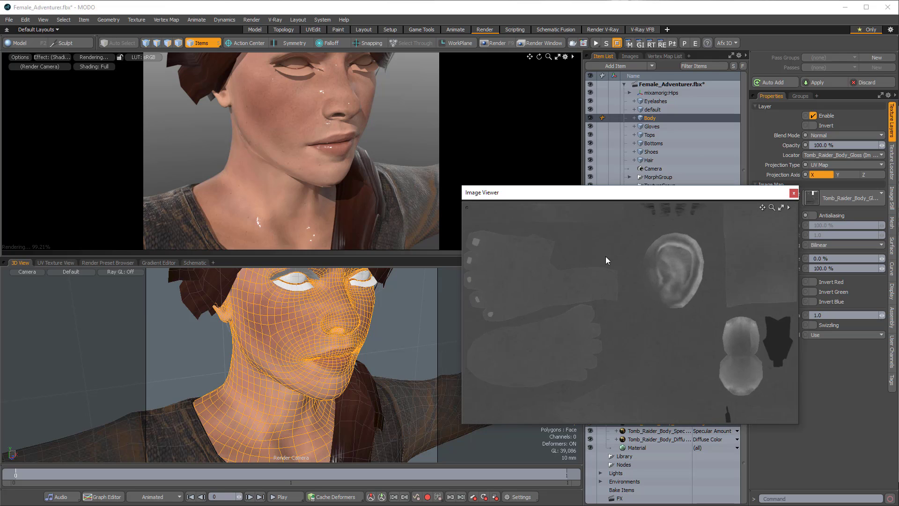
{"action": "left_click_drag", "start_coordinate": [606, 256], "coordinate": [623, 318], "text": "alt"}
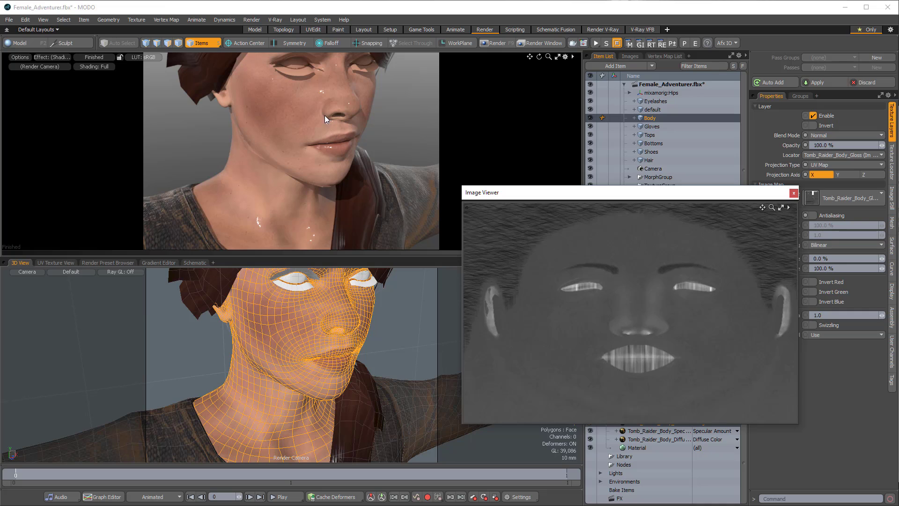
{"action": "left_click_drag", "start_coordinate": [722, 193], "coordinate": [653, 192]}
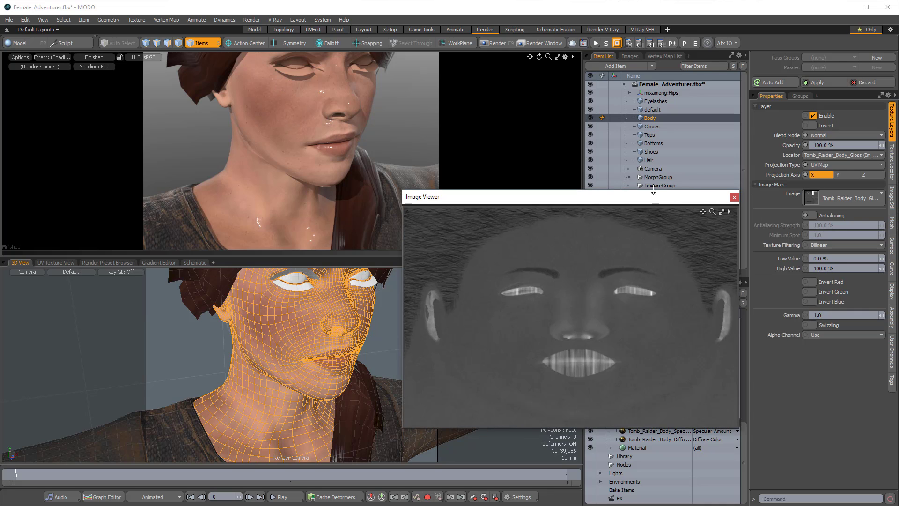
{"action": "left_click", "coordinate": [736, 200]}
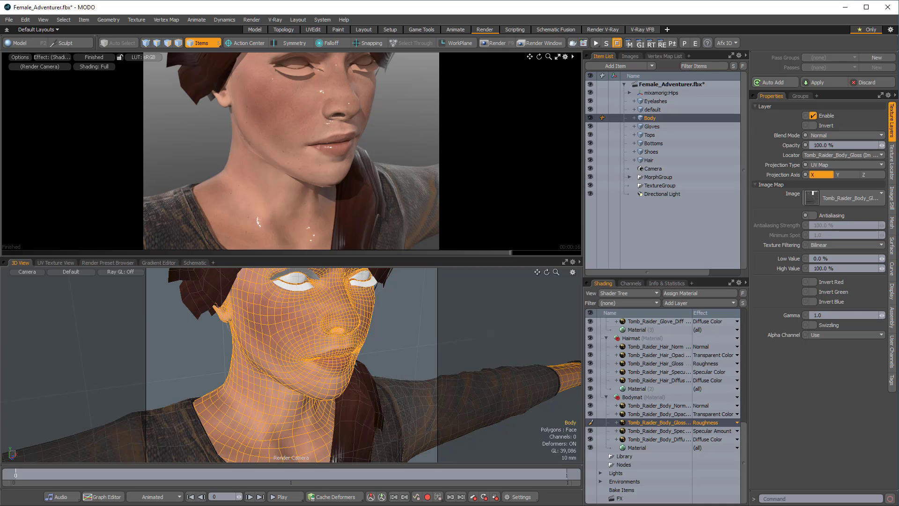
Step: Invert the Body gloss layer's range with a low value of 100% and a high value of 0%
{"action": "left_click", "coordinate": [832, 258]}
{"action": "type", "text": "100"}
{"action": "key", "text": "Tab"}
{"action": "type", "text": "0"}
{"action": "key", "text": "Tab"}
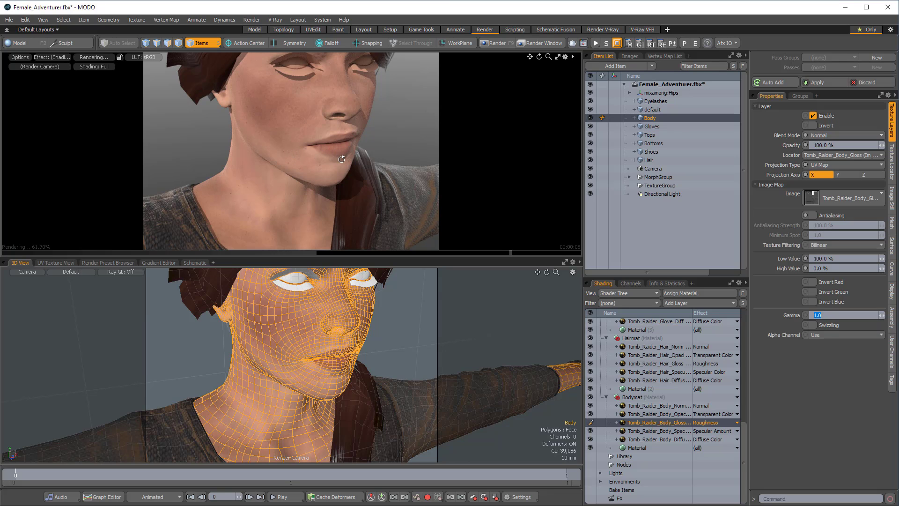
Step: Set the Body gloss layer's low value to 40% and its high value to 10%
{"action": "left_click_drag", "start_coordinate": [341, 159], "coordinate": [284, 156], "text": "alt"}
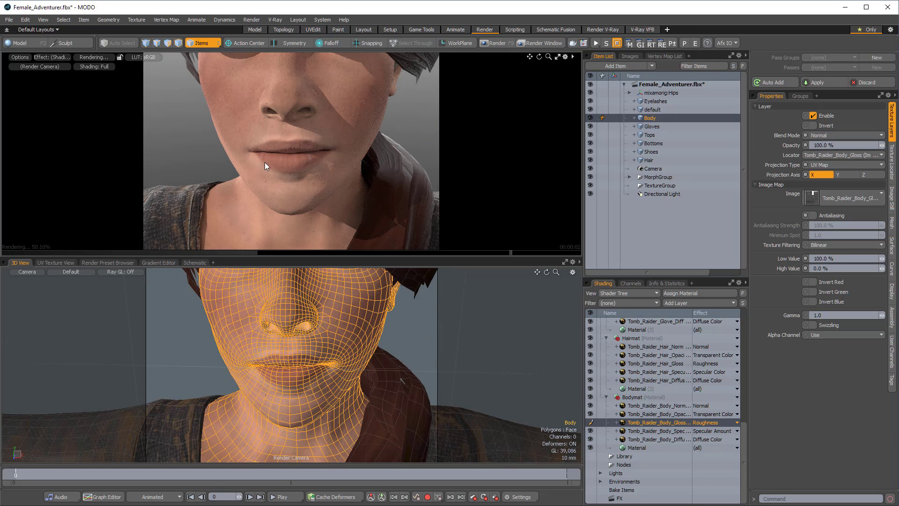
{"action": "left_click_drag", "start_coordinate": [265, 162], "coordinate": [242, 107], "text": "alt"}
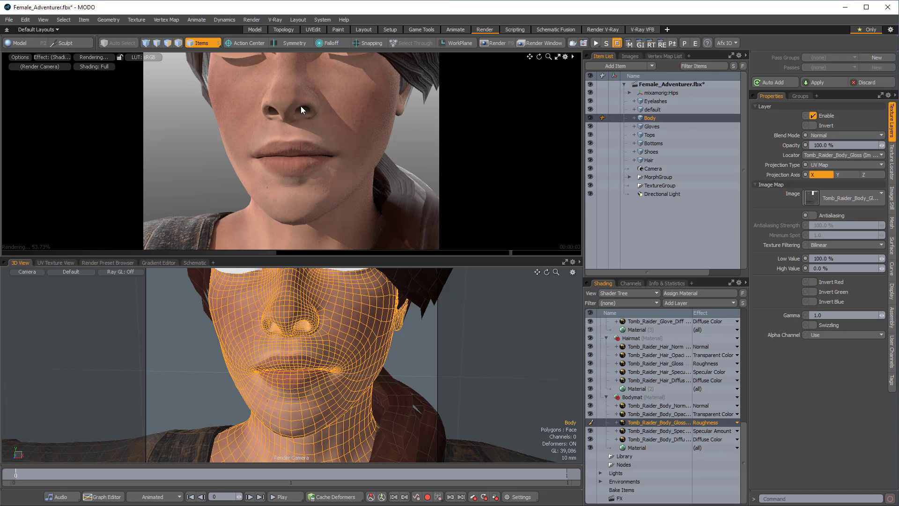
{"action": "left_click_drag", "start_coordinate": [257, 117], "coordinate": [290, 150], "text": "alt"}
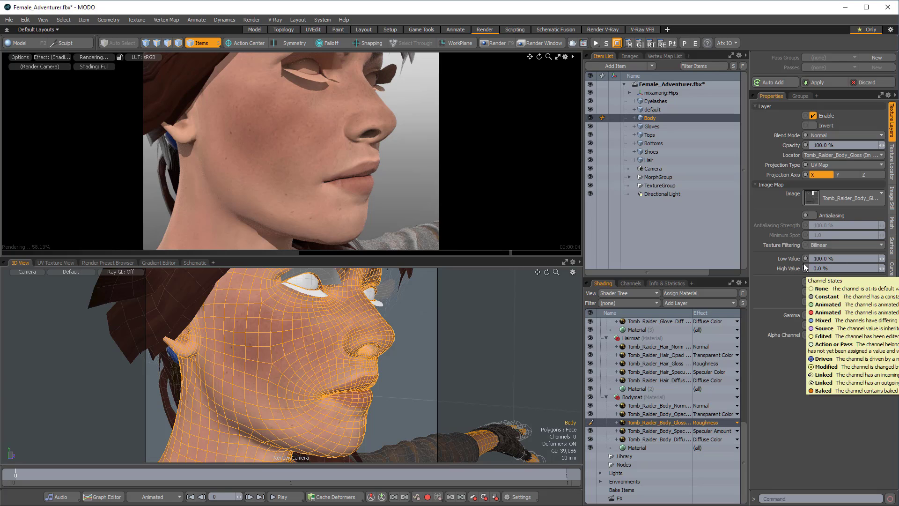
{"action": "left_click", "coordinate": [838, 258]}
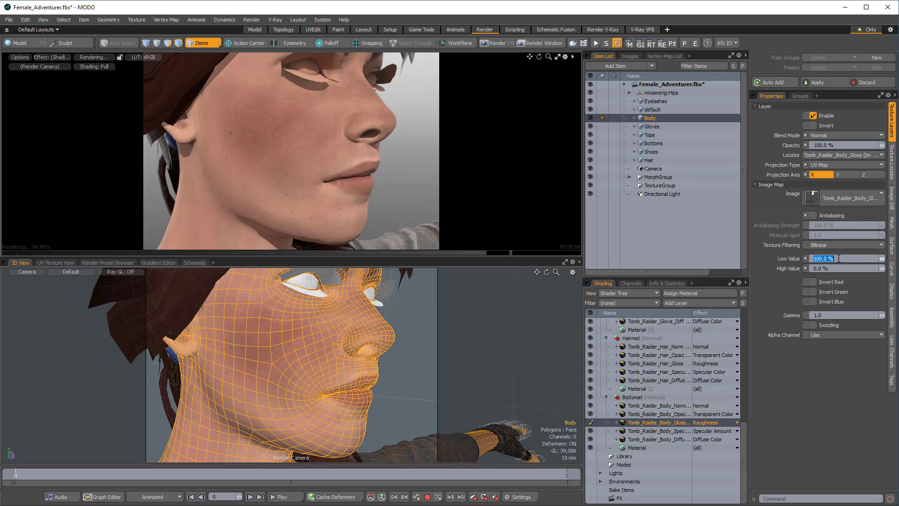
{"action": "type", "text": "40"}
{"action": "key", "text": "Tab"}
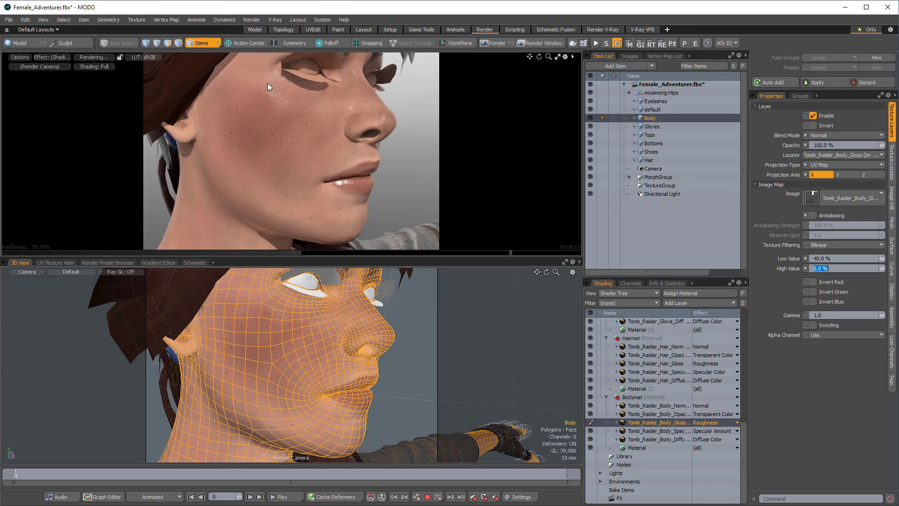
{"action": "mouse_move", "coordinate": [271, 92]}
{"action": "left_mouse_down", "text": "alt"}
{"action": "mouse_move", "coordinate": [305, 101]}
{"action": "mouse_move", "coordinate": [336, 176]}
{"action": "mouse_move", "coordinate": [341, 166]}
{"action": "mouse_move", "coordinate": [286, 154]}
{"action": "mouse_move", "coordinate": [274, 88]}
{"action": "left_mouse_up", "text": "alt"}
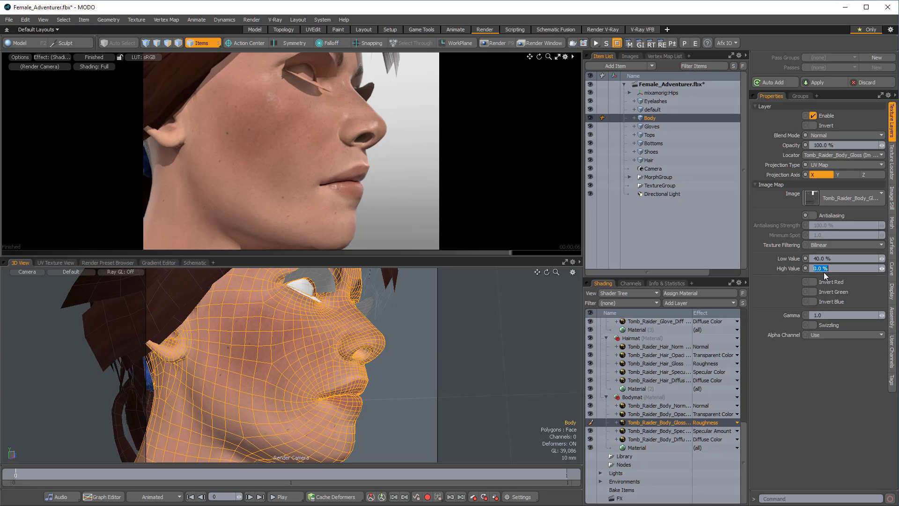
{"action": "type", "text": "10"}
{"action": "key", "text": "Tab"}
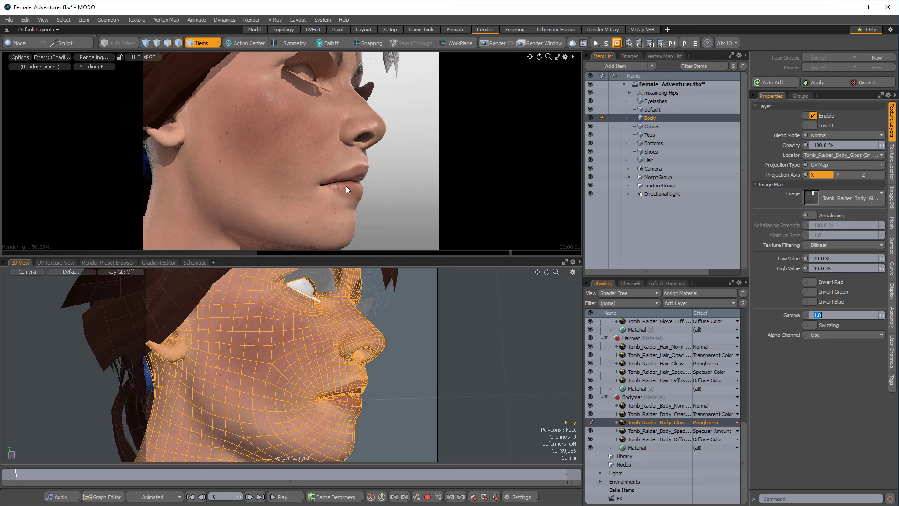
Step: Fine-tune the Body gloss layer's low value to 45.5% while judging the highlights on the rendered lips and cheek
{"action": "mouse_move", "coordinate": [340, 186]}
{"action": "left_mouse_down", "text": "alt"}
{"action": "mouse_move", "coordinate": [339, 166]}
{"action": "mouse_move", "coordinate": [330, 182]}
{"action": "left_mouse_up", "text": "alt"}
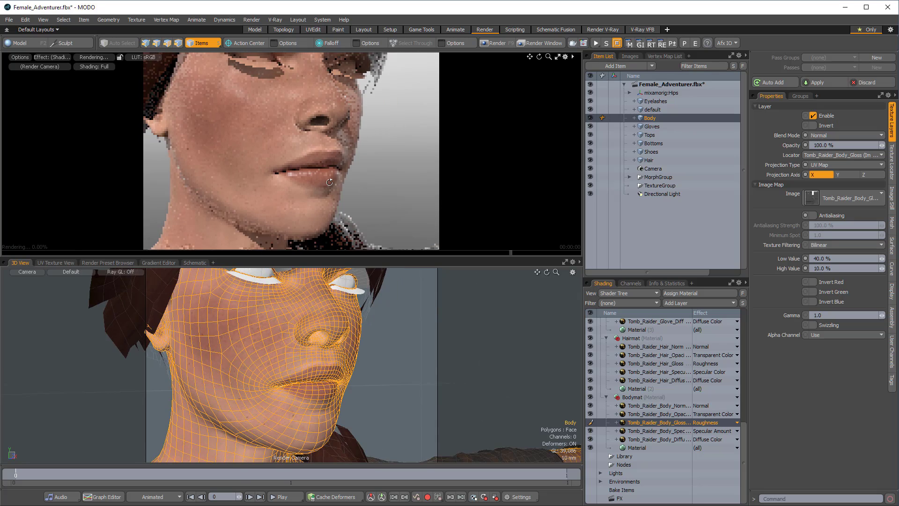
{"action": "scroll", "coordinate": [330, 183], "scroll_direction": "up", "scroll_amount": 5}
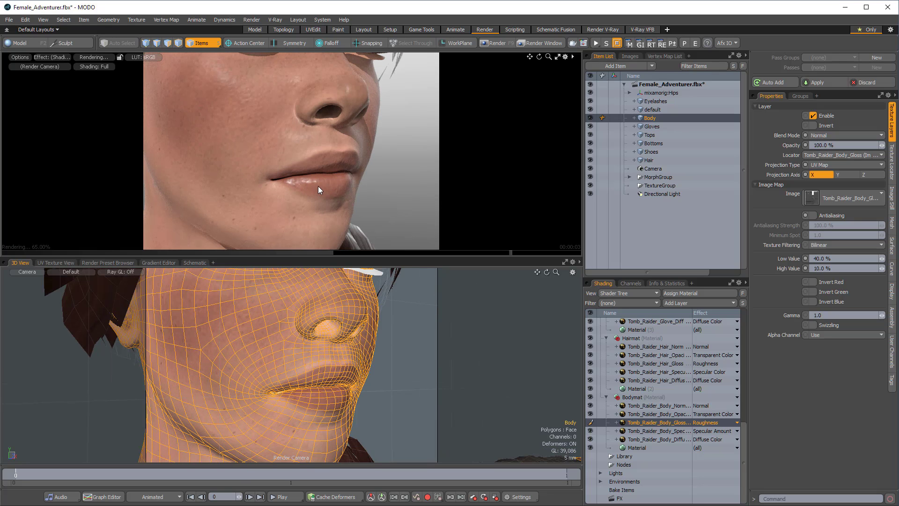
{"action": "left_click_drag", "start_coordinate": [314, 187], "coordinate": [306, 190], "text": "alt"}
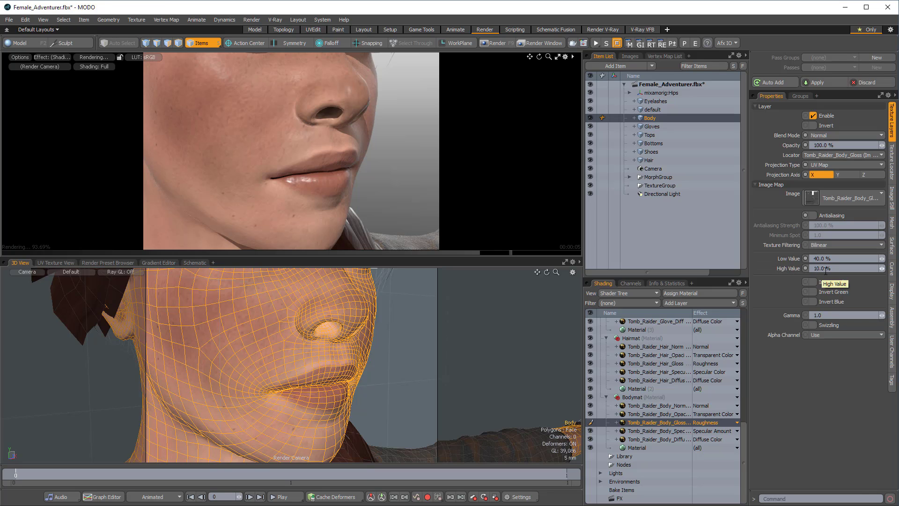
{"action": "left_click_drag", "start_coordinate": [280, 186], "coordinate": [319, 187], "text": "alt"}
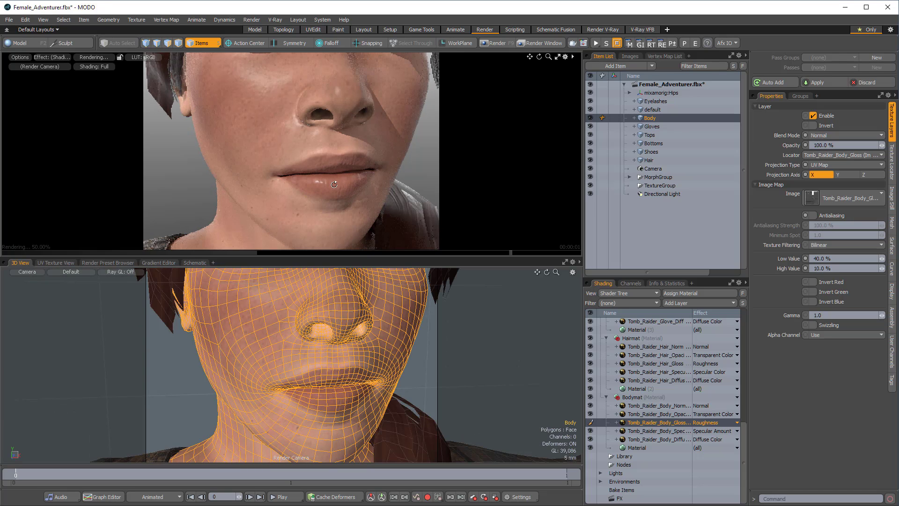
{"action": "left_click_drag", "start_coordinate": [368, 177], "coordinate": [339, 133], "text": "alt"}
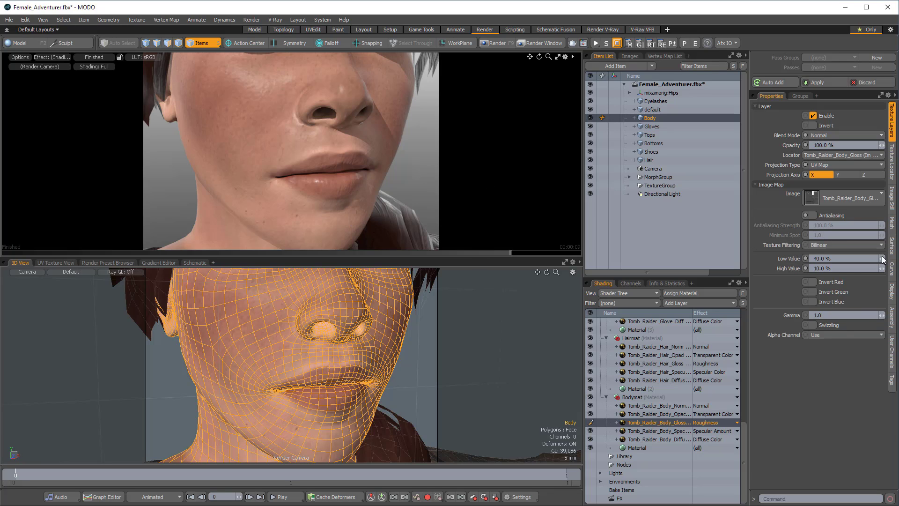
{"action": "left_click_drag", "start_coordinate": [243, 93], "coordinate": [253, 107], "text": "alt+shift"}
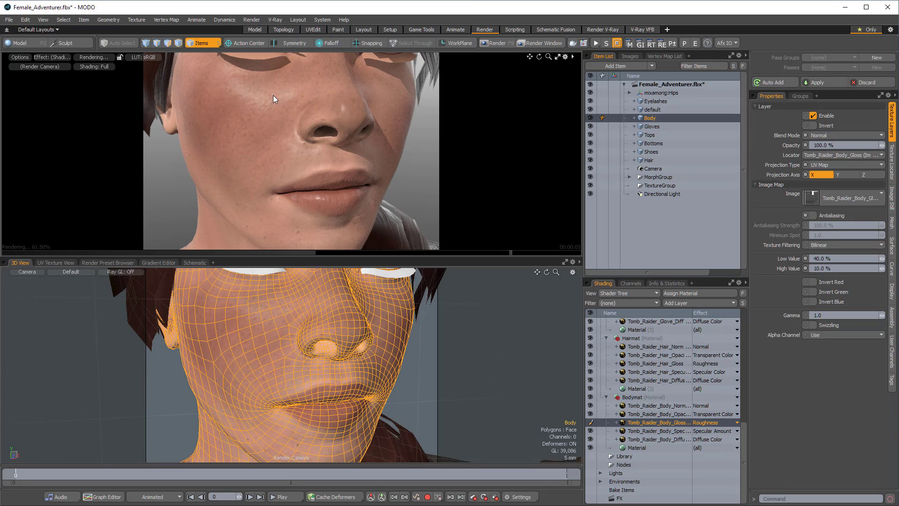
{"action": "left_click", "coordinate": [883, 258]}
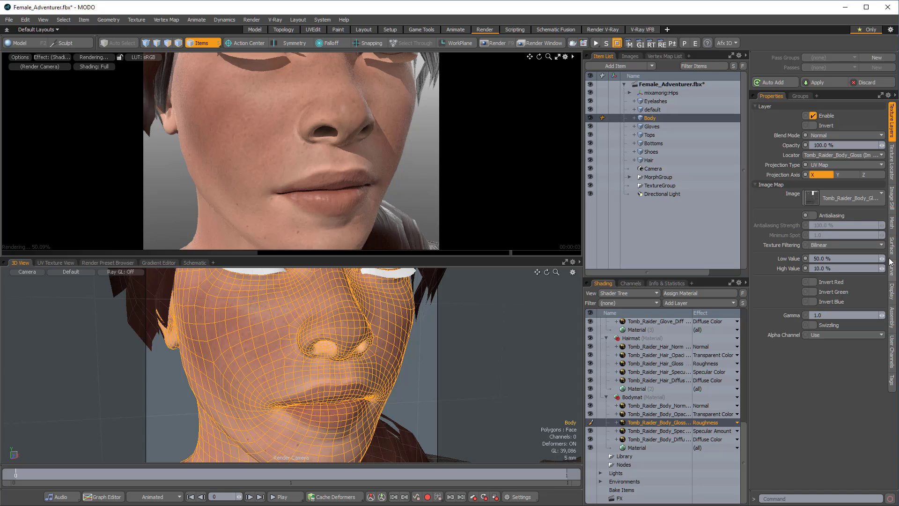
{"action": "left_click_drag", "start_coordinate": [882, 263], "coordinate": [878, 262]}
{"action": "left_click_drag", "start_coordinate": [197, 141], "coordinate": [266, 116], "text": "alt"}
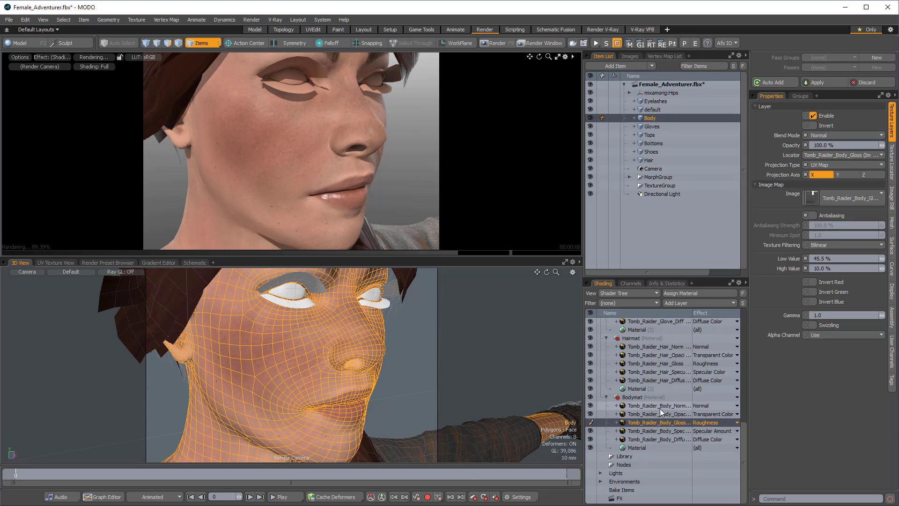
Step: Select Bodymat's base material and set its Subsurface Amount to 35%
{"action": "left_click", "coordinate": [653, 446]}
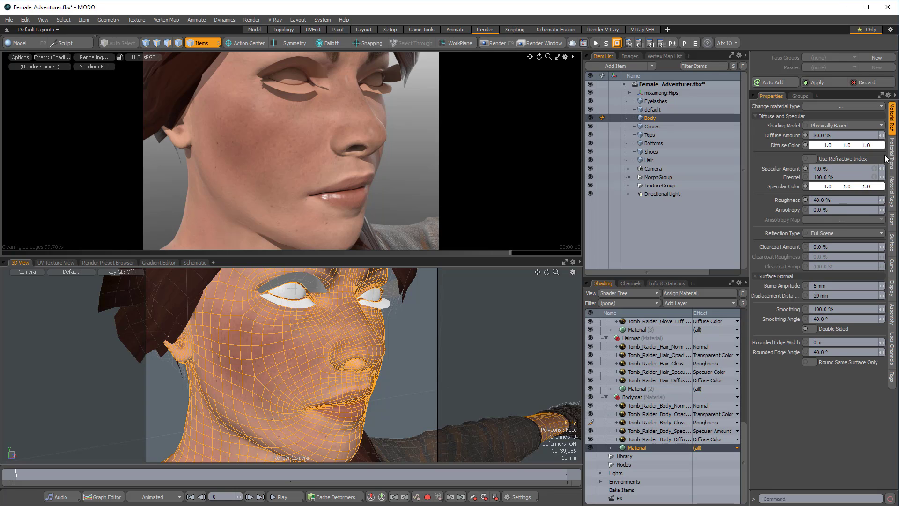
{"action": "left_click", "coordinate": [891, 155]}
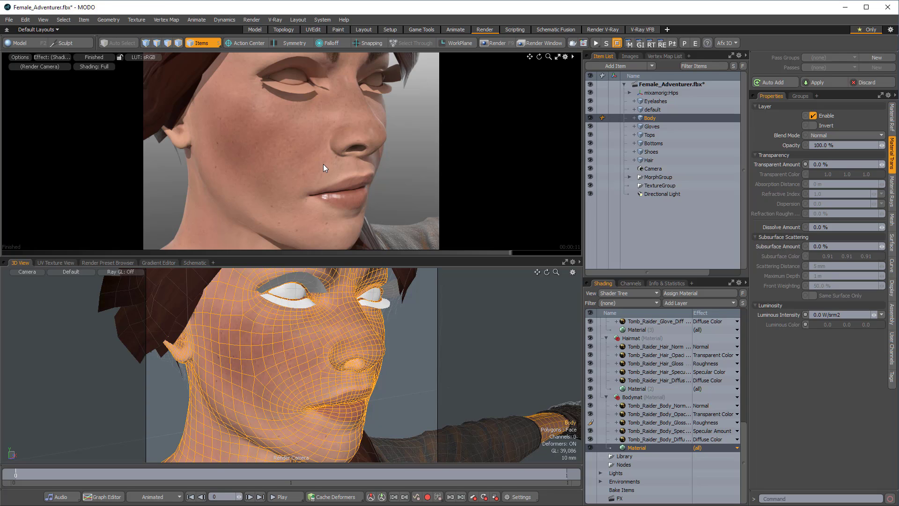
{"action": "left_click_drag", "start_coordinate": [331, 167], "coordinate": [270, 179], "text": "alt"}
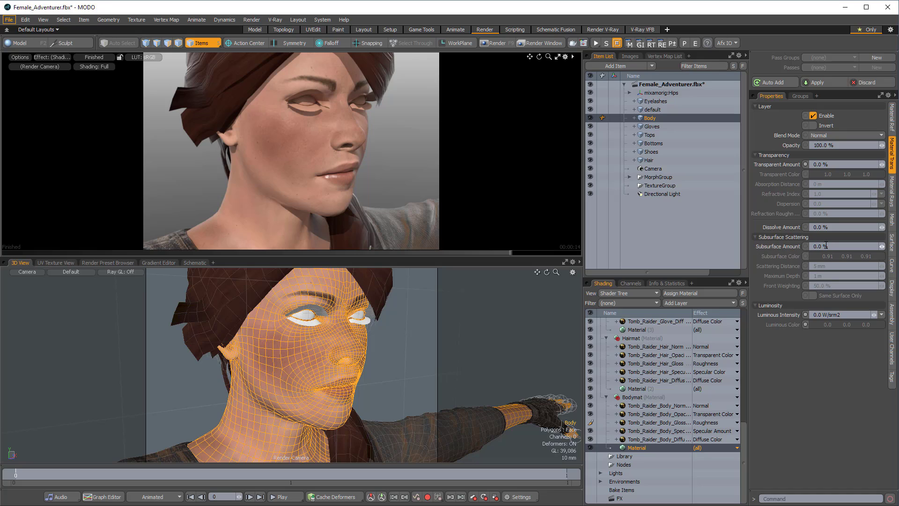
{"action": "left_click", "coordinate": [832, 246]}
{"action": "type", "text": "35"}
{"action": "key", "text": "Tab"}
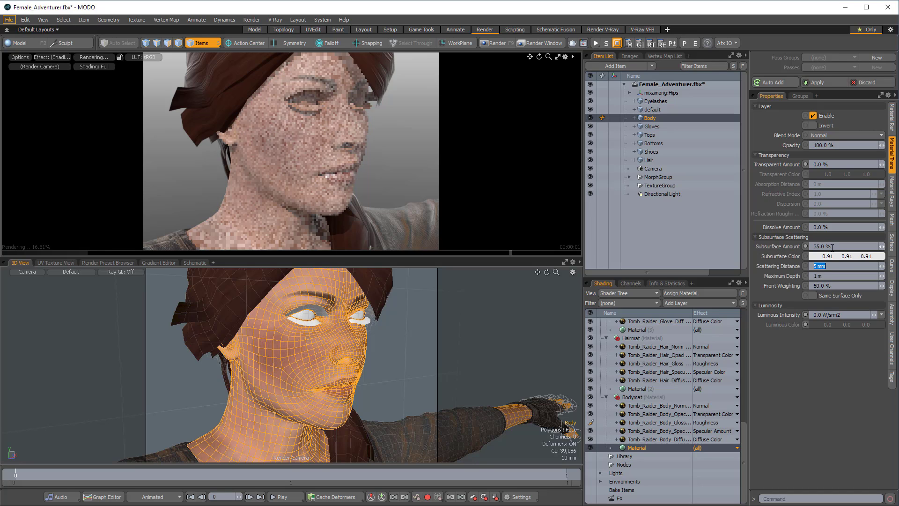
Step: Set the Body material's Subsurface Color to a saturated red of 0.91, 0.23, 0.22
{"action": "left_click", "coordinate": [864, 257]}
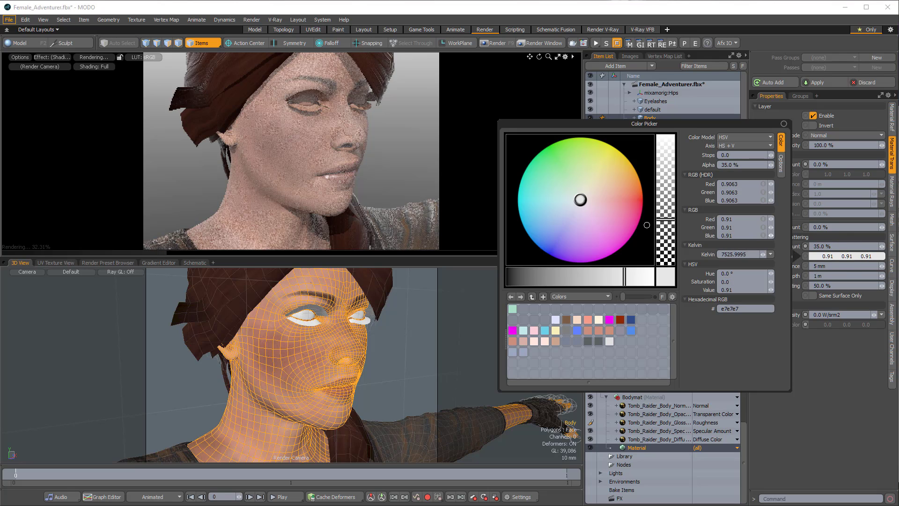
{"action": "left_click", "coordinate": [639, 200]}
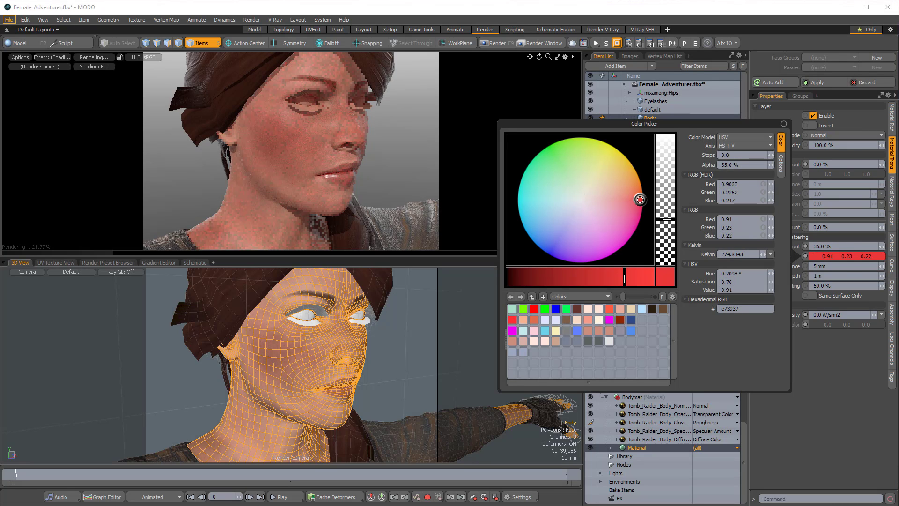
{"action": "left_click", "coordinate": [767, 411]}
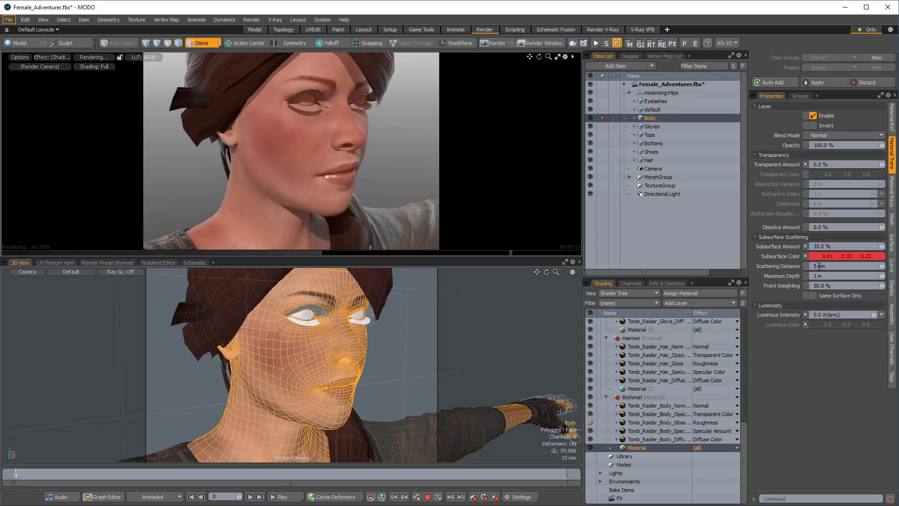
Step: Set the Body material's subsurface scattering to a 2.5 mm Scattering Distance, 100 mm Maximum Depth and 20% Subsurface Amount
{"action": "left_click", "coordinate": [817, 266]}
{"action": "type", "text": "2."}
{"action": "key", "text": "Tab"}
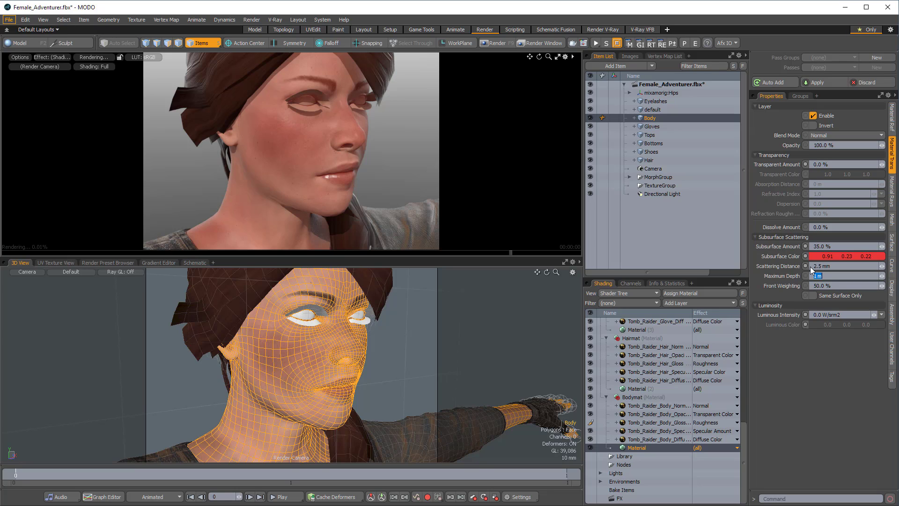
{"action": "type", "text": "100mm"}
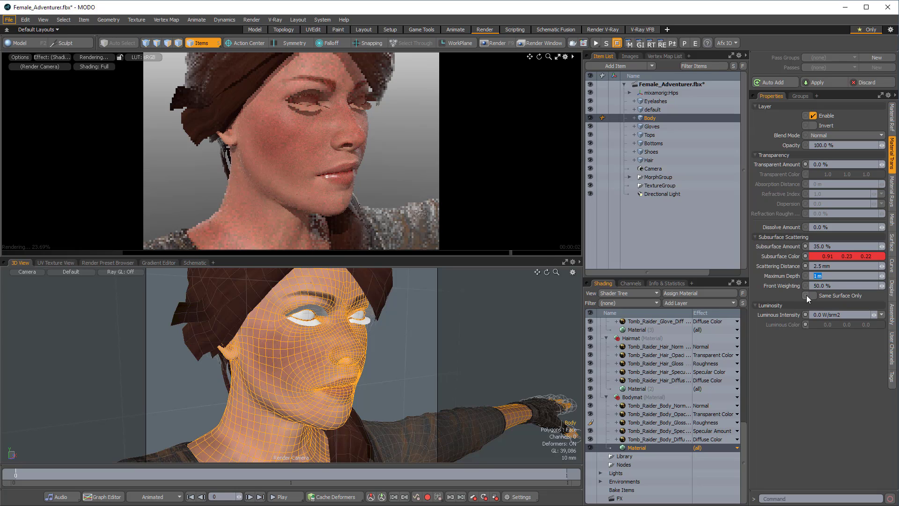
{"action": "key", "text": "Tab"}
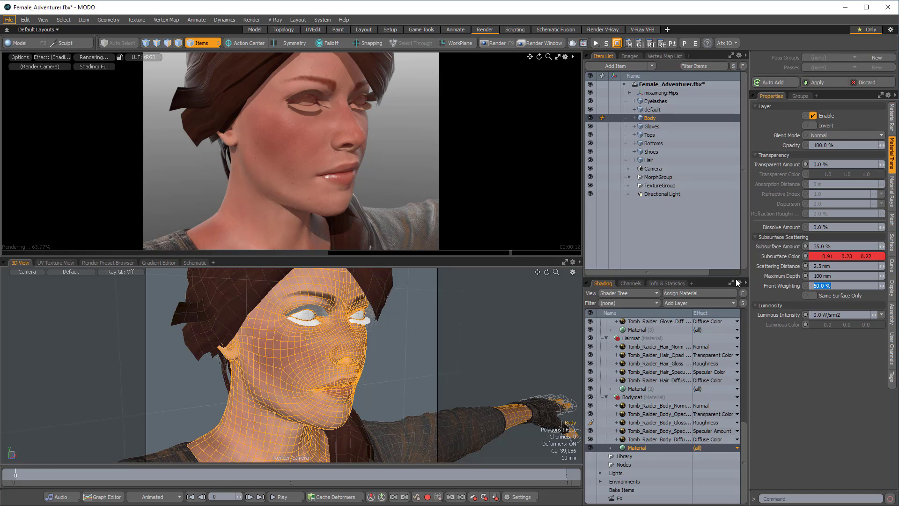
{"action": "left_click_drag", "start_coordinate": [882, 246], "coordinate": [868, 246]}
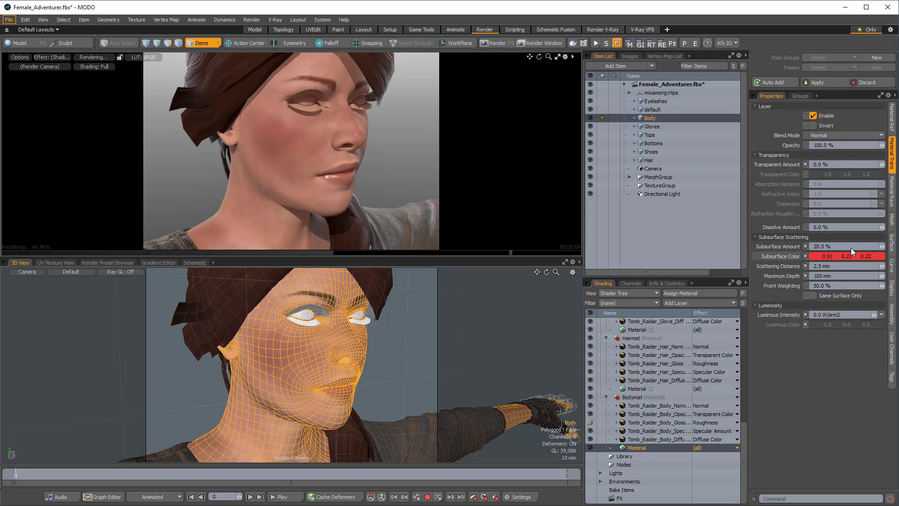
{"action": "left_click", "coordinate": [880, 247]}
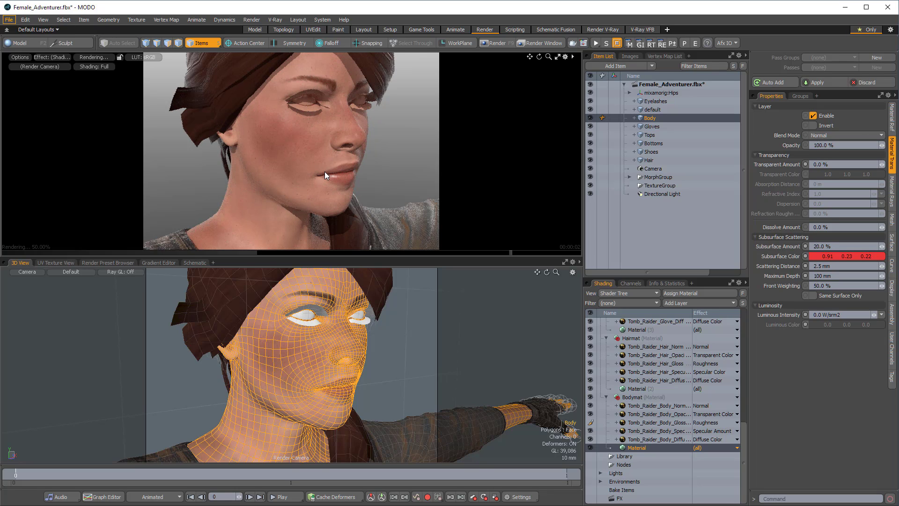
Step: Inspect the facial area of the Tomb_Raider_Body_Diffuse image in the image viewer
{"action": "double_click", "coordinate": [663, 439]}
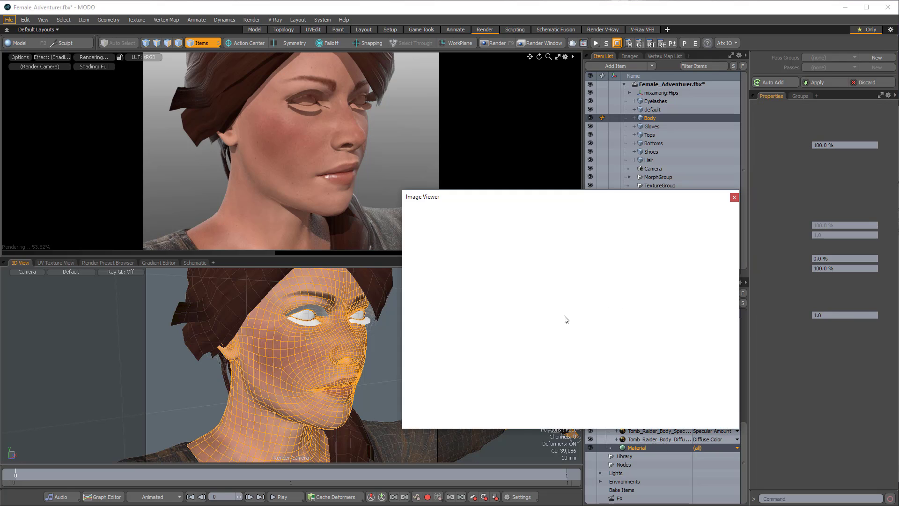
{"action": "scroll", "coordinate": [505, 239], "scroll_direction": "up", "scroll_amount": 4}
{"action": "left_click_drag", "start_coordinate": [561, 273], "coordinate": [679, 408], "text": "alt"}
{"action": "left_click_drag", "start_coordinate": [603, 327], "coordinate": [615, 350], "text": "alt"}
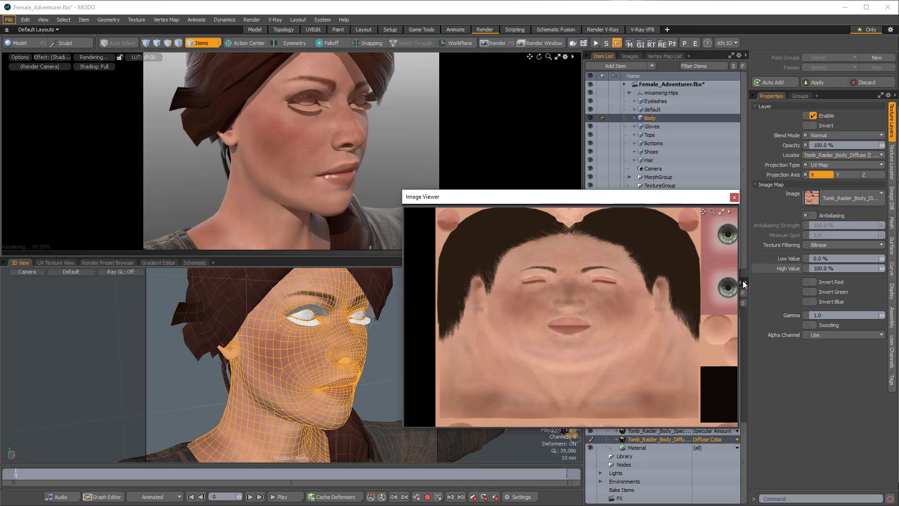
{"action": "left_click", "coordinate": [735, 197]}
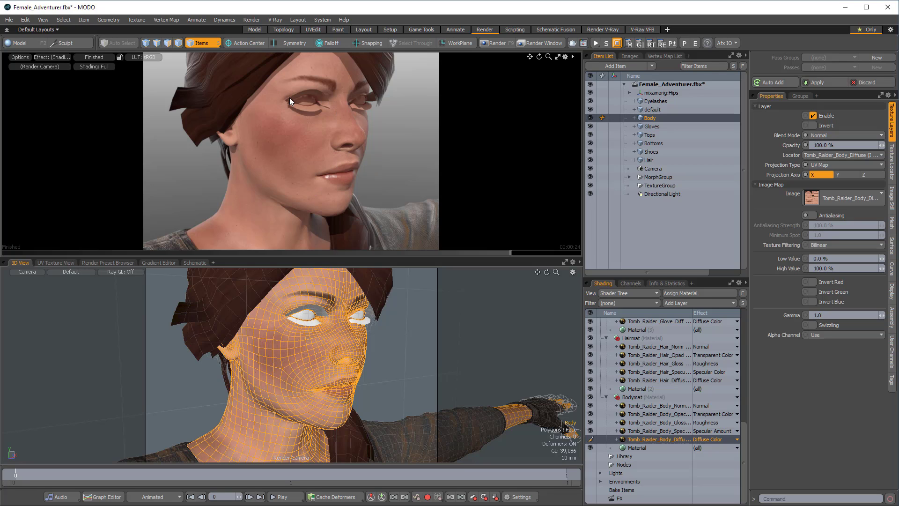
Step: Switch the 3D viewport to a perspective view framed on the right eye and select the eyeball mesh
{"action": "left_click", "coordinate": [328, 313]}
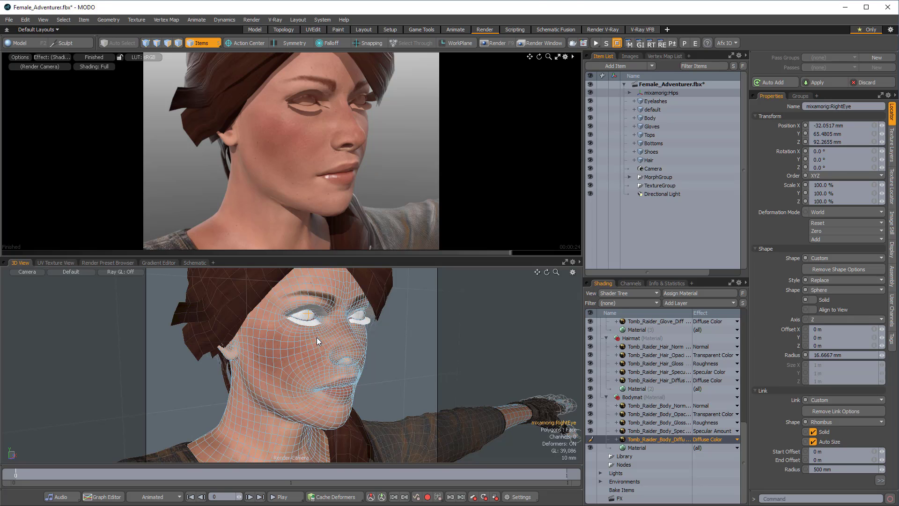
{"action": "key", "text": "ctrl+space"}
{"action": "left_click", "coordinate": [335, 317]}
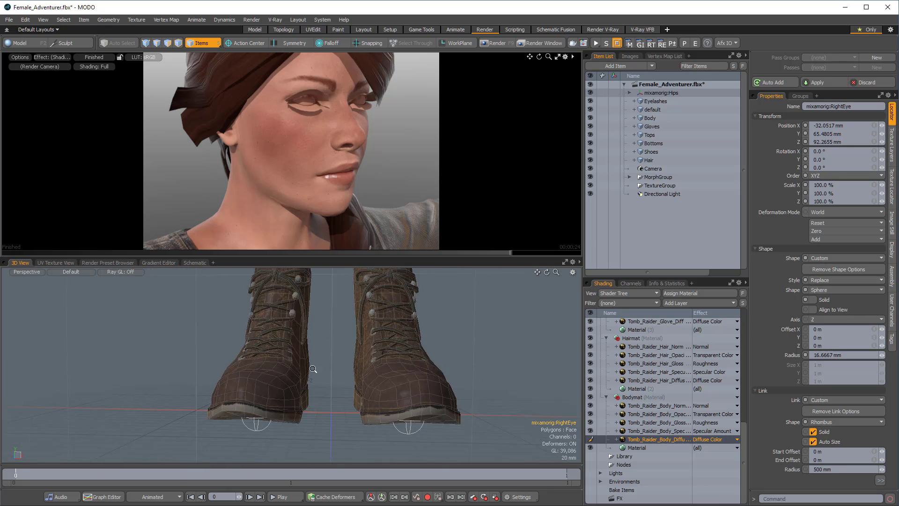
{"action": "key", "text": "shift+a"}
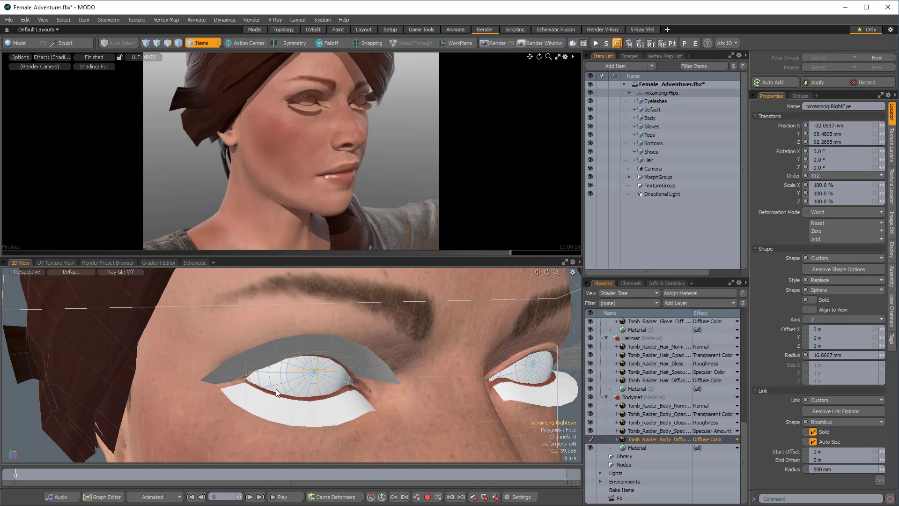
{"action": "left_click", "coordinate": [279, 386]}
{"action": "left_click_drag", "start_coordinate": [327, 357], "coordinate": [372, 359], "text": "alt"}
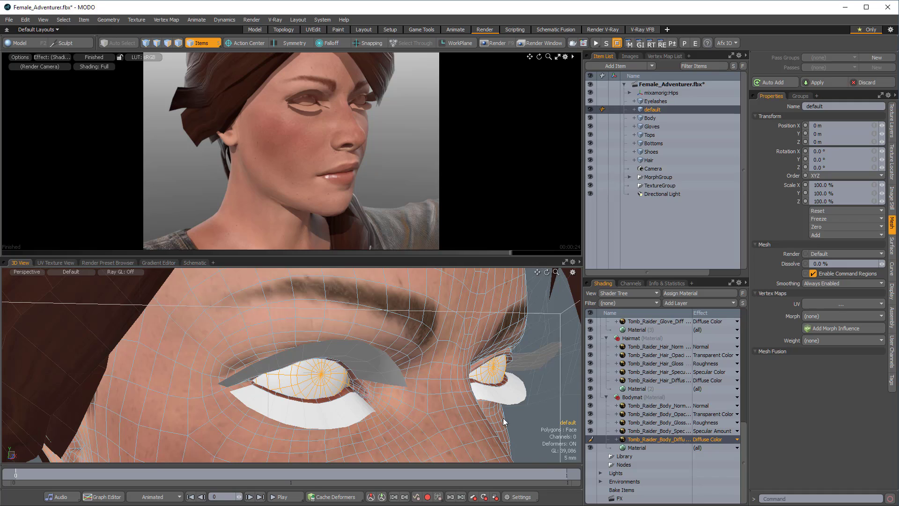
{"action": "scroll", "coordinate": [653, 355], "scroll_direction": "up", "scroll_amount": 5}
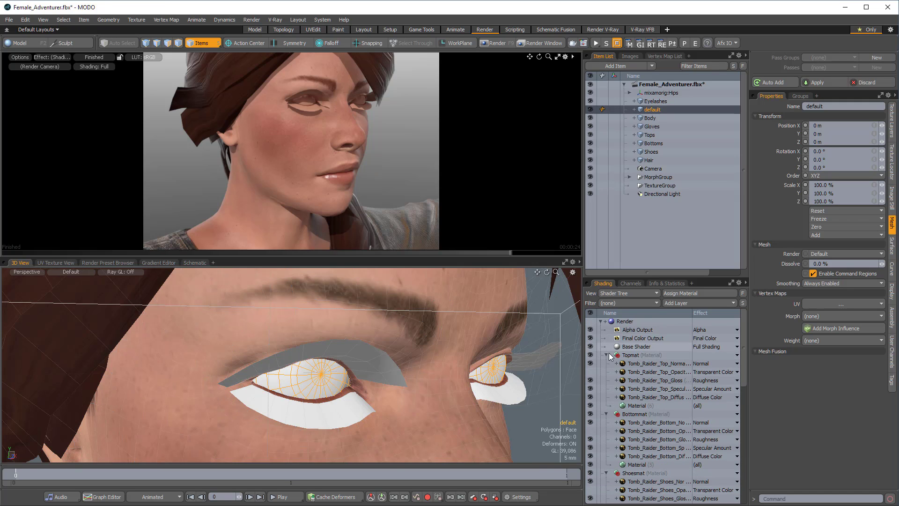
Step: Collapse the material groups above Bodymat and inspect the eye area of the Tomb_Raider_Body_Diffuse image
{"action": "left_click_drag", "start_coordinate": [605, 355], "coordinate": [606, 391]}
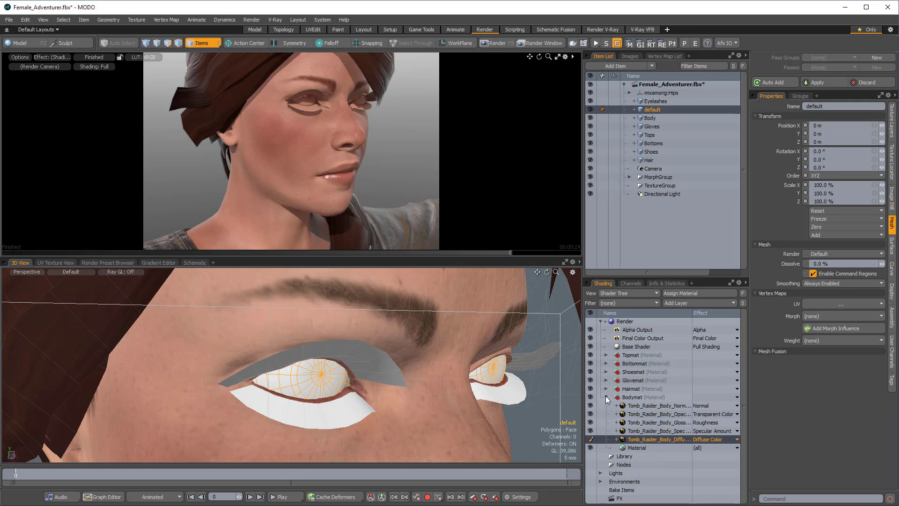
{"action": "left_click", "coordinate": [606, 397]}
{"action": "left_click", "coordinate": [607, 395]}
{"action": "double_click", "coordinate": [643, 438]}
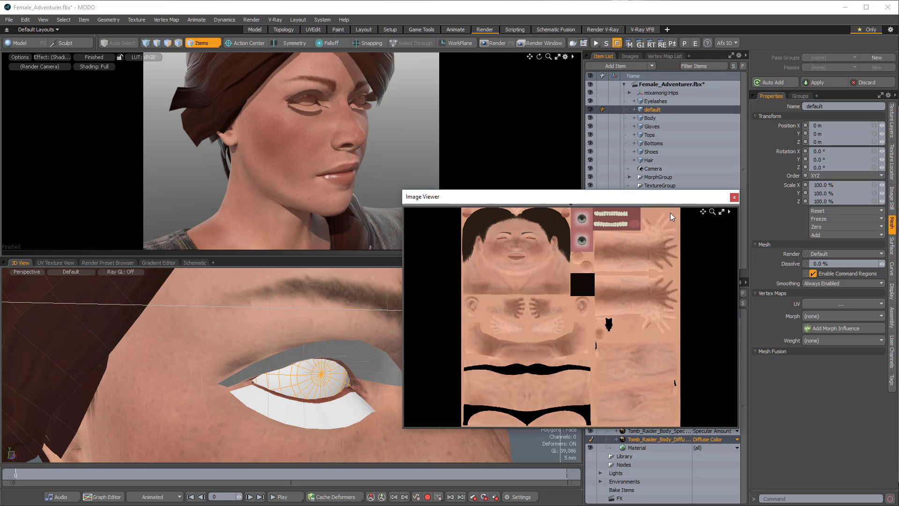
{"action": "left_click", "coordinate": [735, 197]}
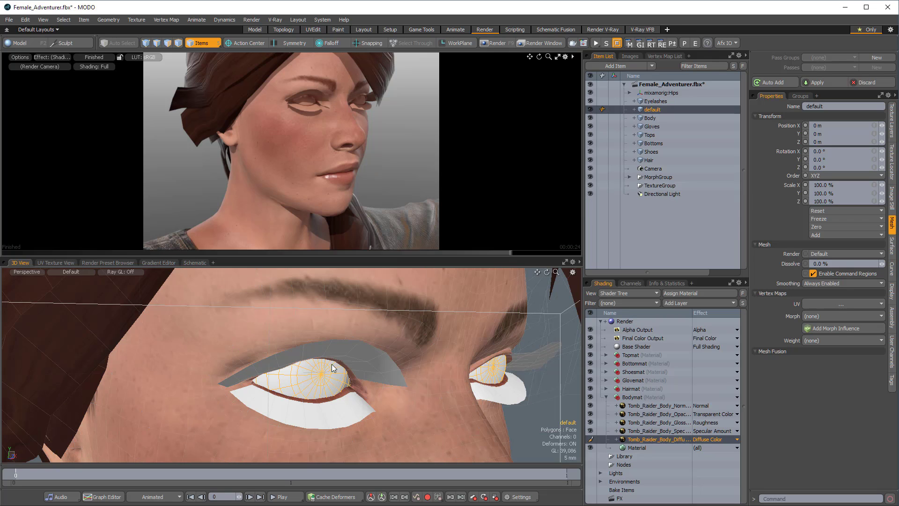
Step: Assign a new material named Eyes to the eyeball mesh and place a duplicate of the Tomb_Raider_Body_Diffuse texture in its group
{"action": "type", "text": "mEyes"}
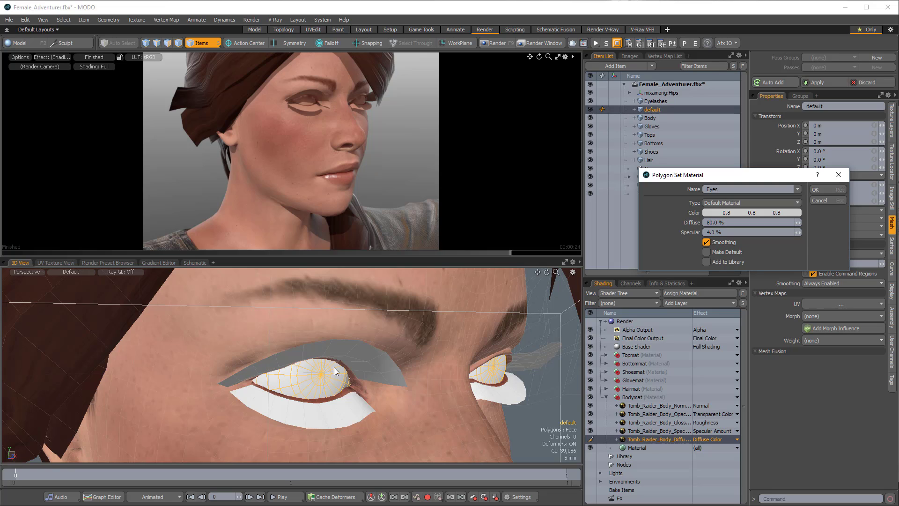
{"action": "key", "text": "Return"}
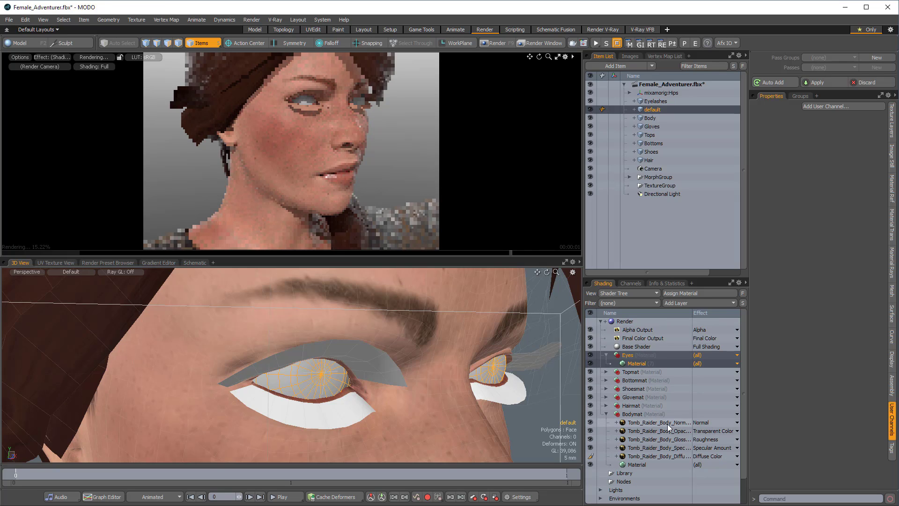
{"action": "left_click", "coordinate": [663, 453]}
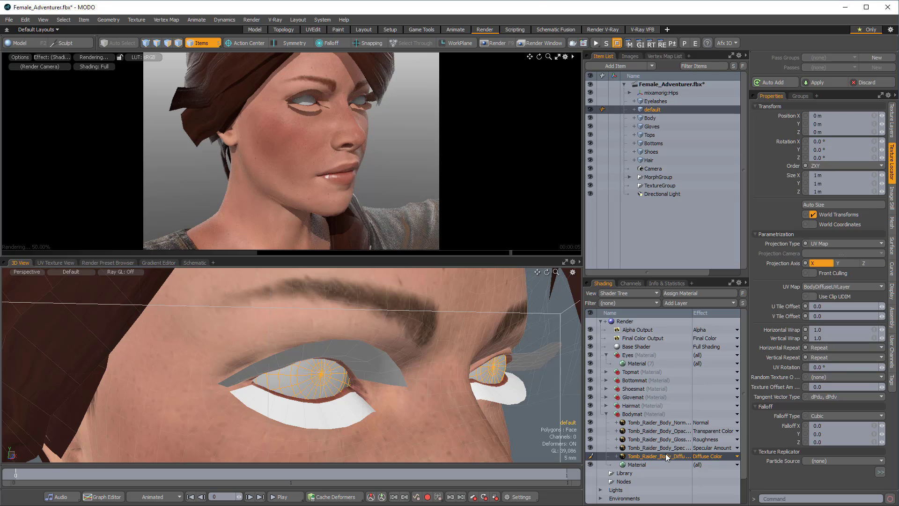
{"action": "right_click", "coordinate": [665, 453]}
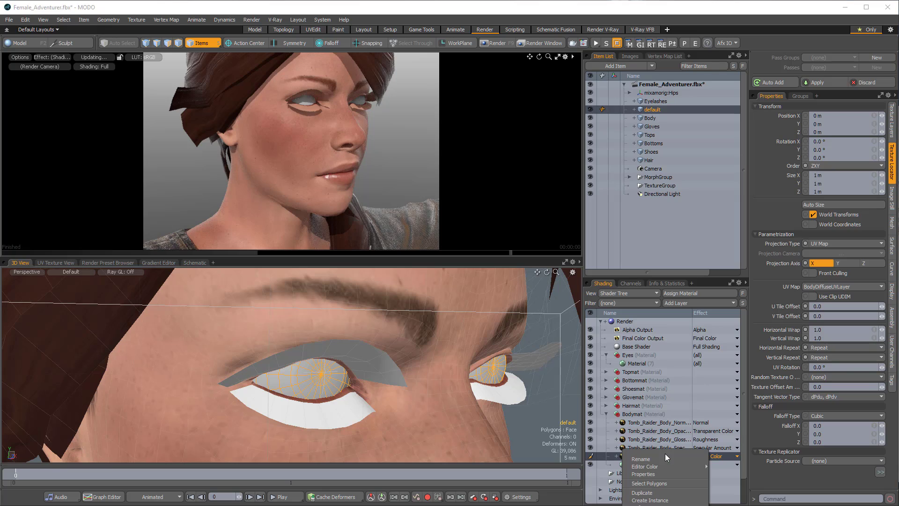
{"action": "left_click", "coordinate": [662, 494]}
{"action": "left_click_drag", "start_coordinate": [655, 457], "coordinate": [662, 358]}
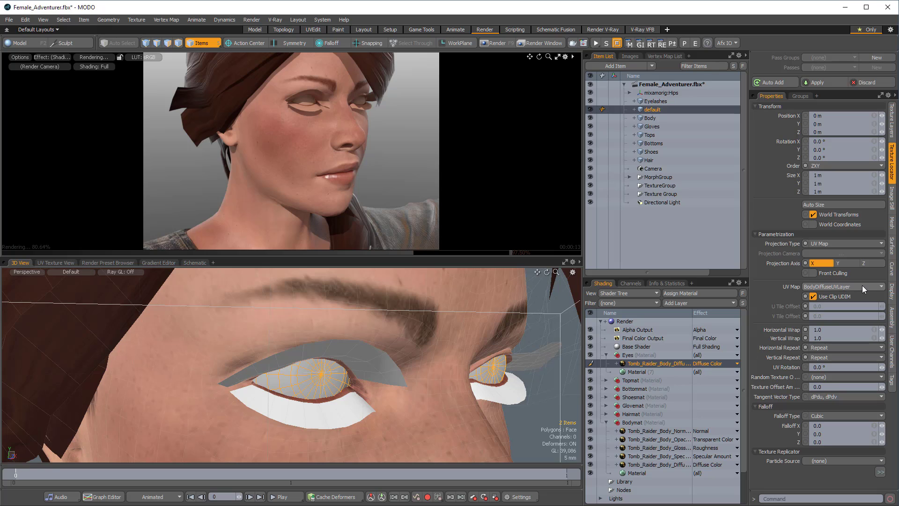
Step: Map the duplicated diffuse texture in the Eyes material to the defaultDiffuseUVLayer UV map
{"action": "left_click", "coordinate": [870, 287]}
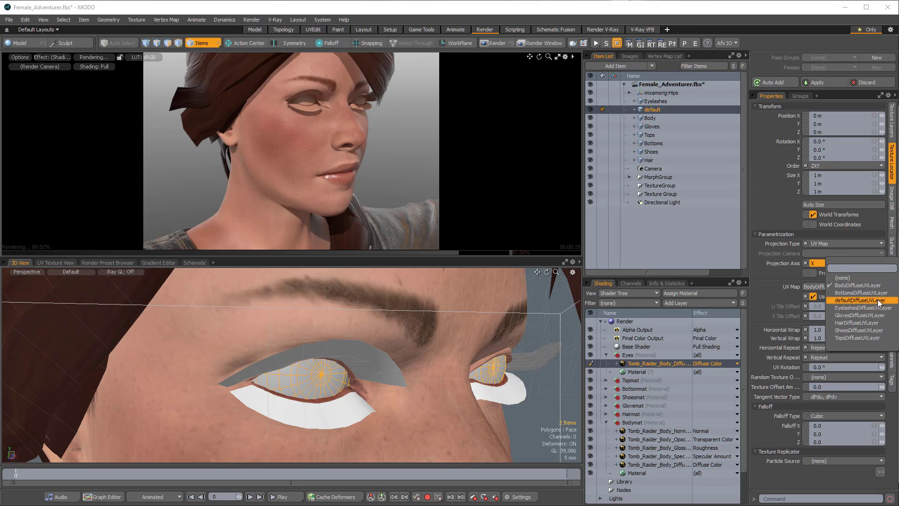
{"action": "left_click", "coordinate": [876, 300]}
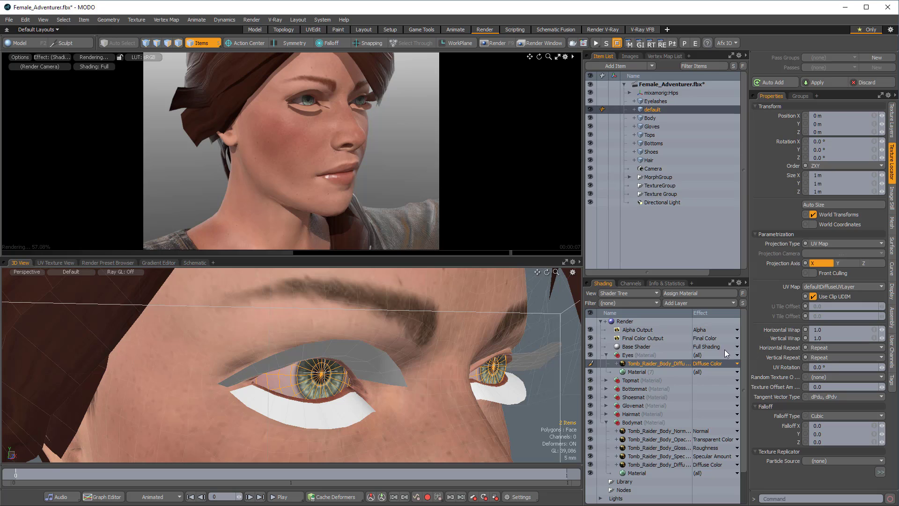
{"action": "left_click", "coordinate": [892, 121]}
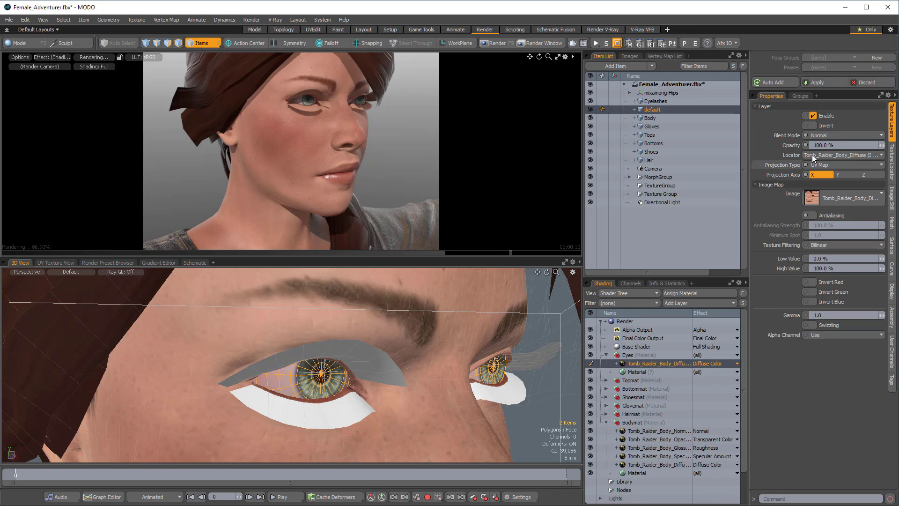
Step: Set the Eyes material's Roughness to 10% and its Clearcoat Amount to 25%
{"action": "left_click", "coordinate": [638, 370]}
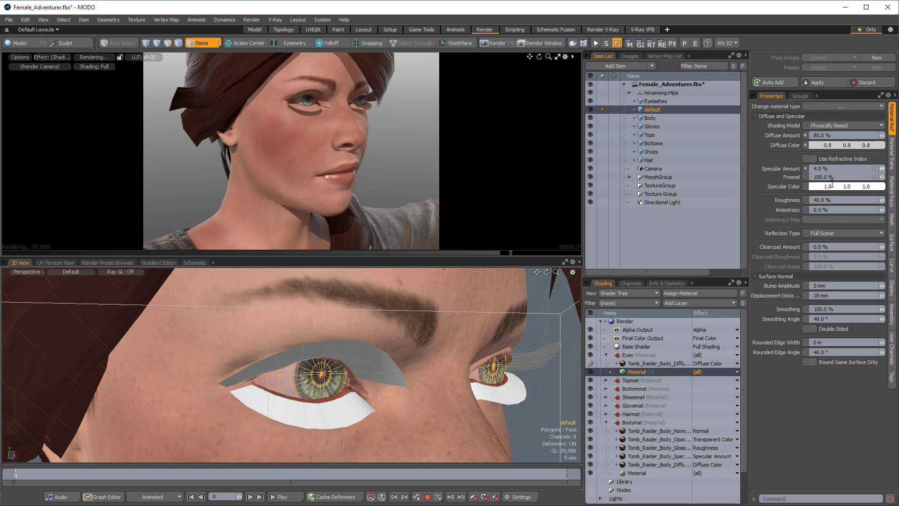
{"action": "left_click", "coordinate": [823, 200]}
{"action": "type", "text": "10"}
{"action": "key", "text": "Tab"}
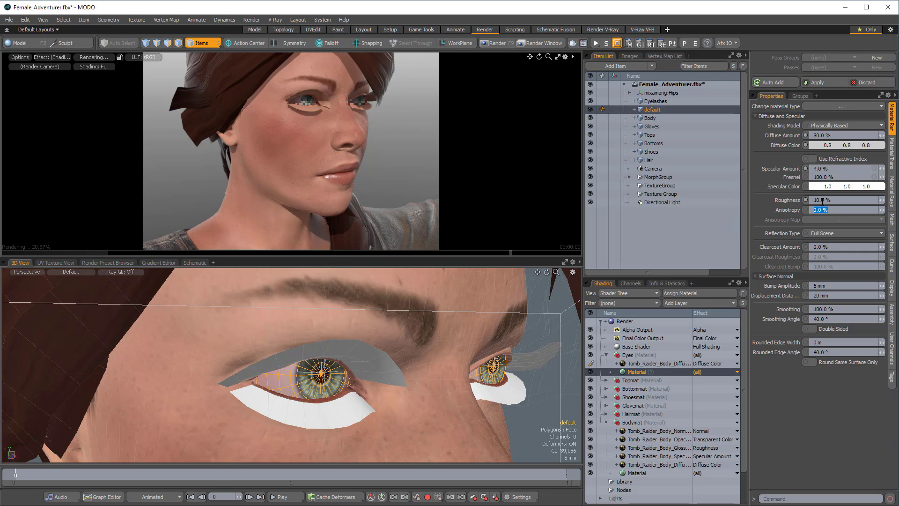
{"action": "key", "text": "Tab"}
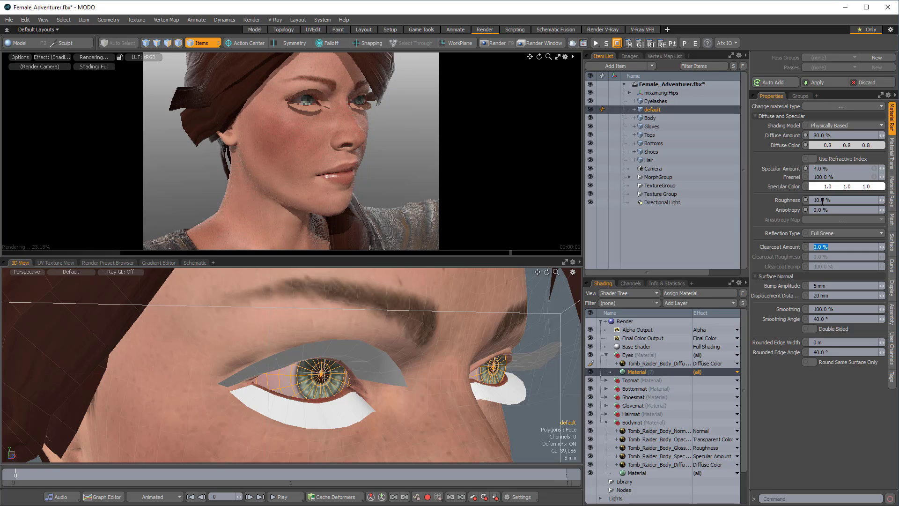
{"action": "type", "text": "25"}
{"action": "key", "text": "Return"}
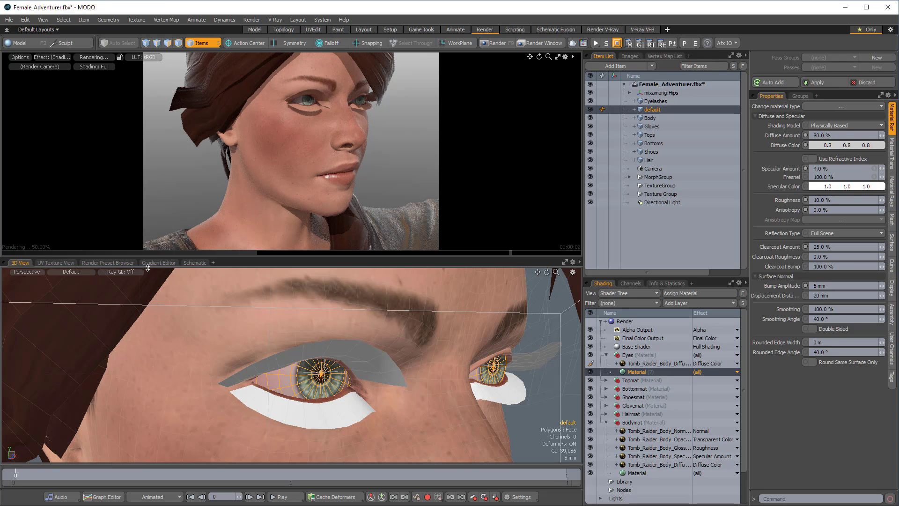
Step: Load the PaperMill Ruins E preset from the Smart IBL Environments into the scene
{"action": "left_click", "coordinate": [118, 265]}
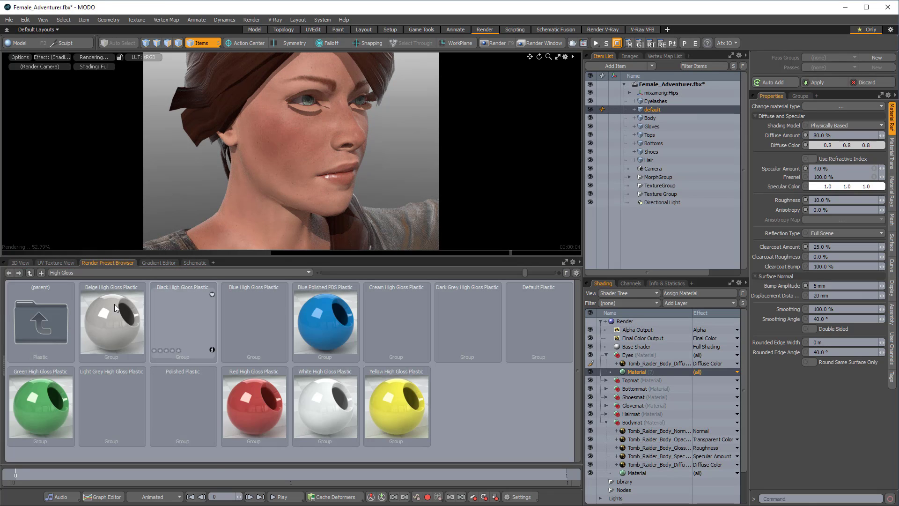
{"action": "left_click", "coordinate": [142, 272]}
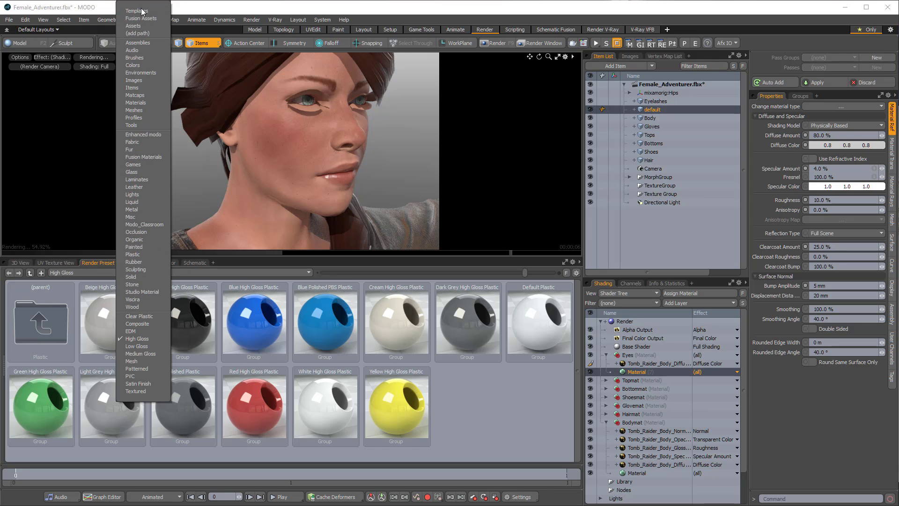
{"action": "left_click", "coordinate": [143, 70]}
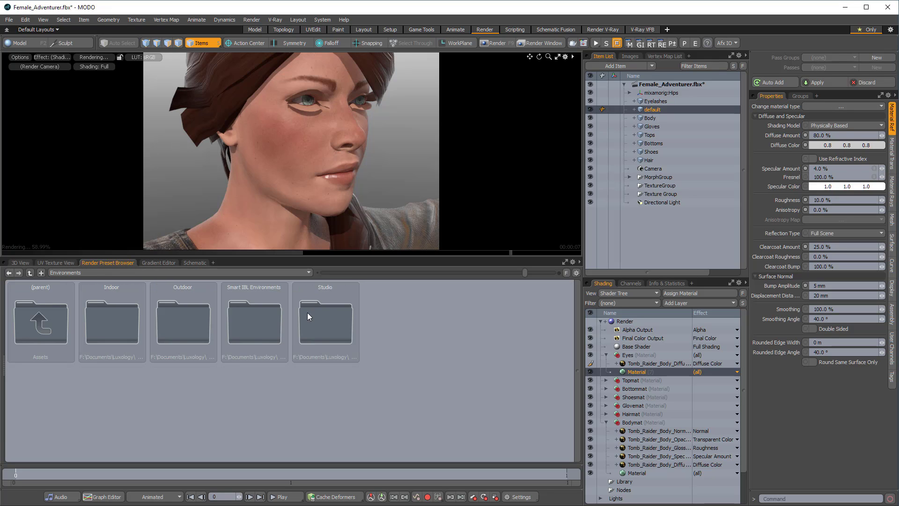
{"action": "double_click", "coordinate": [273, 332]}
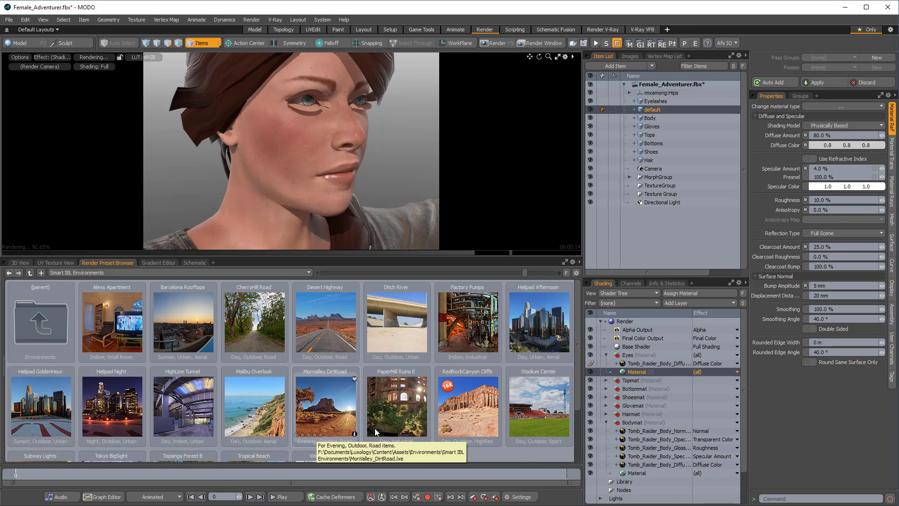
{"action": "double_click", "coordinate": [398, 400]}
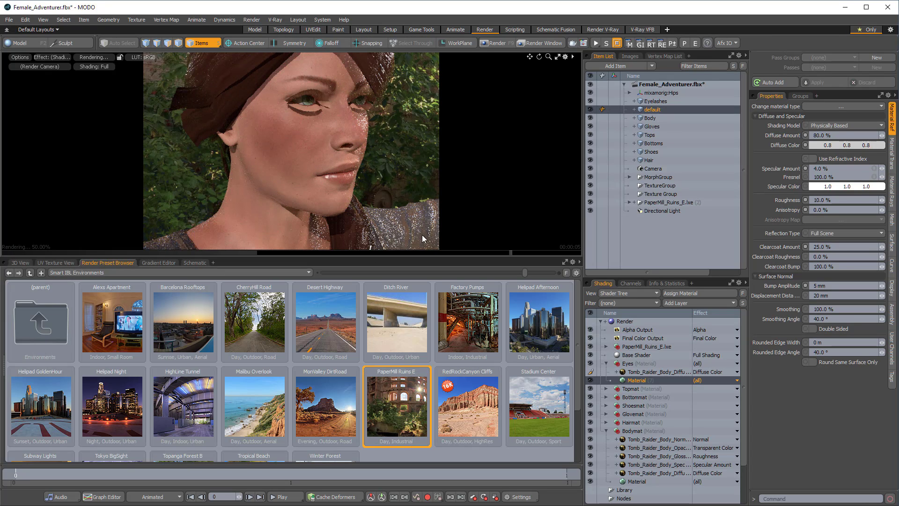
Step: Raise the Eyes material's Clearcoat Amount to 40% while checking the eye reflections up close in the render preview
{"action": "left_click_drag", "start_coordinate": [318, 109], "coordinate": [269, 169], "text": "alt"}
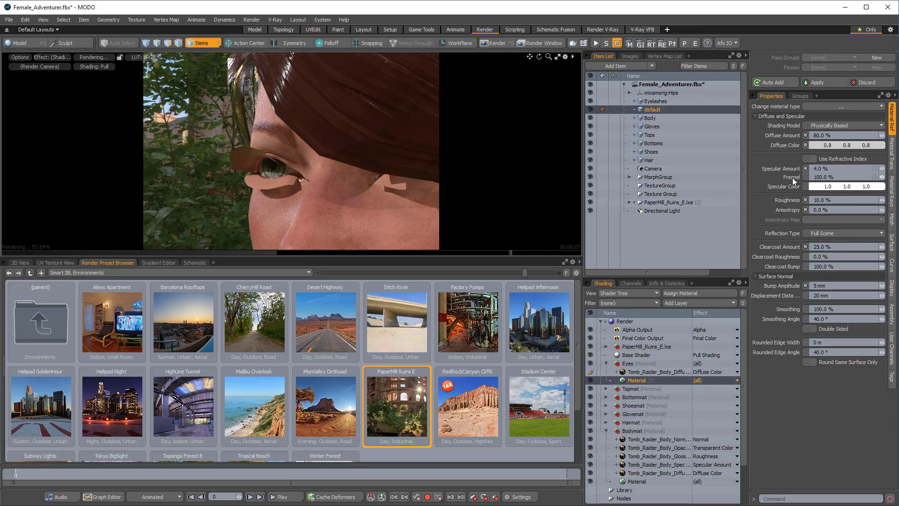
{"action": "left_click_drag", "start_coordinate": [882, 247], "coordinate": [890, 247]}
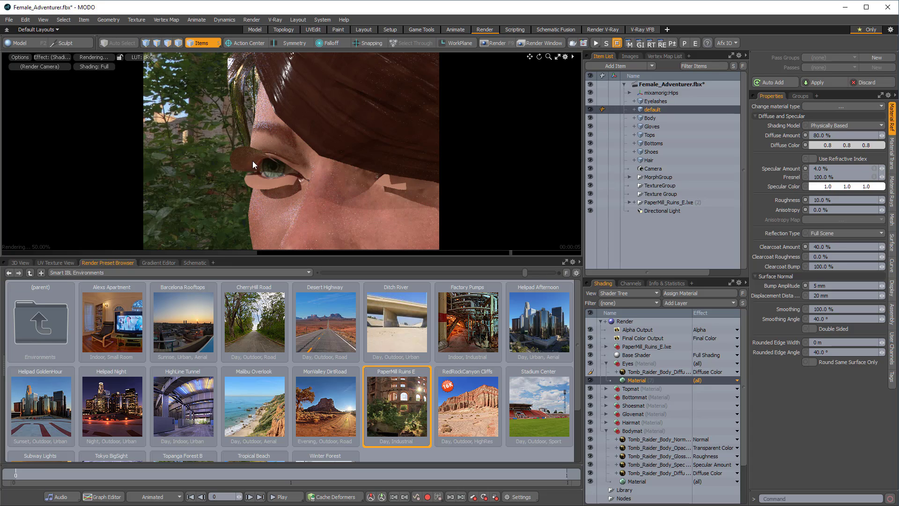
{"action": "left_click_drag", "start_coordinate": [251, 161], "coordinate": [338, 176], "text": "alt"}
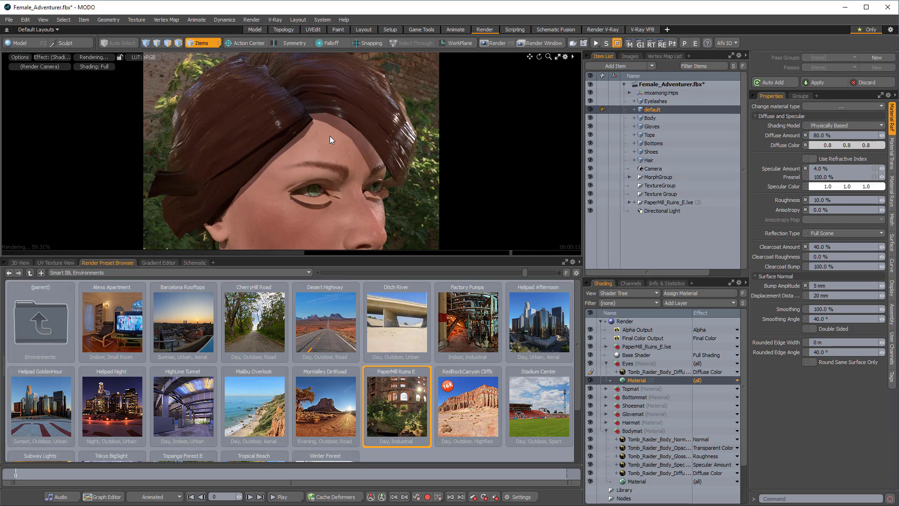
Step: Select the hair's material in the render preview and inspect its Tomb_Raider_Hair_Diffuse and Tomb_Raider_Hair_Specular images
{"action": "left_click", "coordinate": [377, 111]}
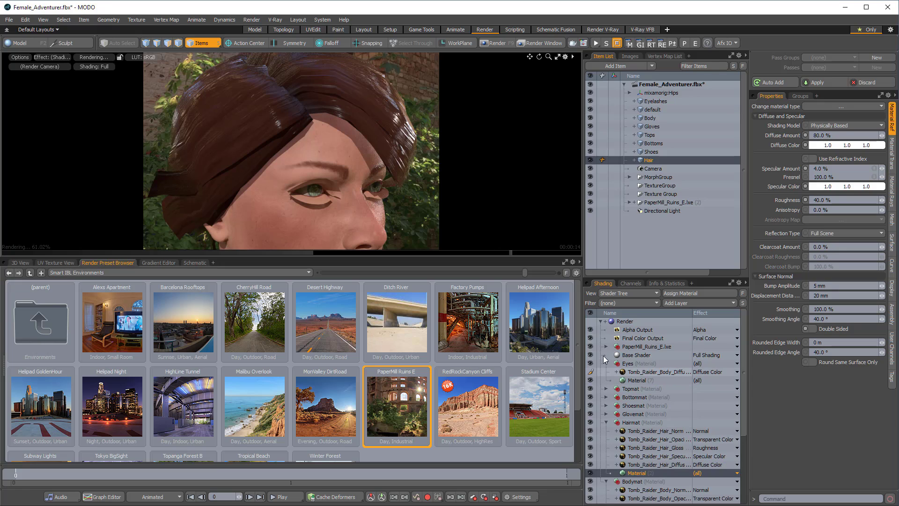
{"action": "double_click", "coordinate": [667, 464]}
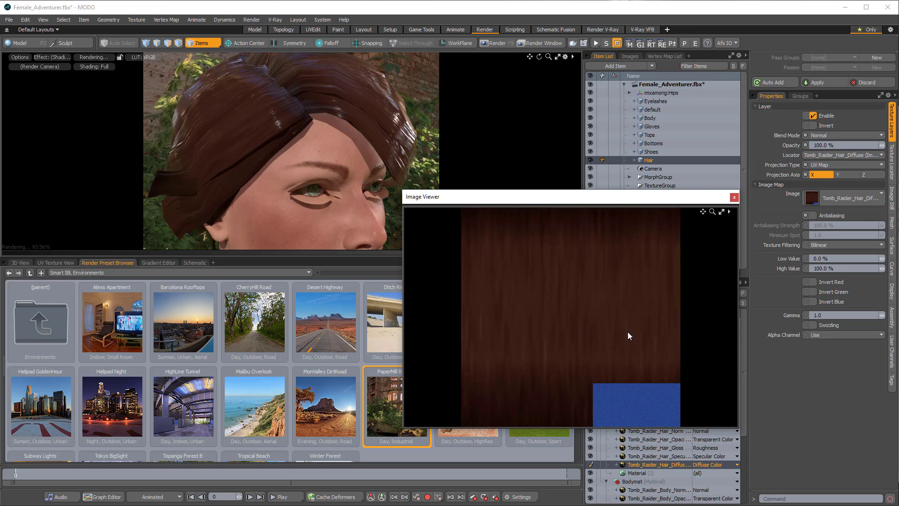
{"action": "left_click", "coordinate": [734, 197]}
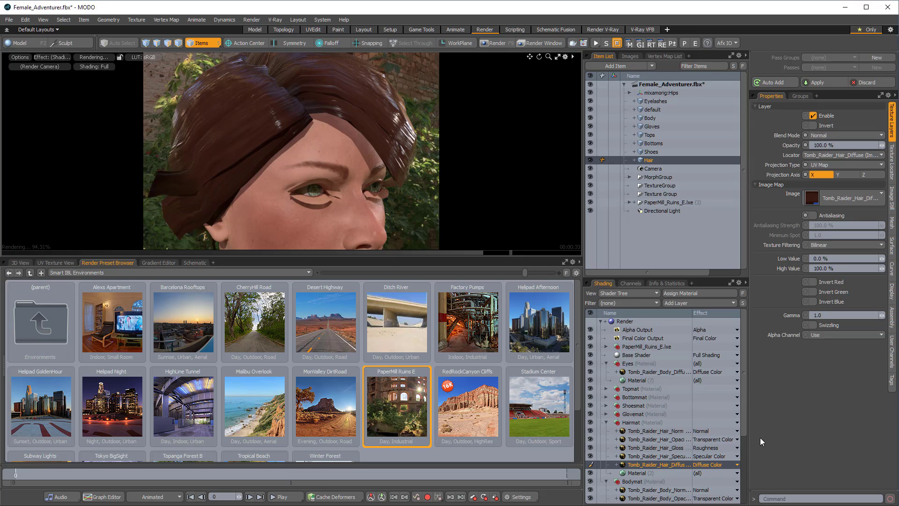
{"action": "double_click", "coordinate": [657, 455]}
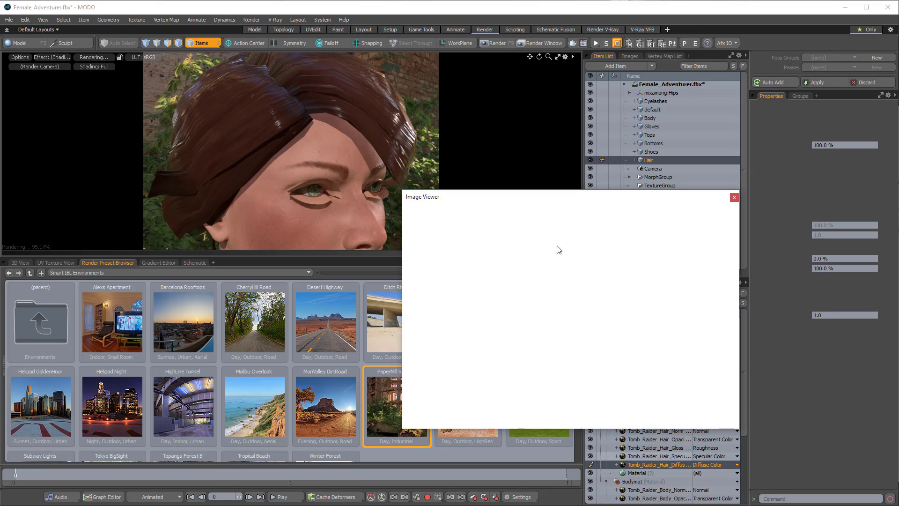
{"action": "left_click", "coordinate": [734, 197]}
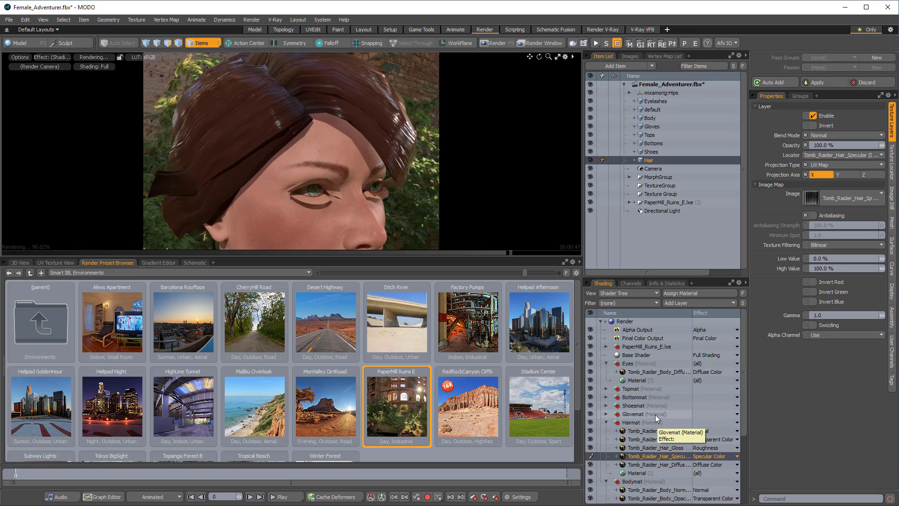
Step: Inspect the strand shapes in the Tomb_Raider_Hair_Opacity image and disable that texture layer in the Hairmat material
{"action": "left_click", "coordinate": [680, 439]}
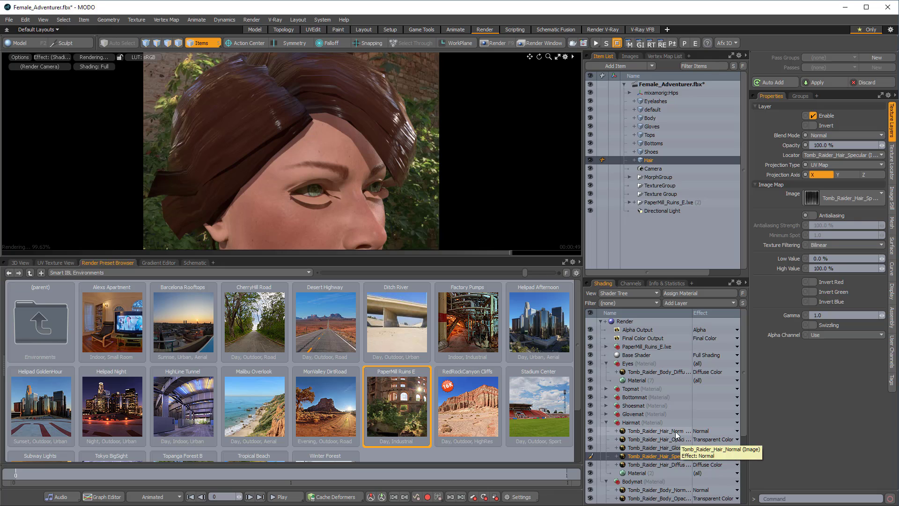
{"action": "double_click", "coordinate": [657, 441]}
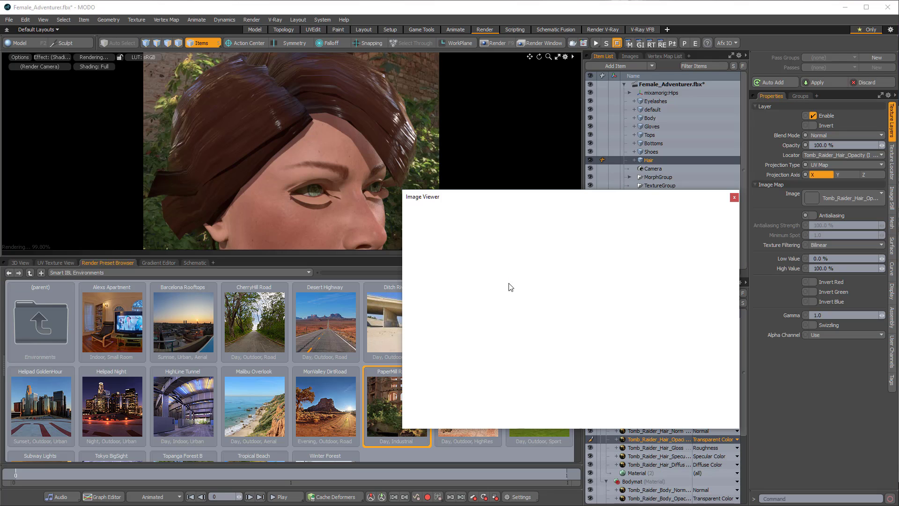
{"action": "scroll", "coordinate": [571, 270], "scroll_direction": "up", "scroll_amount": 6}
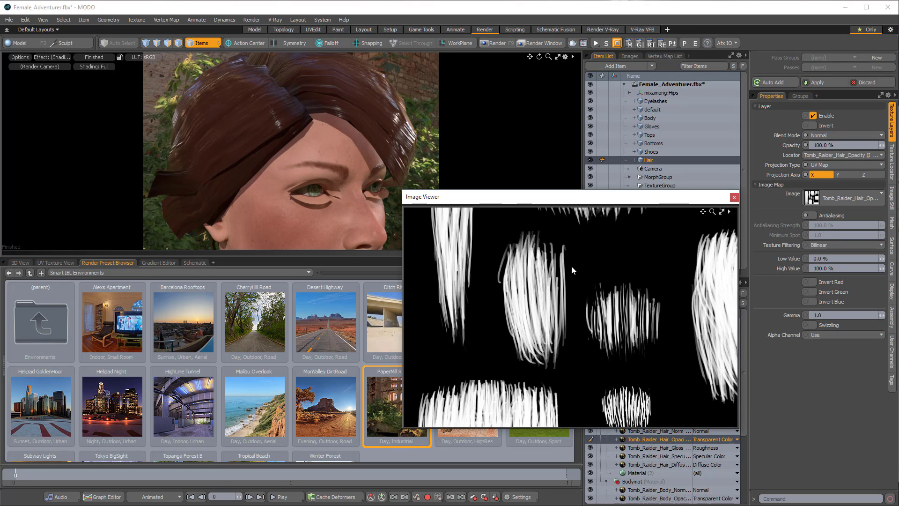
{"action": "left_click_drag", "start_coordinate": [571, 268], "coordinate": [664, 325], "text": "alt"}
{"action": "left_click_drag", "start_coordinate": [473, 242], "coordinate": [568, 317], "text": "alt"}
{"action": "scroll", "coordinate": [473, 323], "scroll_direction": "down", "scroll_amount": 4}
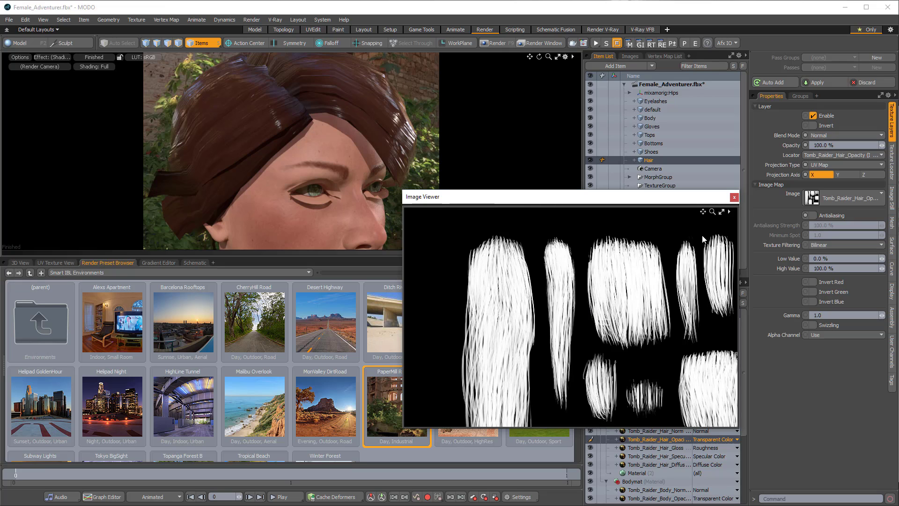
{"action": "left_click", "coordinate": [734, 197]}
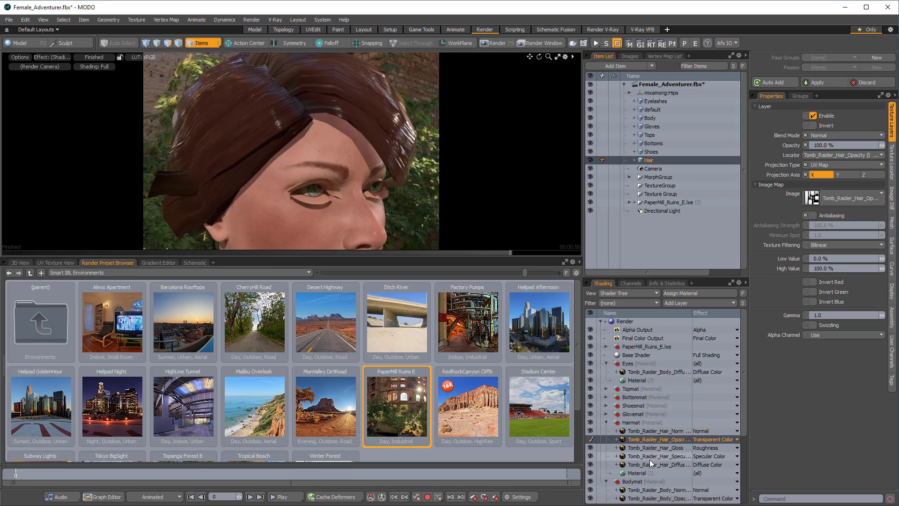
{"action": "left_click", "coordinate": [592, 439]}
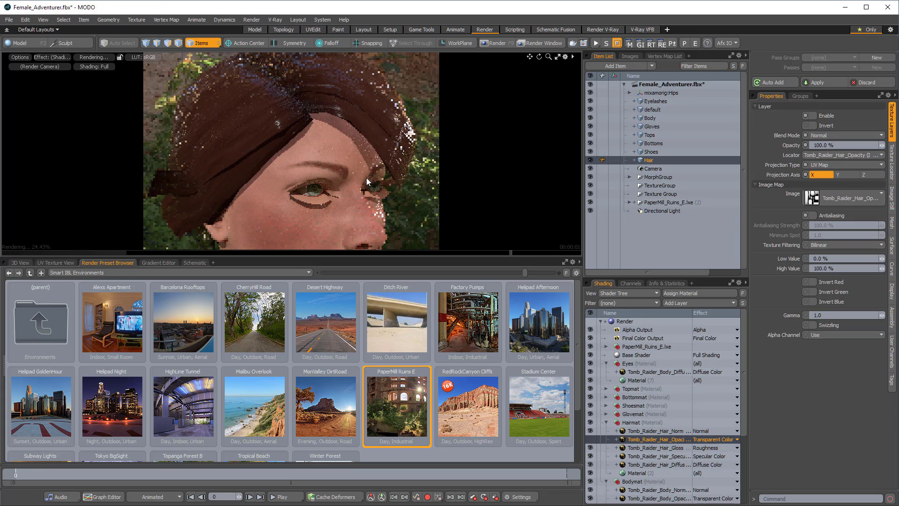
Step: Set the Tomb_Raider_Hair_Specular texture's effect to Specular Amount and its blend mode to Multiply
{"action": "left_click", "coordinate": [673, 456]}
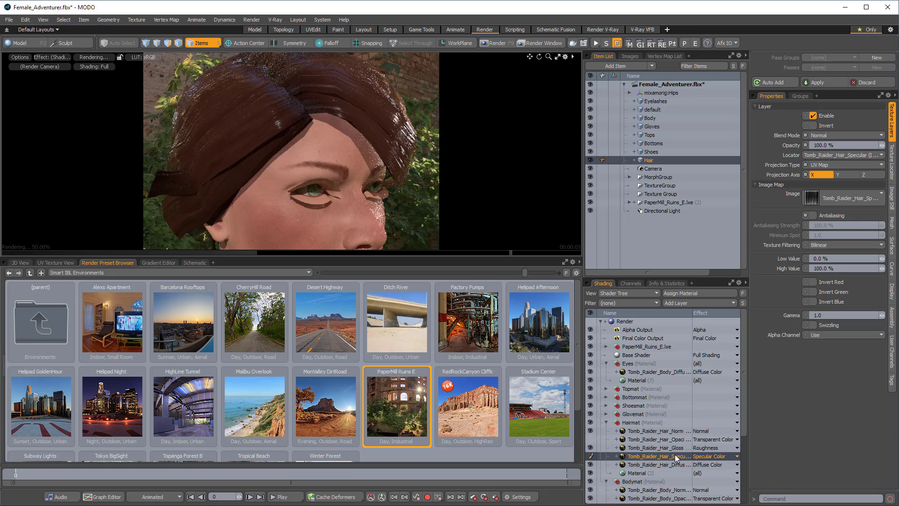
{"action": "left_click", "coordinate": [737, 456]}
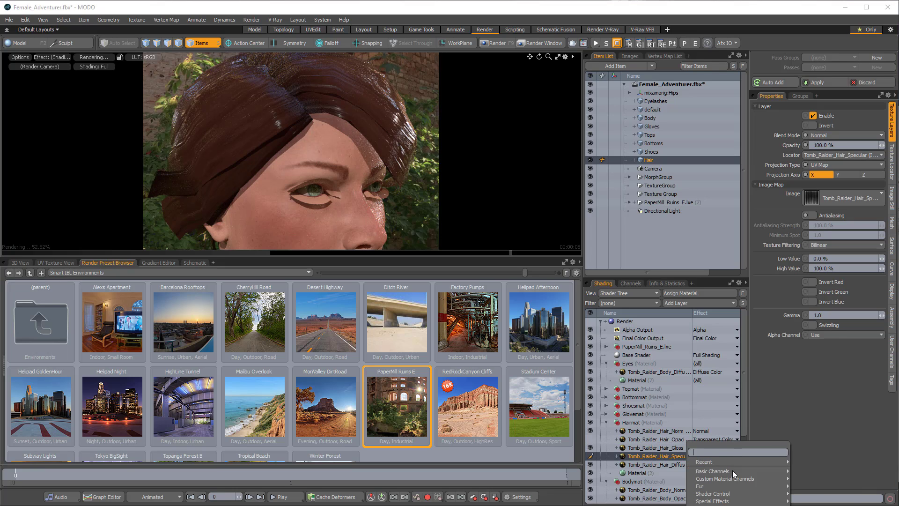
{"action": "mouse_move", "coordinate": [730, 463]}
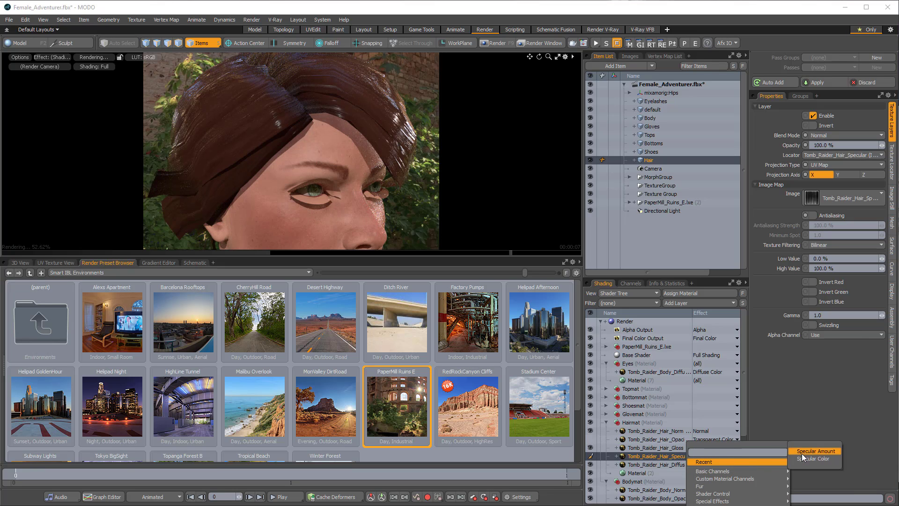
{"action": "left_click", "coordinate": [802, 451]}
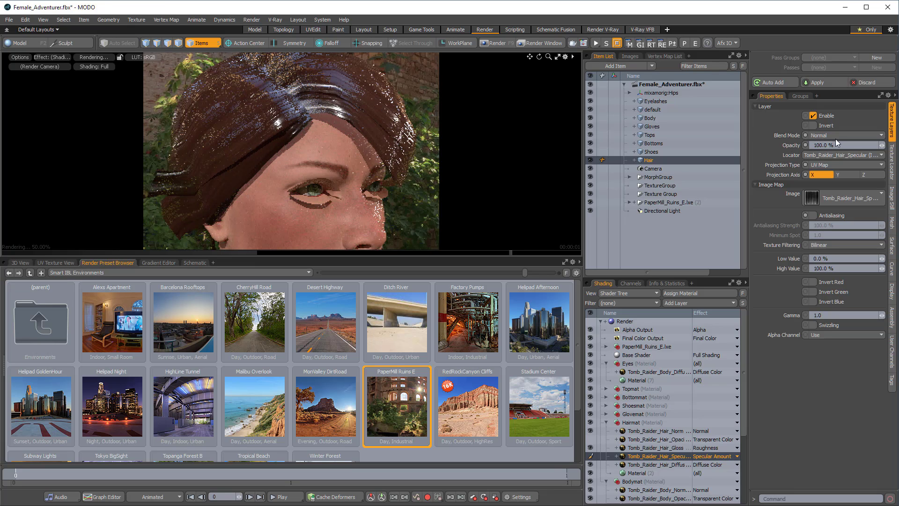
{"action": "left_click", "coordinate": [848, 137]}
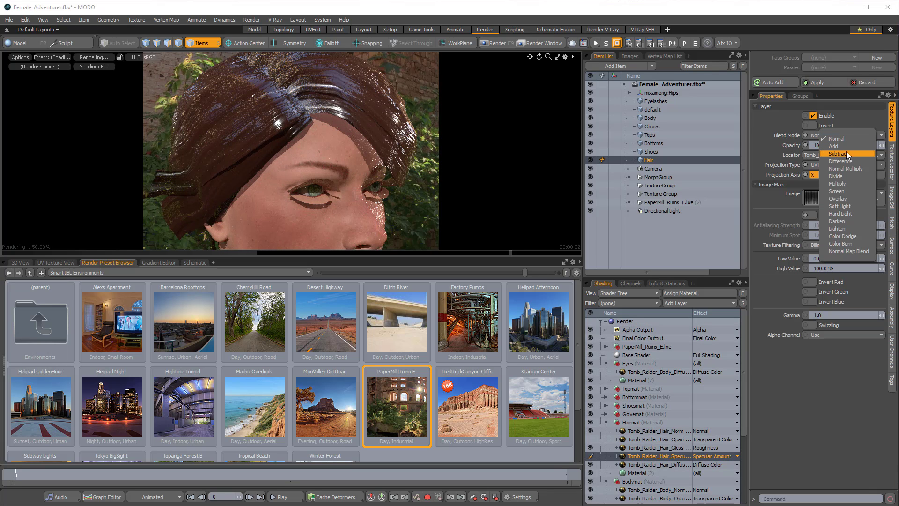
{"action": "left_click", "coordinate": [848, 183]}
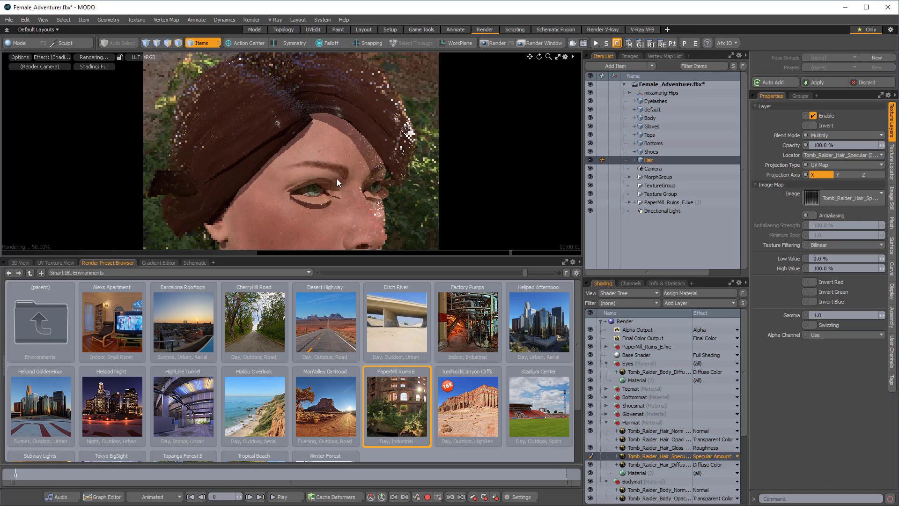
Step: Invert the Tomb_Raider_Hair_Gloss texture that drives the hair's roughness
{"action": "left_click", "coordinate": [642, 473]}
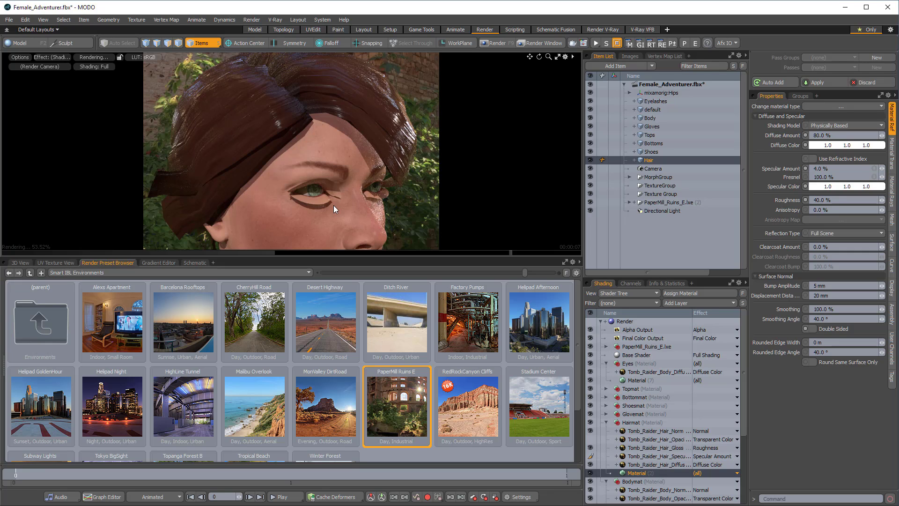
{"action": "left_click", "coordinate": [667, 448]}
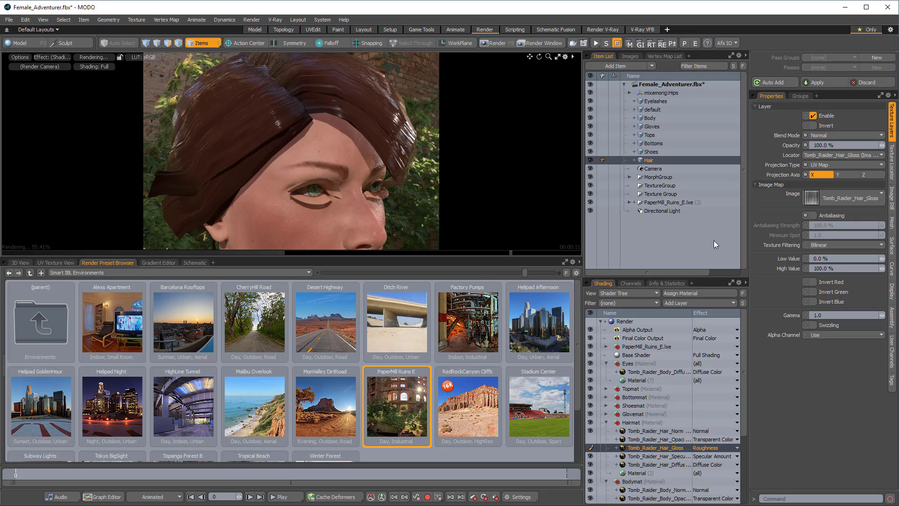
{"action": "left_click", "coordinate": [843, 261]}
{"action": "left_click", "coordinate": [811, 125]}
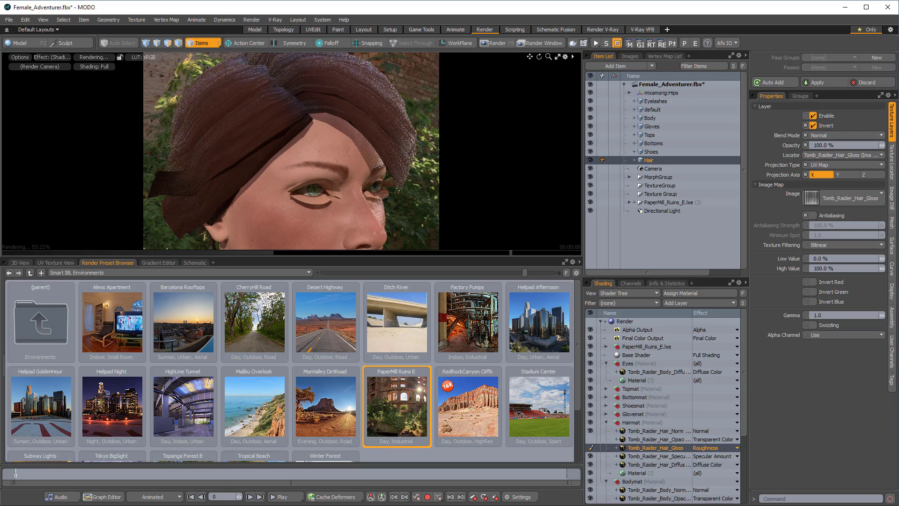
Step: Make the base material in Hairmat double sided and hide the Directional Light
{"action": "left_click", "coordinate": [651, 472]}
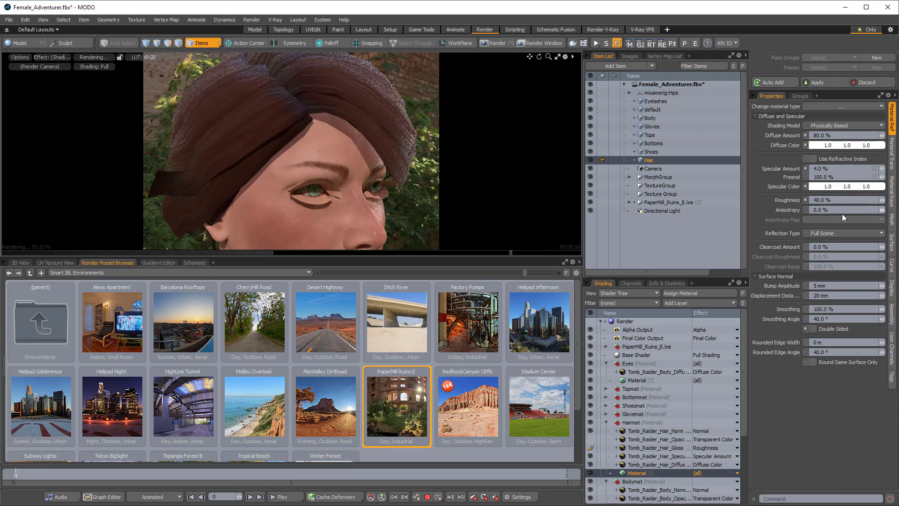
{"action": "left_click", "coordinate": [814, 328]}
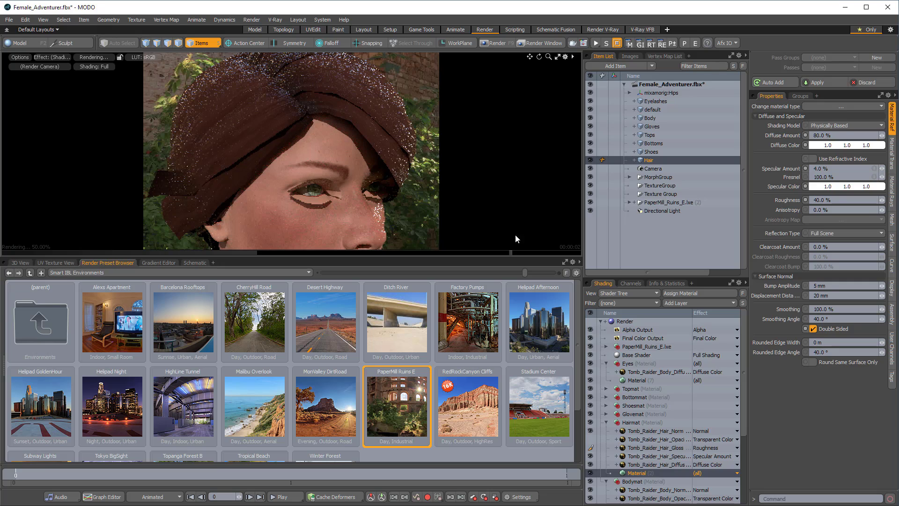
{"action": "left_click", "coordinate": [590, 210]}
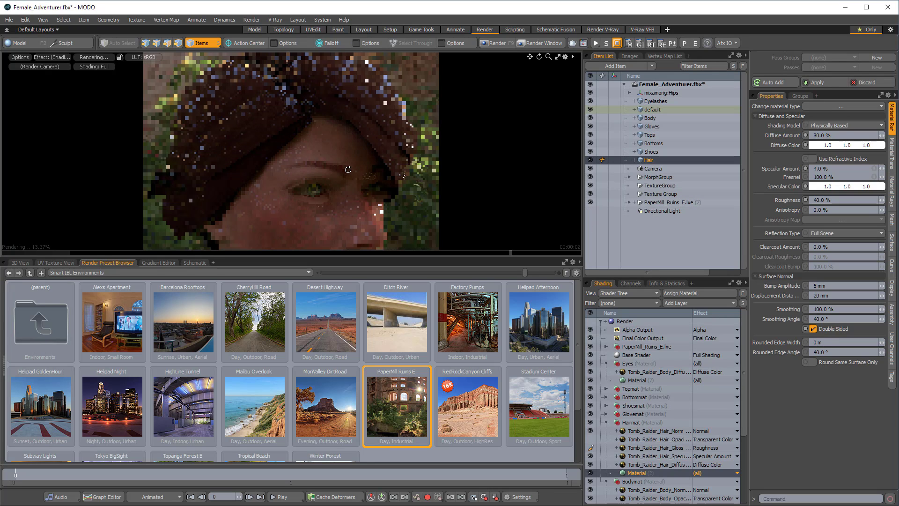
Step: Move the Tomb_Raider_Hair_Opacity layer above the normal map to the top of the Hairmat group
{"action": "scroll", "coordinate": [358, 162], "scroll_direction": "down", "scroll_amount": 3}
{"action": "left_click_drag", "start_coordinate": [357, 161], "coordinate": [367, 110], "text": "alt"}
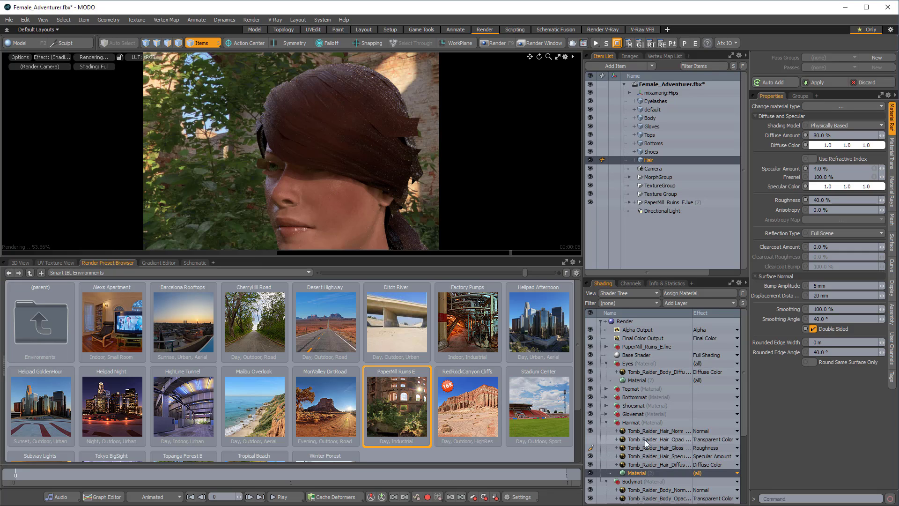
{"action": "left_click_drag", "start_coordinate": [655, 442], "coordinate": [654, 429]}
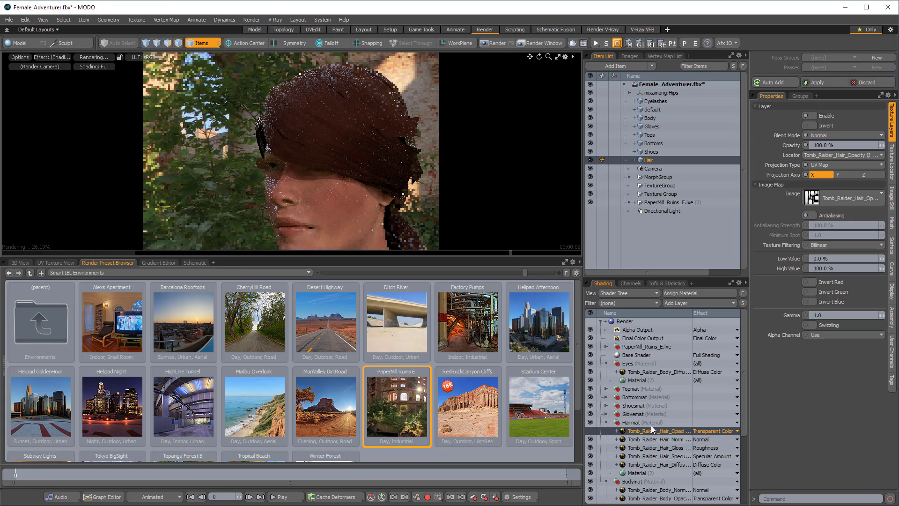
Step: Add a group inside Hairmat and move all its hair texture layers and base material into it
{"action": "left_click", "coordinate": [695, 302]}
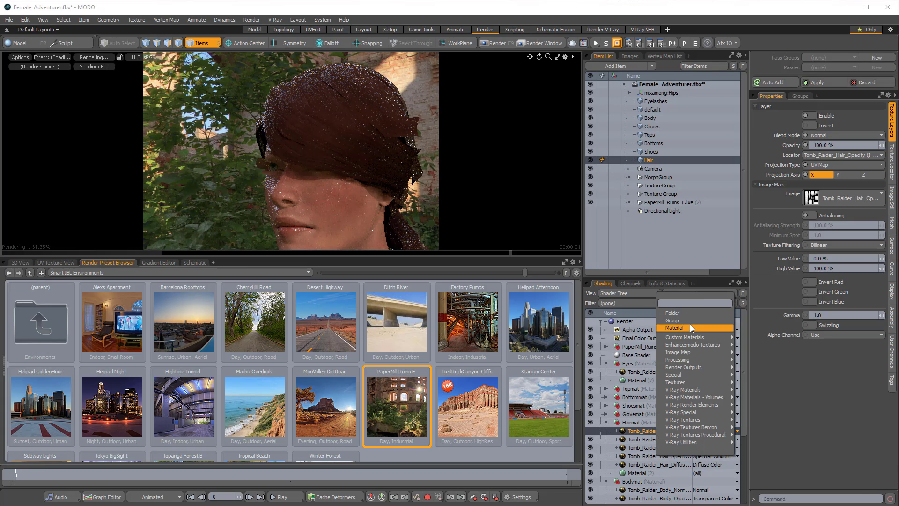
{"action": "left_click", "coordinate": [689, 321]}
{"action": "left_click", "coordinate": [650, 440]}
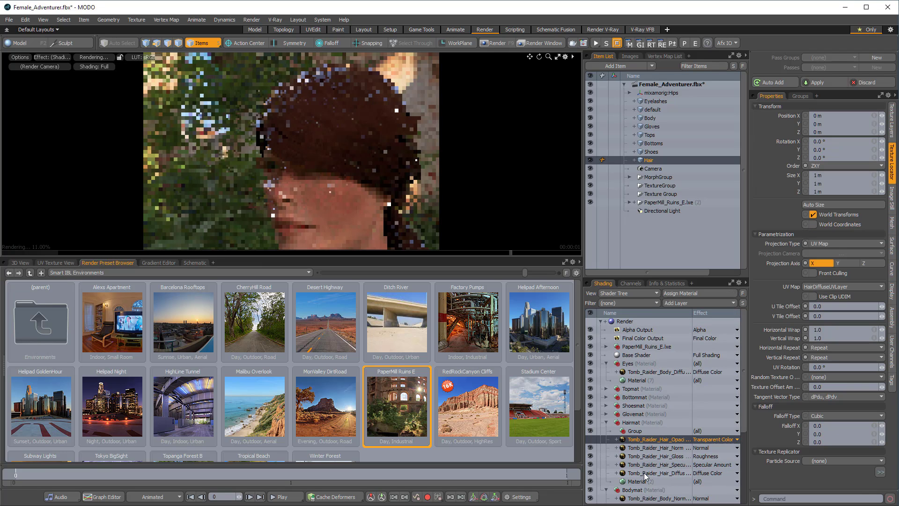
{"action": "left_click", "coordinate": [644, 481], "text": "shift"}
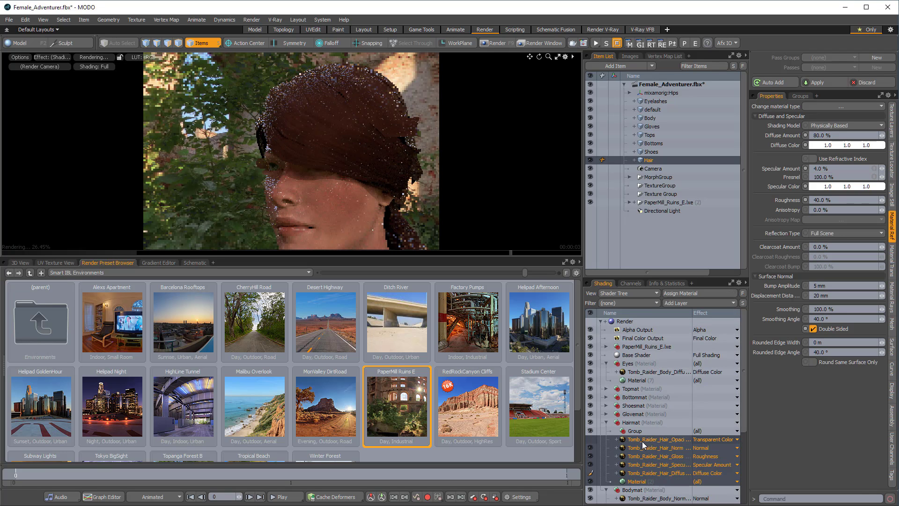
{"action": "left_click_drag", "start_coordinate": [642, 442], "coordinate": [635, 431]}
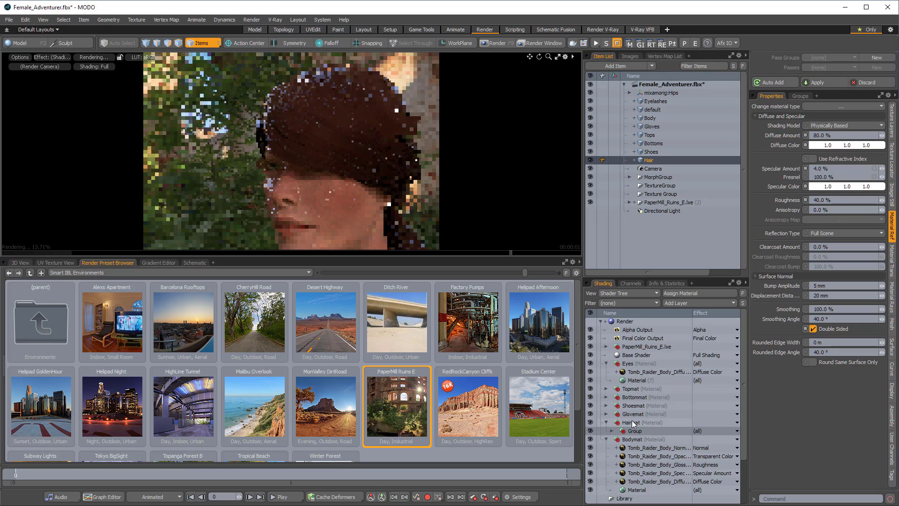
Step: Add a new material directly under Hairmat and set its Shading Model to Traditional
{"action": "left_click", "coordinate": [632, 422]}
{"action": "left_click", "coordinate": [692, 303]}
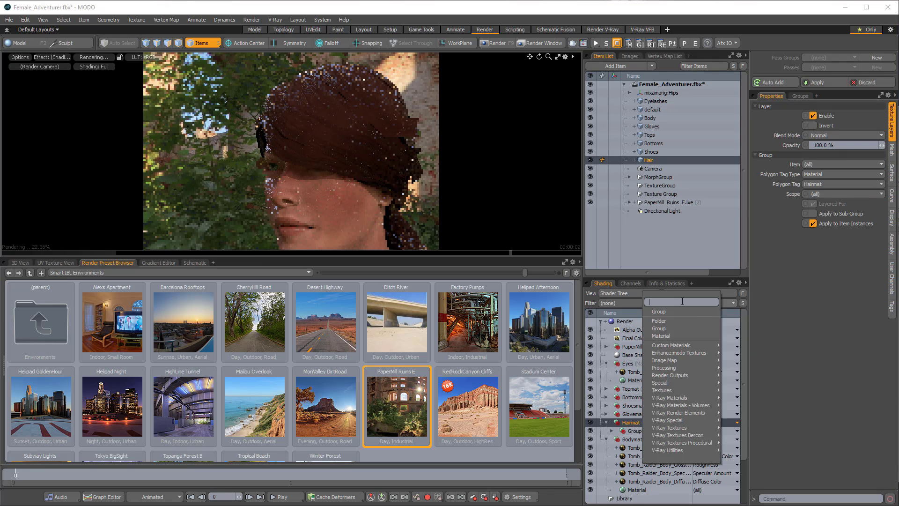
{"action": "left_click", "coordinate": [671, 334]}
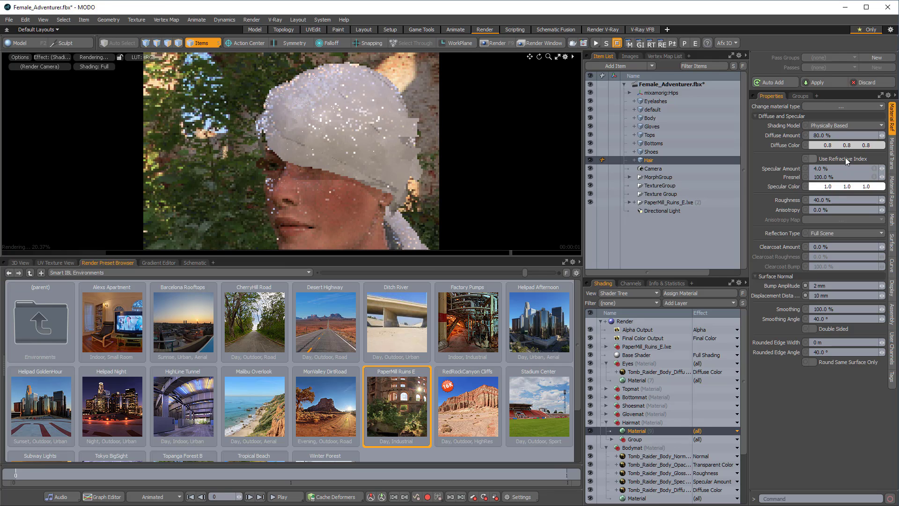
{"action": "left_click", "coordinate": [836, 125]}
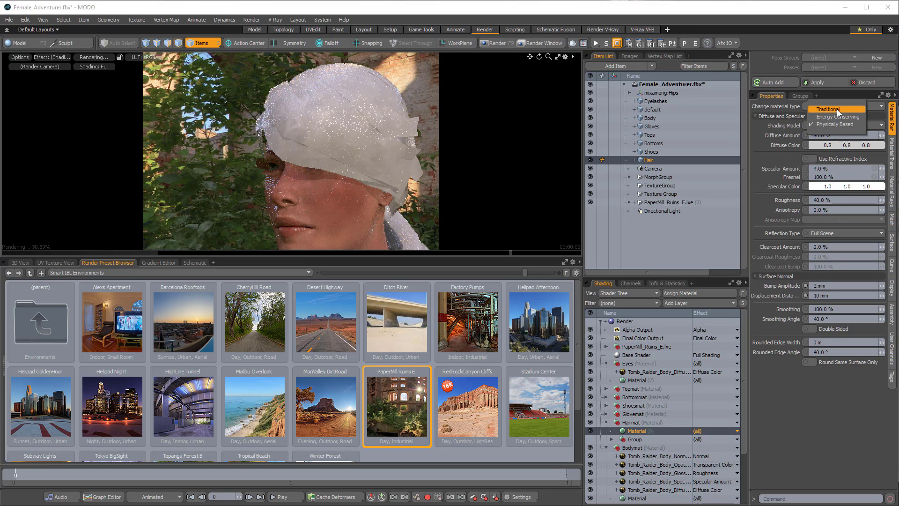
{"action": "left_click", "coordinate": [836, 109]}
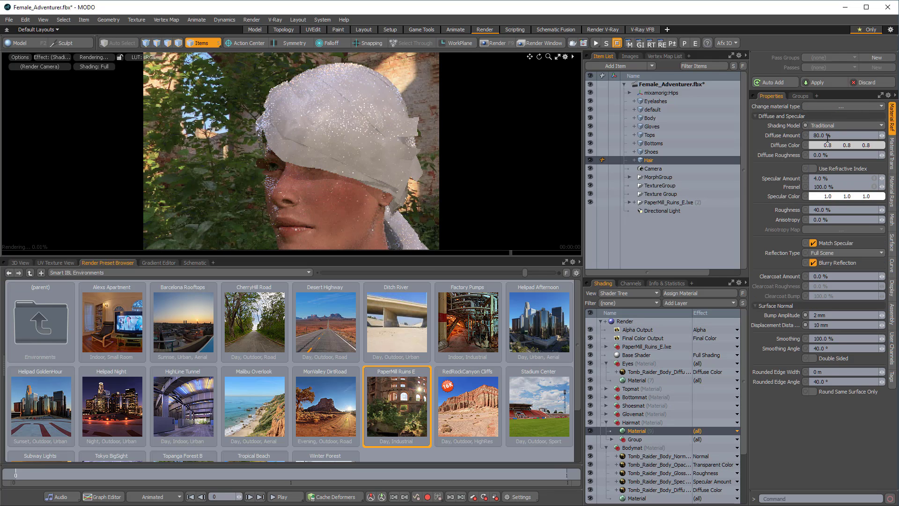
Step: Set the new material's Specular Amount, Fresnel, Roughness and Diffuse Amount to 0% and turn off Match Specular
{"action": "left_click", "coordinate": [836, 179]}
{"action": "type", "text": "0"}
{"action": "key", "text": "Tab"}
{"action": "type", "text": "0"}
{"action": "key", "text": "Tab"}
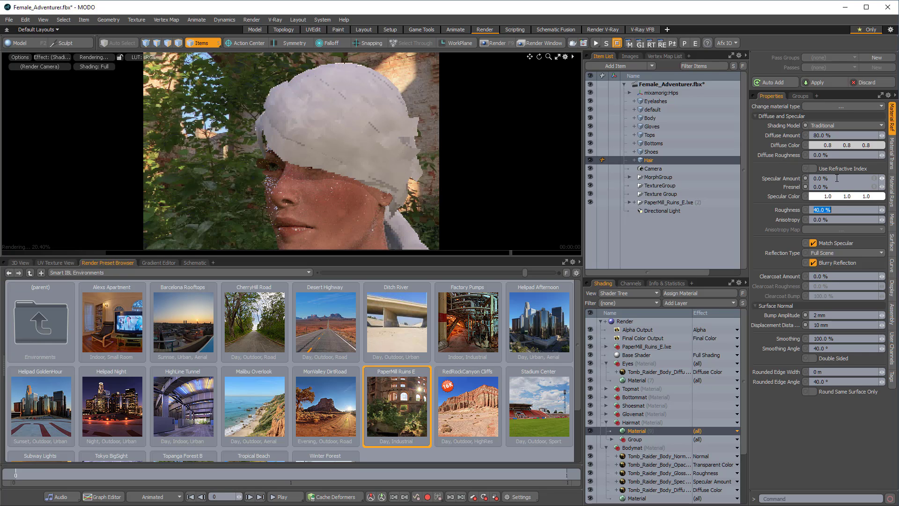
{"action": "type", "text": "0"}
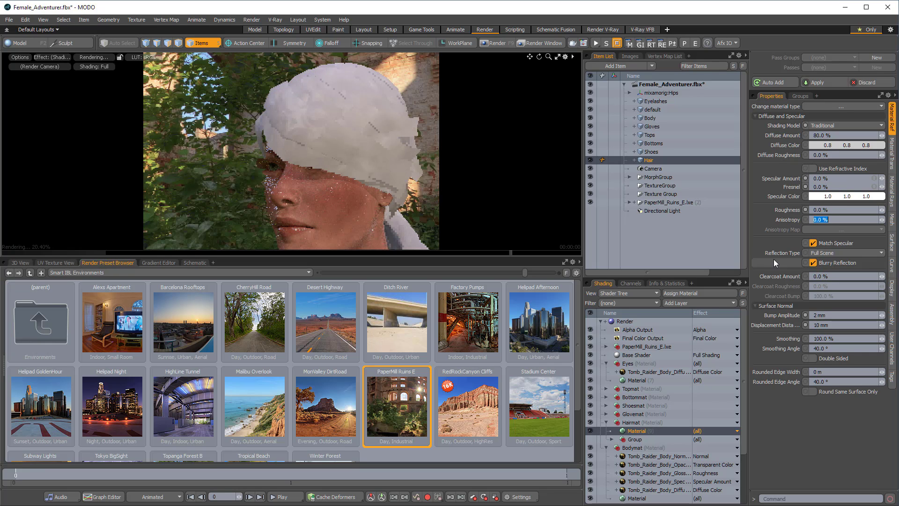
{"action": "left_click", "coordinate": [810, 242]}
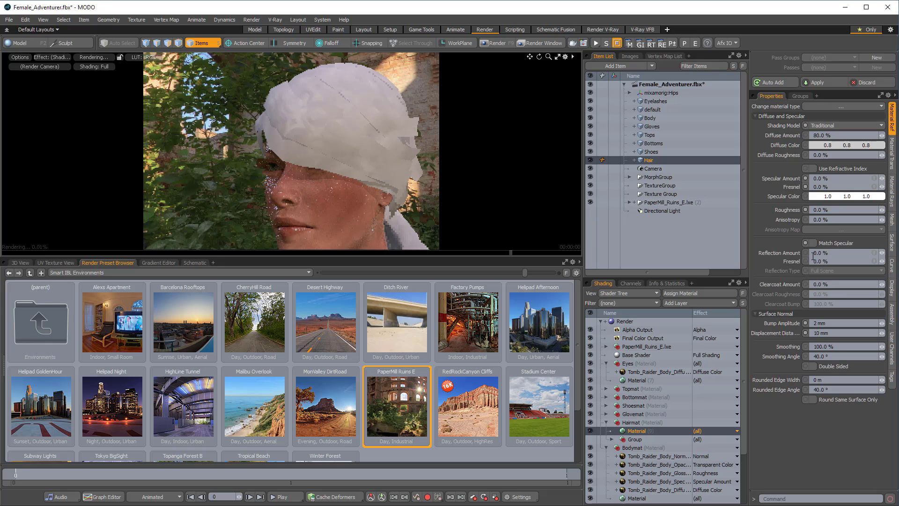
{"action": "left_click", "coordinate": [840, 136]}
{"action": "type", "text": "0"}
{"action": "key", "text": "Tab"}
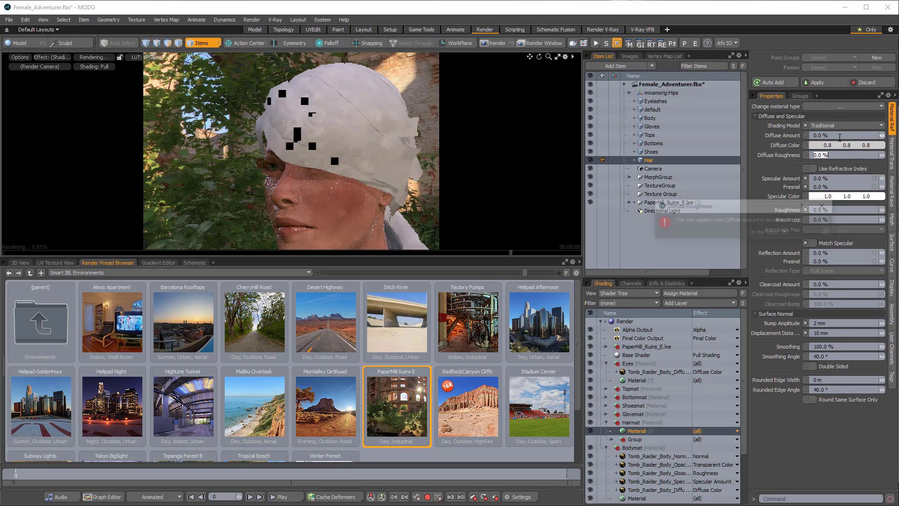
{"action": "left_click", "coordinate": [814, 220]}
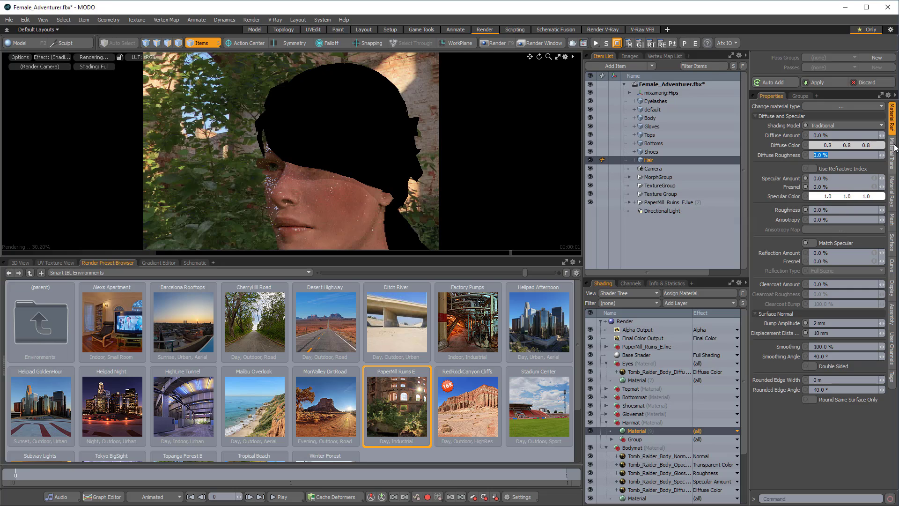
Step: Set the new Hairmat material's Transparent Amount to 100% and make it double sided
{"action": "left_click", "coordinate": [891, 151]}
{"action": "left_click", "coordinate": [817, 218]}
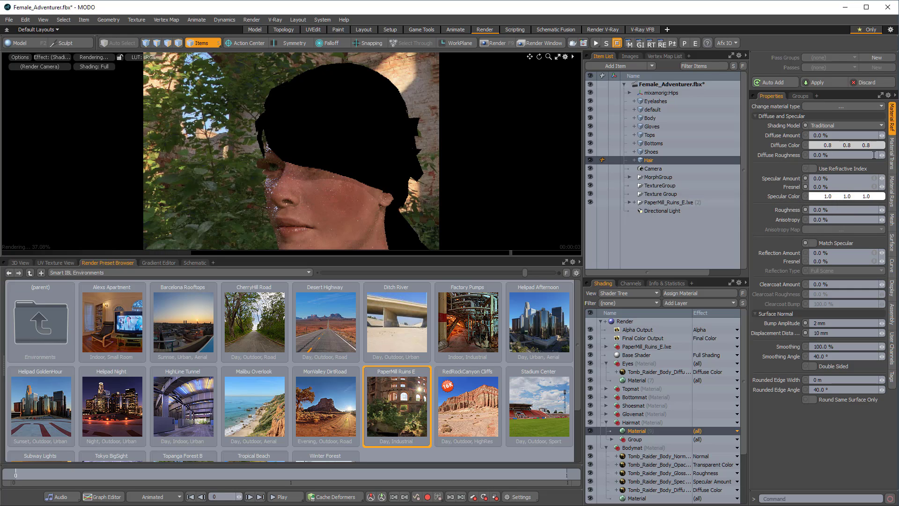
{"action": "left_click", "coordinate": [890, 160]}
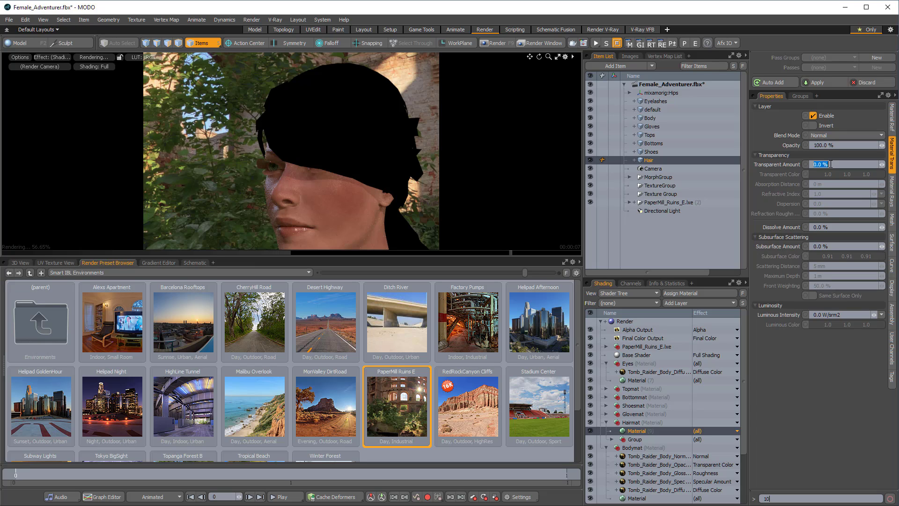
{"action": "type", "text": "100"}
{"action": "key", "text": "Return"}
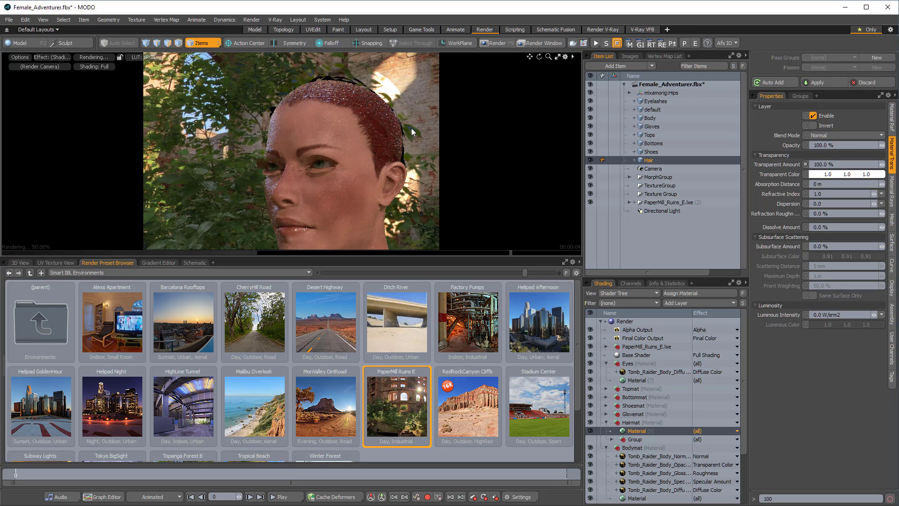
{"action": "left_click", "coordinate": [893, 123]}
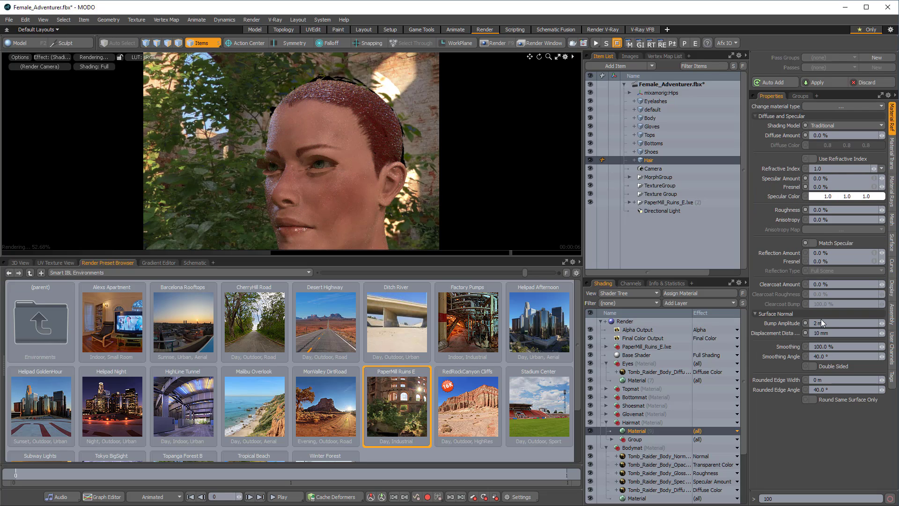
{"action": "left_click", "coordinate": [811, 366]}
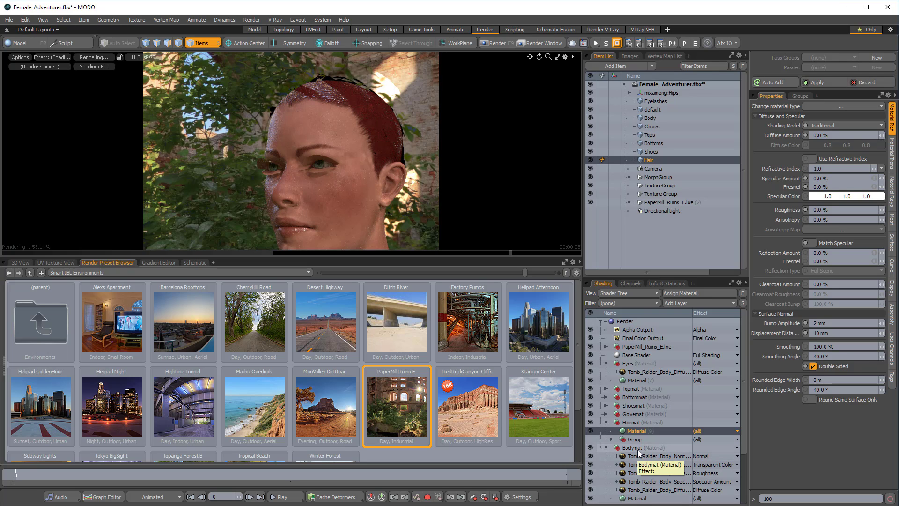
Step: Move the group of hair textures above the transparent material in Hairmat and enable it
{"action": "left_click_drag", "start_coordinate": [252, 123], "coordinate": [264, 69], "text": "alt"}
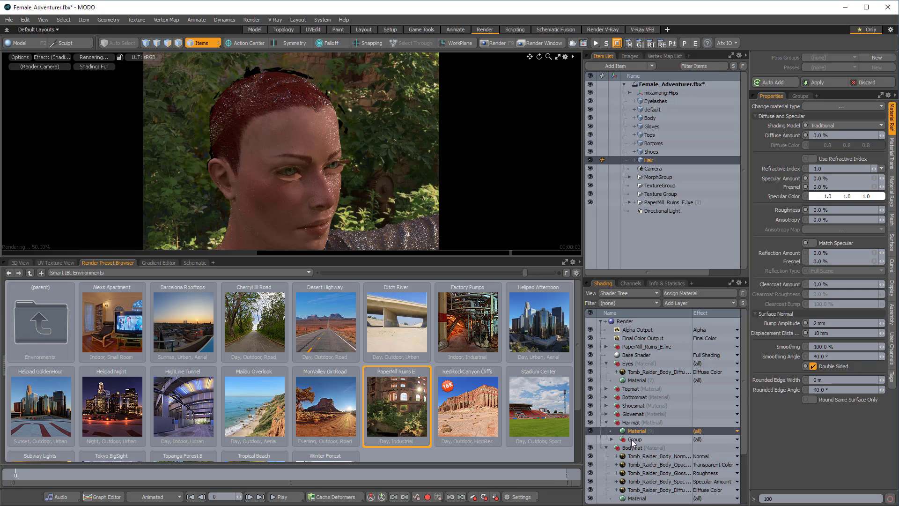
{"action": "mouse_move", "coordinate": [632, 440]}
{"action": "left_mouse_down"}
{"action": "mouse_move", "coordinate": [644, 438]}
{"action": "mouse_move", "coordinate": [640, 428]}
{"action": "left_mouse_up"}
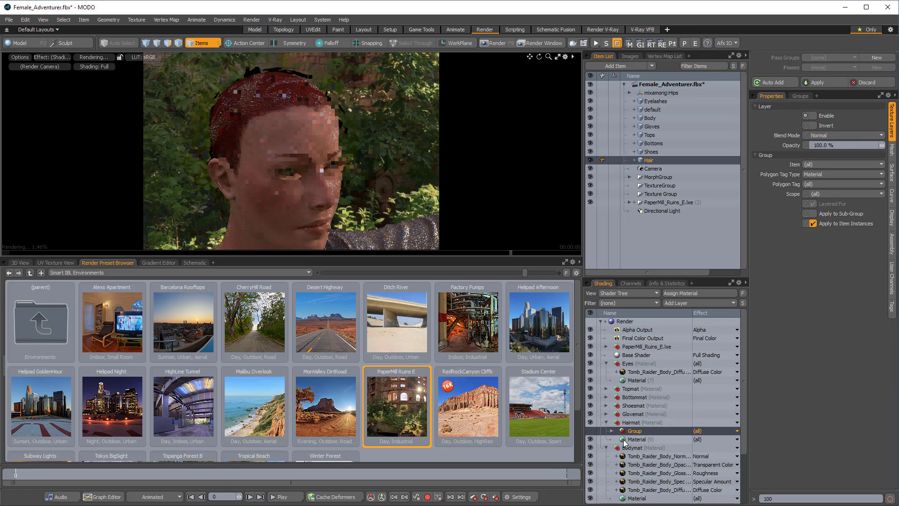
{"action": "left_click", "coordinate": [590, 431]}
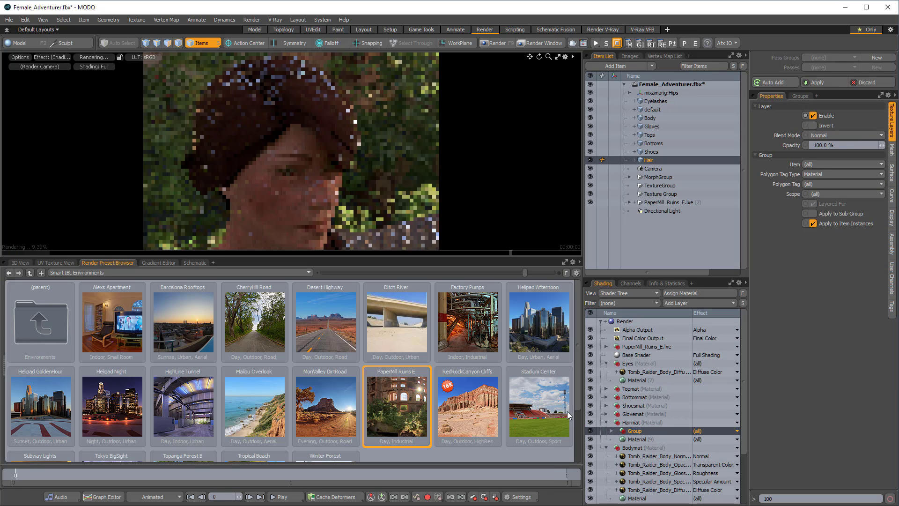
Step: Change the effect of the hair opacity texture inside the Hairmat group to Group Mask and inspect the rendered hair from several sides
{"action": "left_click", "coordinate": [611, 431]}
{"action": "left_click", "coordinate": [662, 439]}
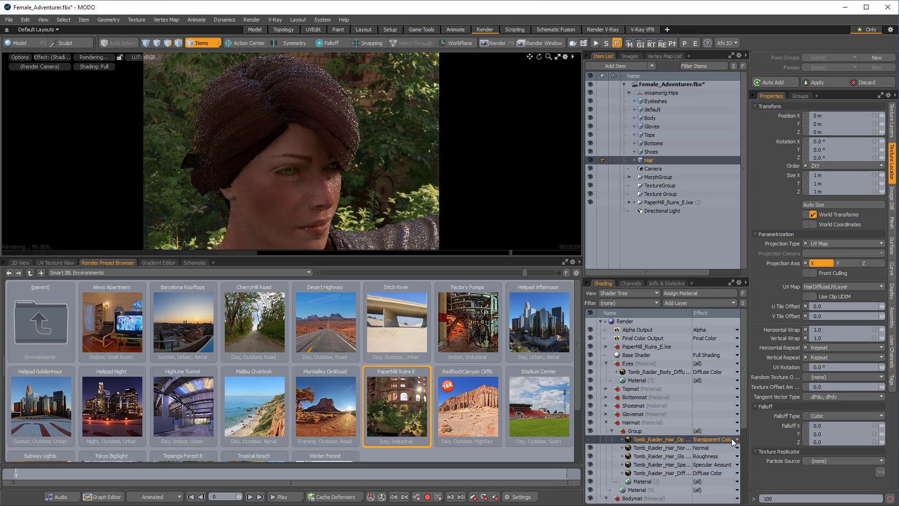
{"action": "left_click", "coordinate": [732, 438]}
{"action": "mouse_move", "coordinate": [745, 490]}
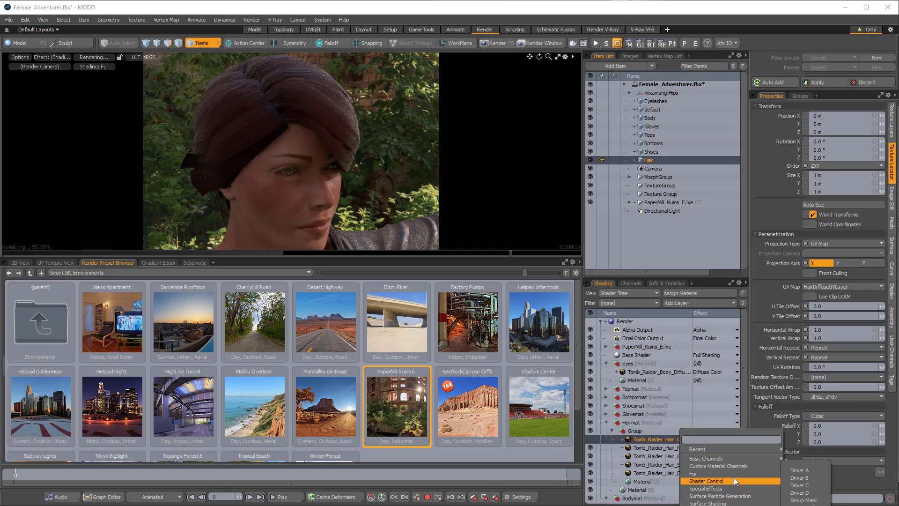
{"action": "left_click", "coordinate": [801, 500]}
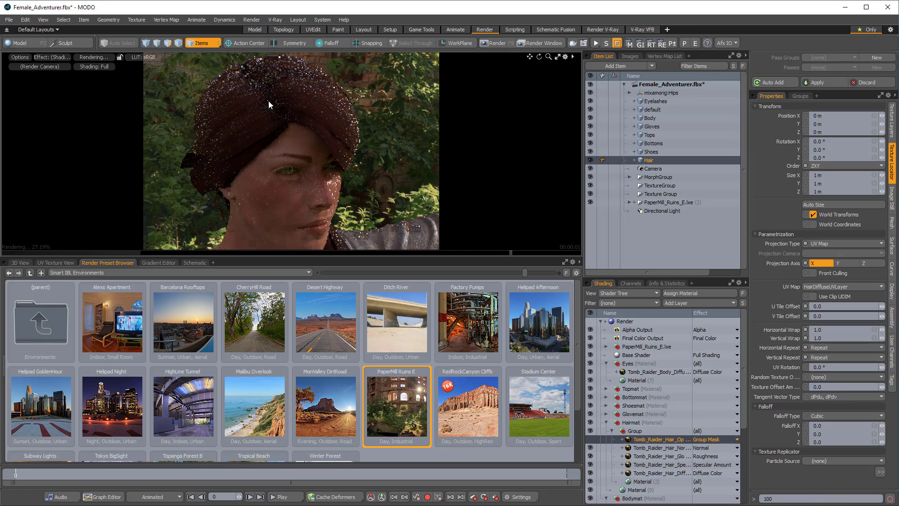
{"action": "left_click_drag", "start_coordinate": [283, 178], "coordinate": [366, 163], "text": "alt"}
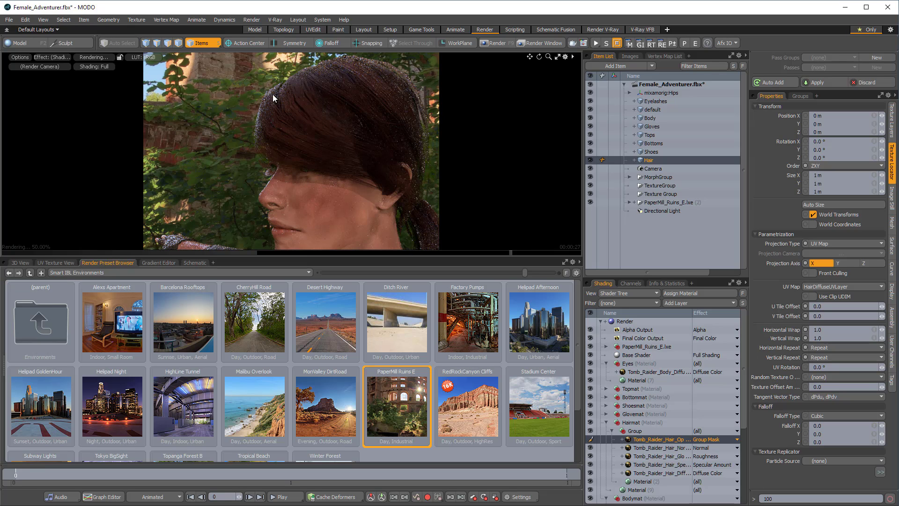
{"action": "left_click_drag", "start_coordinate": [297, 134], "coordinate": [339, 101], "text": "alt"}
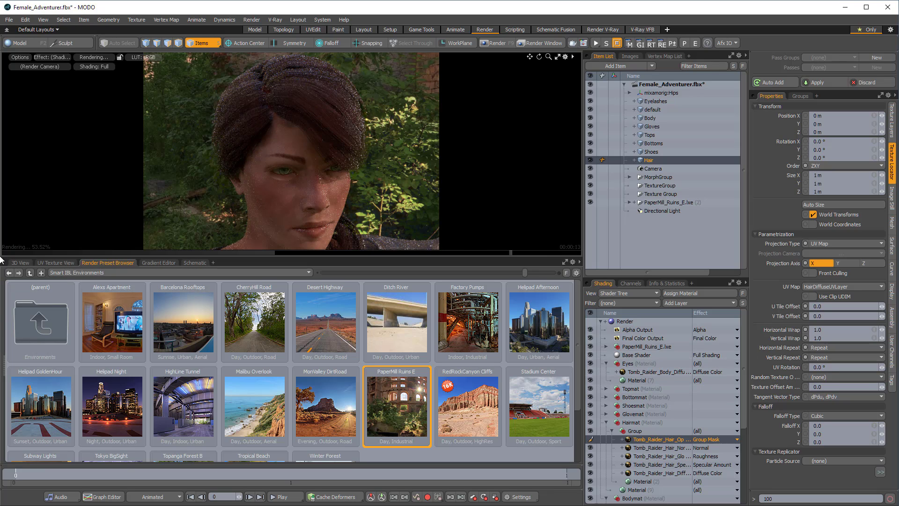
Step: Select the Eyelashes mesh in the 3D view and assign it a new material named Lashes
{"action": "left_click", "coordinate": [22, 264]}
{"action": "left_click", "coordinate": [327, 409]}
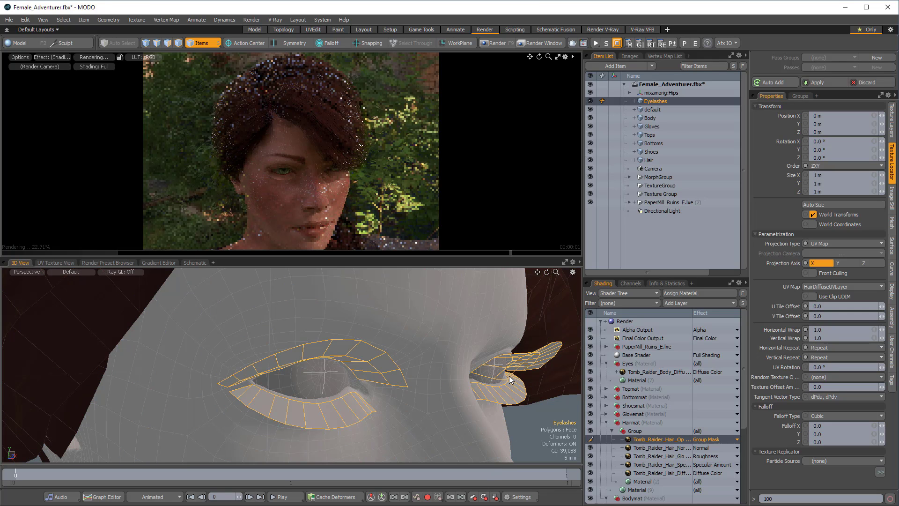
{"action": "key", "text": "m"}
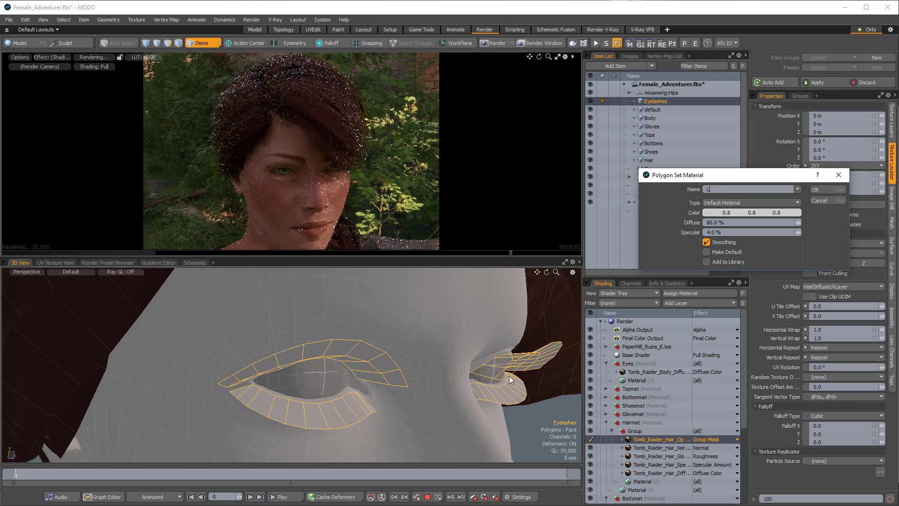
{"action": "key", "text": "Return"}
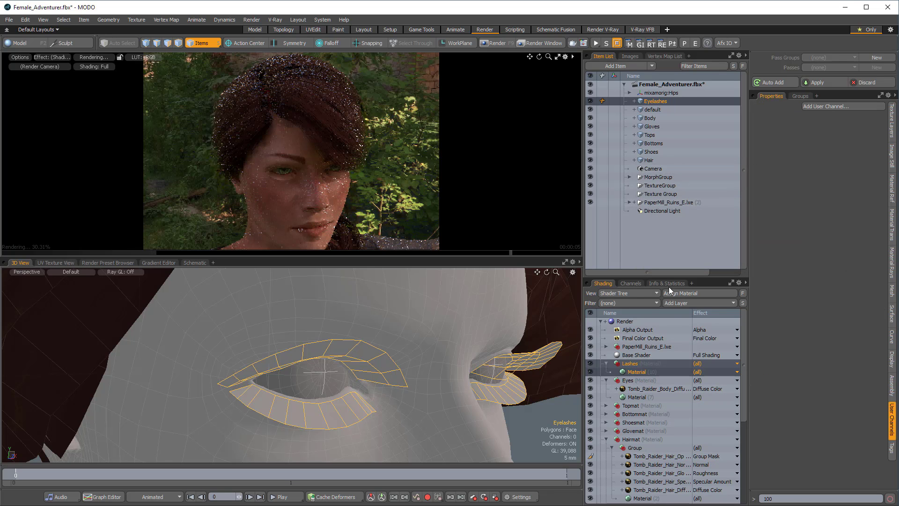
Step: Set the Lashes material's Diffuse Color to 0.03, 0.03, 0.03 and make it double sided
{"action": "left_click", "coordinate": [892, 119]}
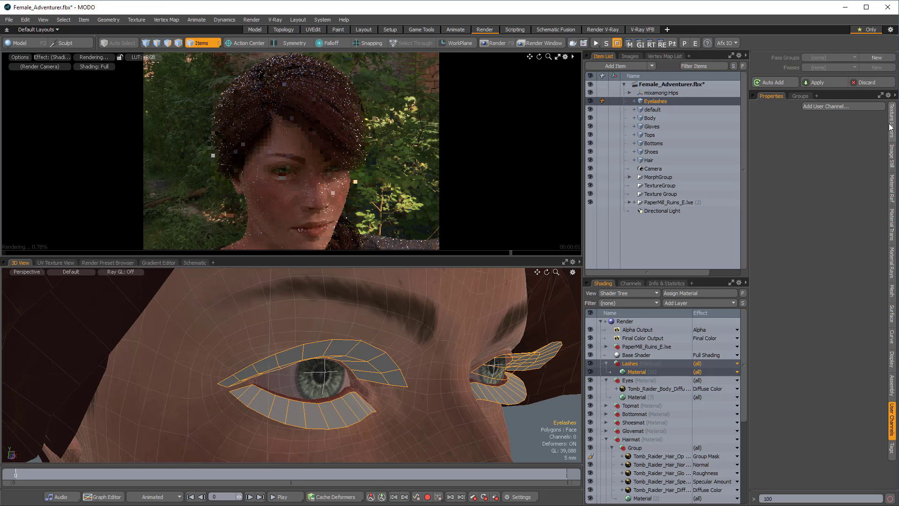
{"action": "left_click", "coordinate": [639, 372]}
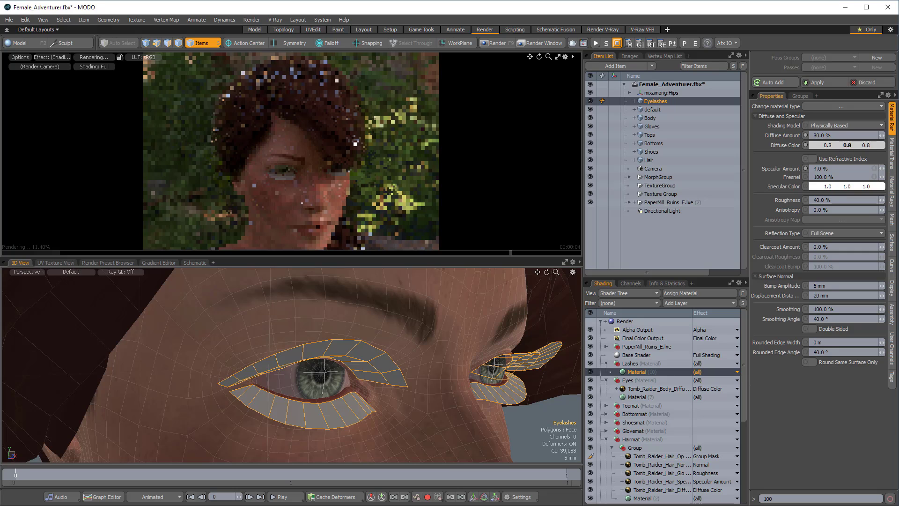
{"action": "left_click_drag", "start_coordinate": [847, 145], "coordinate": [795, 145], "text": "ctrl"}
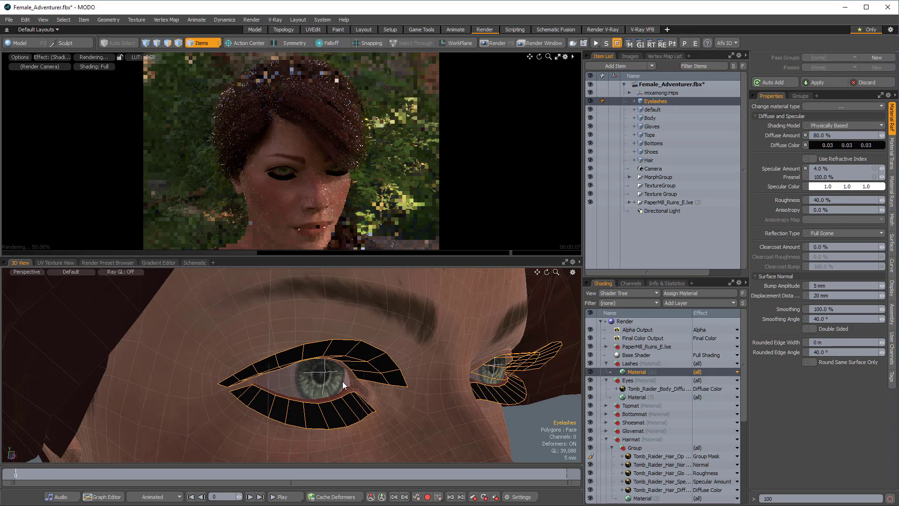
{"action": "left_click", "coordinate": [814, 328]}
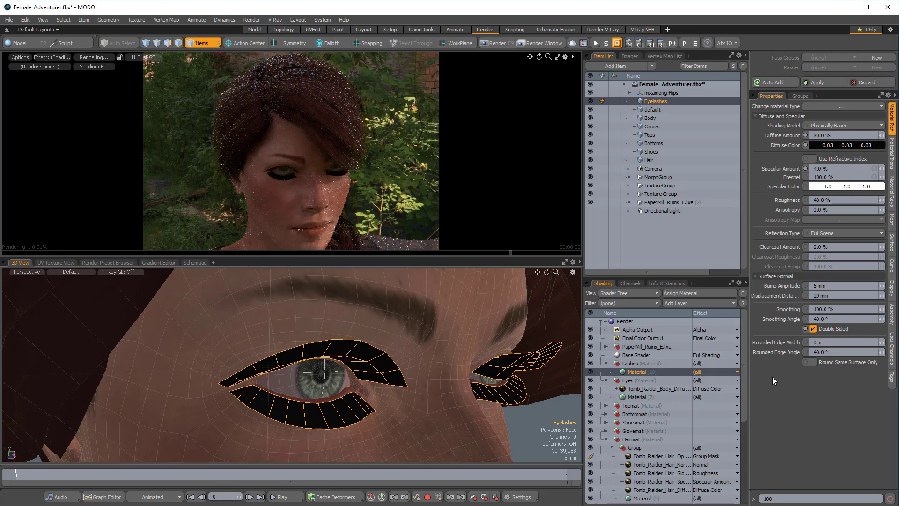
Step: Create an instance of Hairmat's fully transparent material and place it in Lashes beneath the black material
{"action": "left_click", "coordinate": [611, 447]}
{"action": "left_click", "coordinate": [637, 456]}
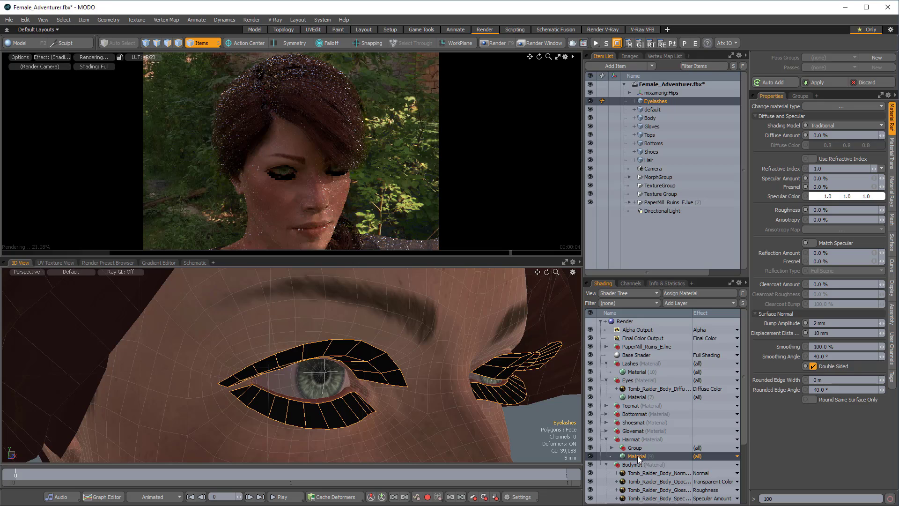
{"action": "right_click", "coordinate": [637, 456]}
{"action": "left_click", "coordinate": [636, 458]}
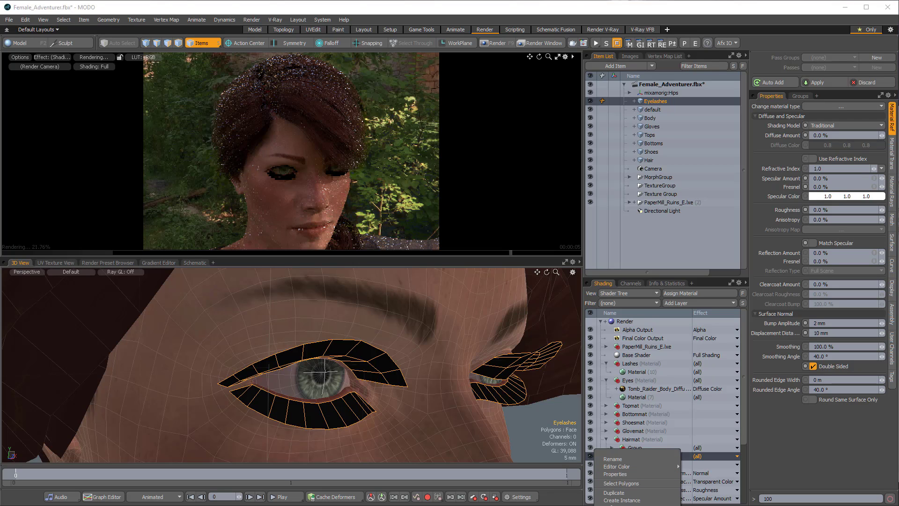
{"action": "left_click", "coordinate": [621, 500]}
{"action": "left_click_drag", "start_coordinate": [649, 455], "coordinate": [660, 371]}
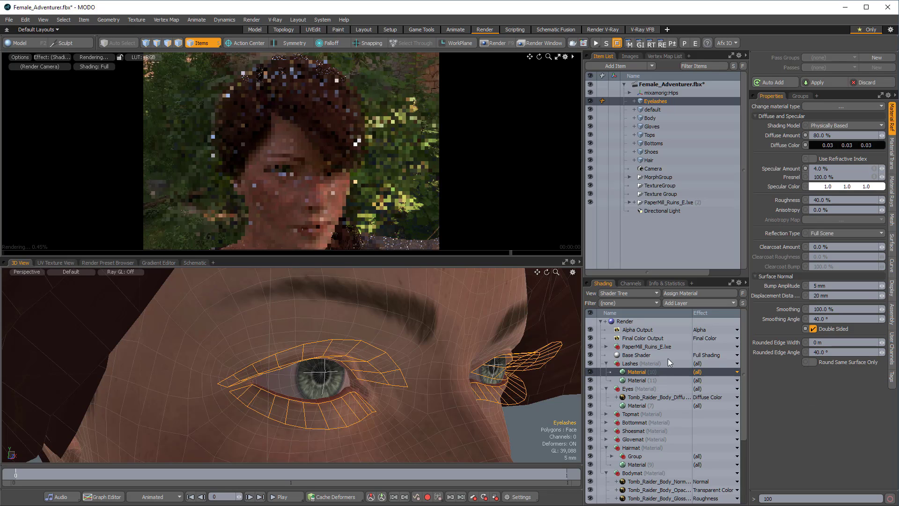
Step: Move the body opacity texture from Bodymat into Lashes, above its two materials
{"action": "scroll", "coordinate": [670, 408], "scroll_direction": "down", "scroll_amount": 3}
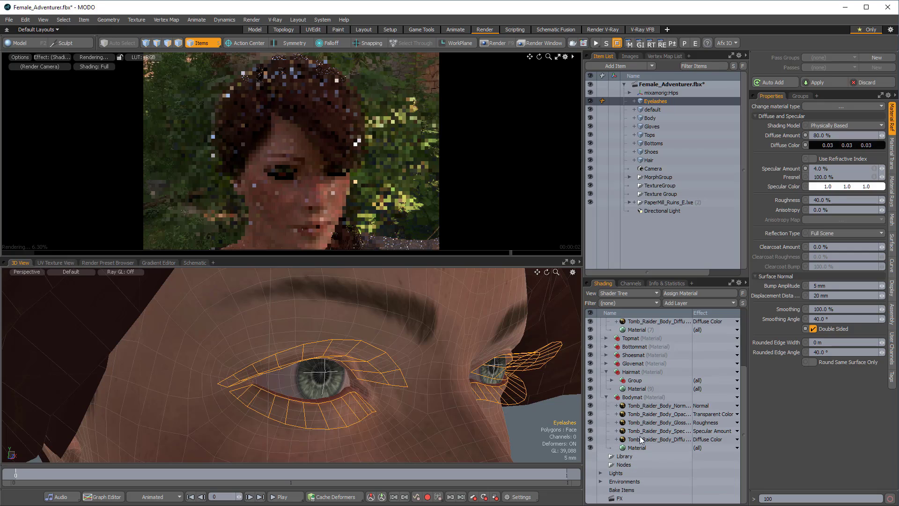
{"action": "left_click", "coordinate": [664, 414]}
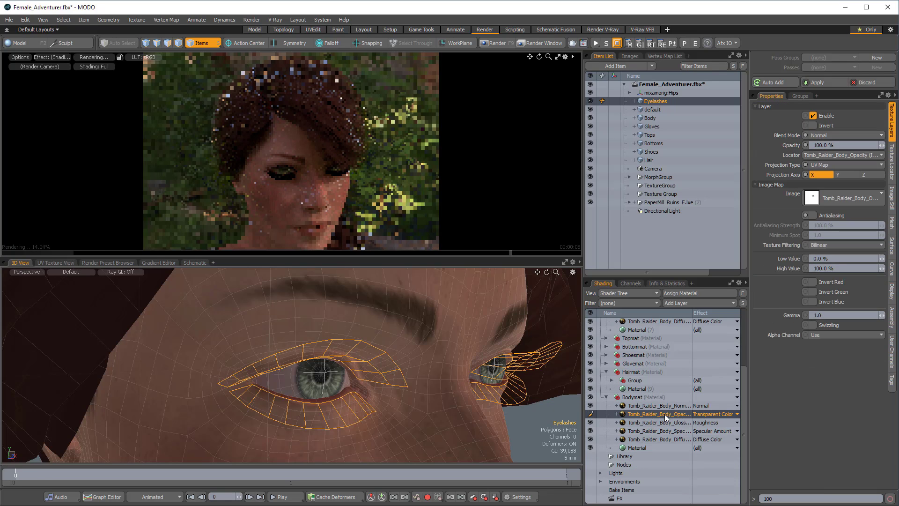
{"action": "left_click_drag", "start_coordinate": [665, 416], "coordinate": [654, 369]}
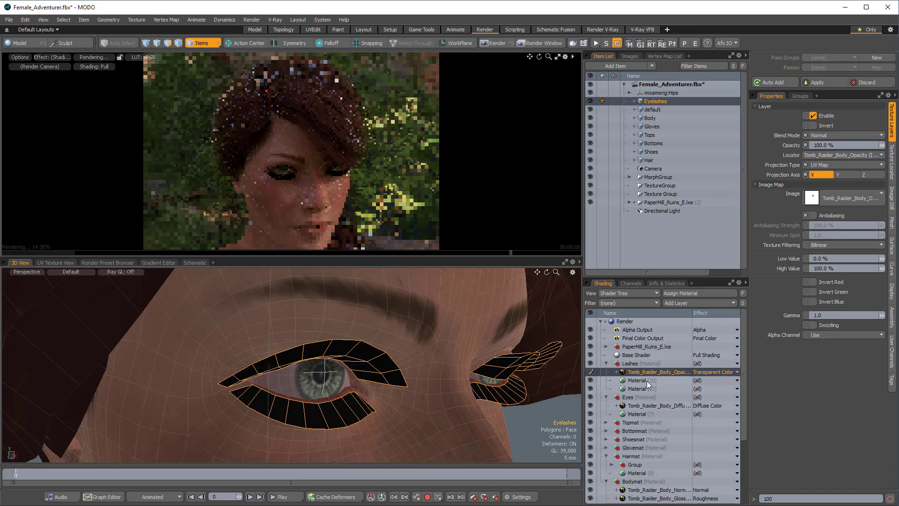
Step: Add a group inside Lashes and move the body opacity texture and the black lash material into it
{"action": "left_click", "coordinate": [679, 303]}
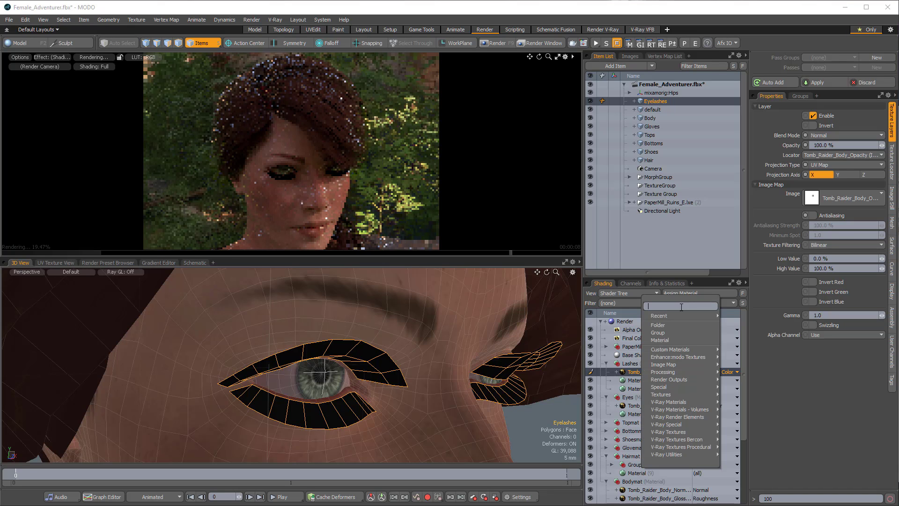
{"action": "mouse_move", "coordinate": [682, 316]}
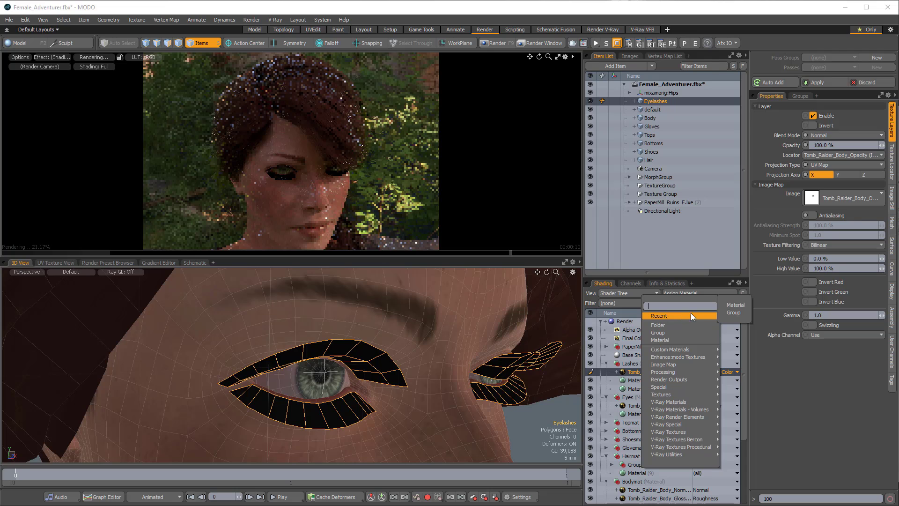
{"action": "left_click", "coordinate": [731, 312]}
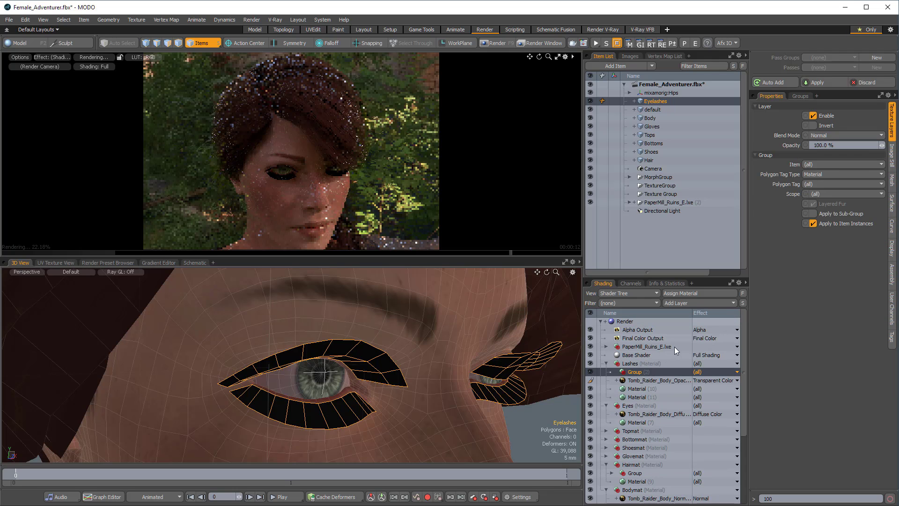
{"action": "left_click", "coordinate": [638, 381]}
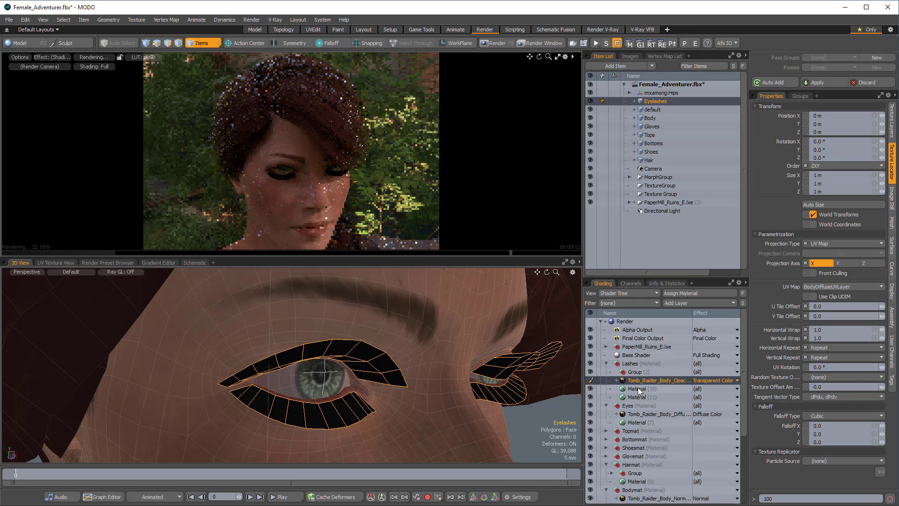
{"action": "left_click", "coordinate": [642, 388], "text": "ctrl"}
{"action": "left_click_drag", "start_coordinate": [643, 382], "coordinate": [629, 373]}
{"action": "left_click", "coordinate": [611, 372]}
{"action": "left_click", "coordinate": [718, 380]}
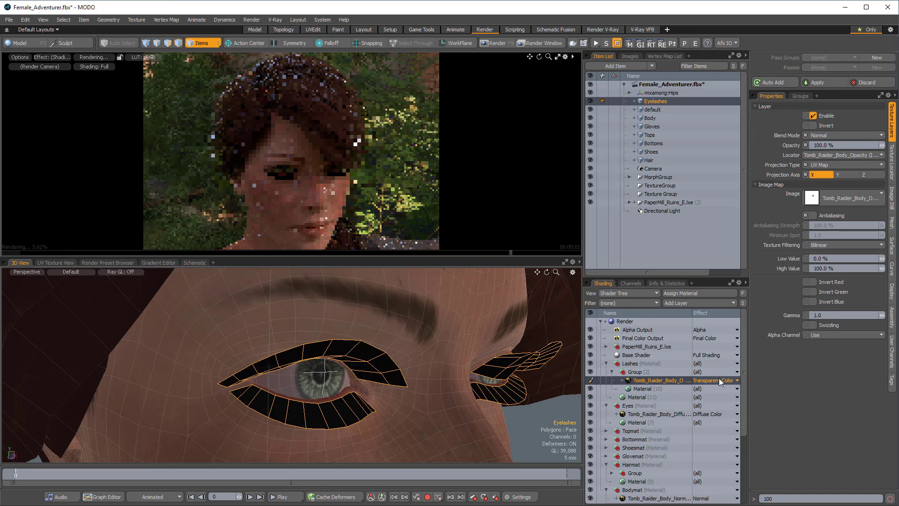
Step: Set the lash opacity texture's effect to Group Mask and its UV map to EyelashesDiffuseUVLayer
{"action": "left_click", "coordinate": [732, 380]}
{"action": "mouse_move", "coordinate": [741, 389]}
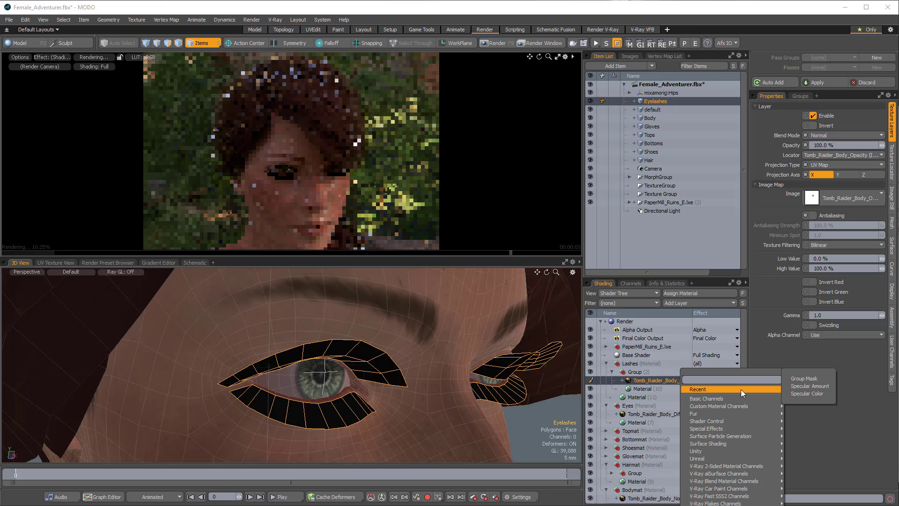
{"action": "left_click", "coordinate": [804, 379]}
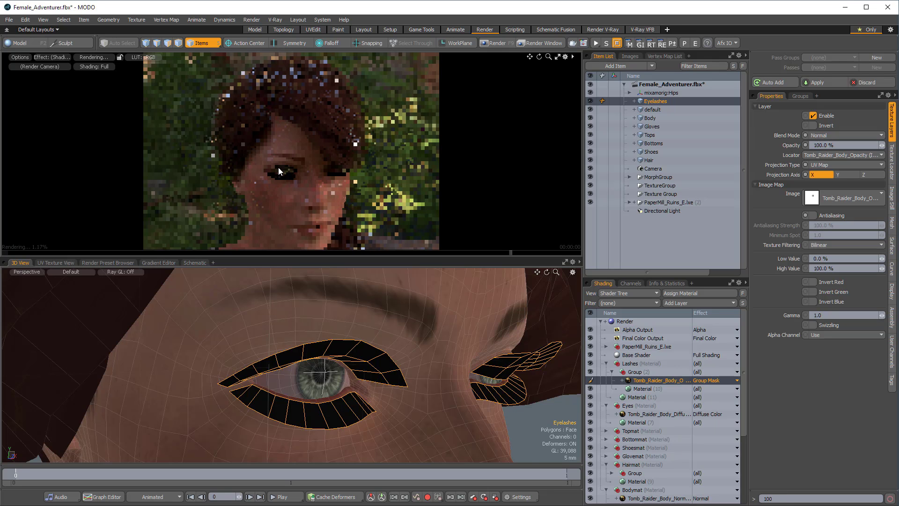
{"action": "left_click", "coordinate": [892, 162]}
{"action": "left_click", "coordinate": [844, 286]}
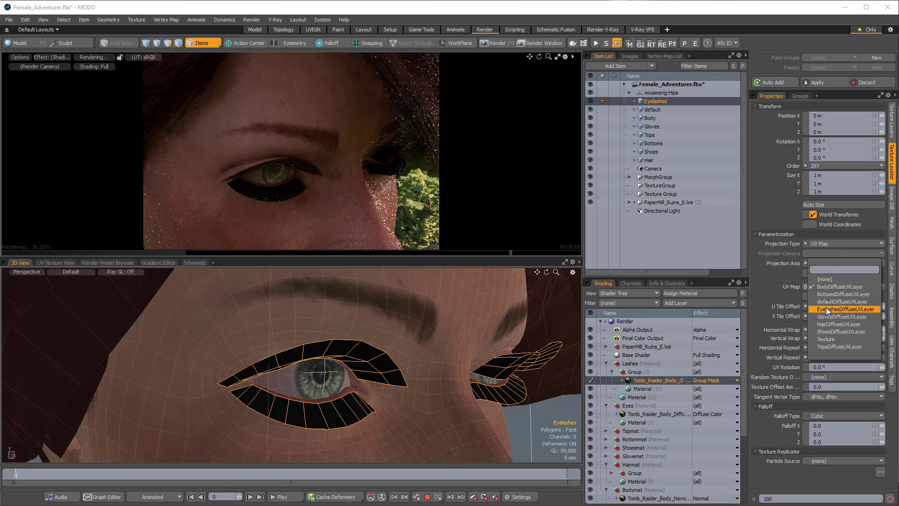
{"action": "left_click", "coordinate": [860, 309]}
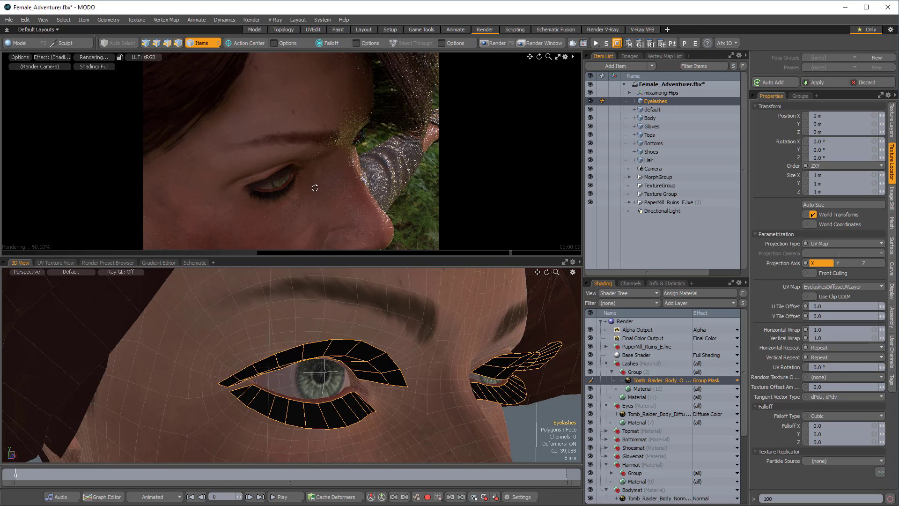
Step: Reframe the render preview from the eyelashes to the character's upper body with both arms in view
{"action": "left_click_drag", "start_coordinate": [315, 187], "coordinate": [288, 159], "text": "alt"}
{"action": "left_click_drag", "start_coordinate": [398, 159], "coordinate": [178, 172], "text": "ctrl+alt"}
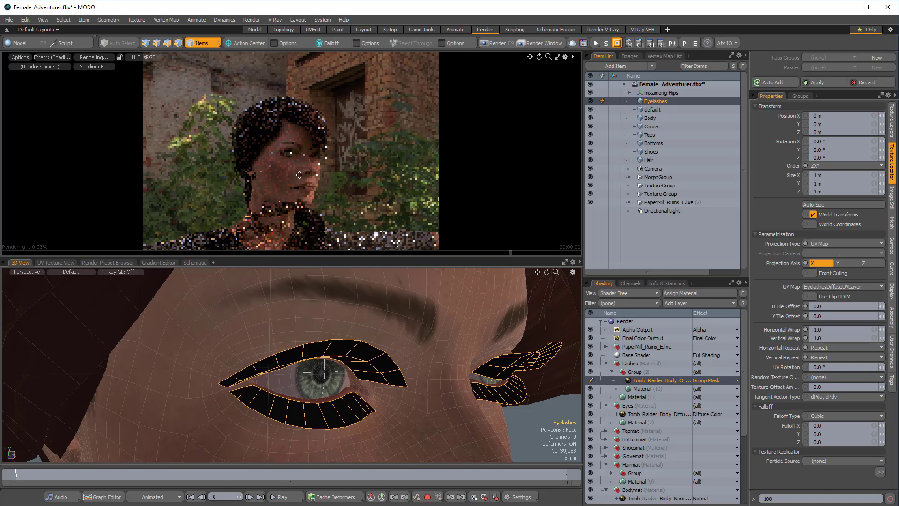
{"action": "left_click_drag", "start_coordinate": [317, 197], "coordinate": [292, 151], "text": "alt+shift"}
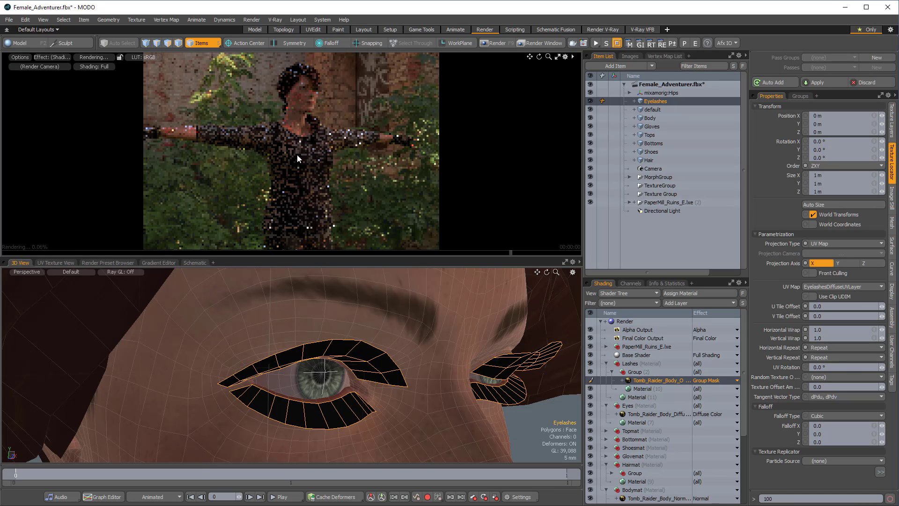